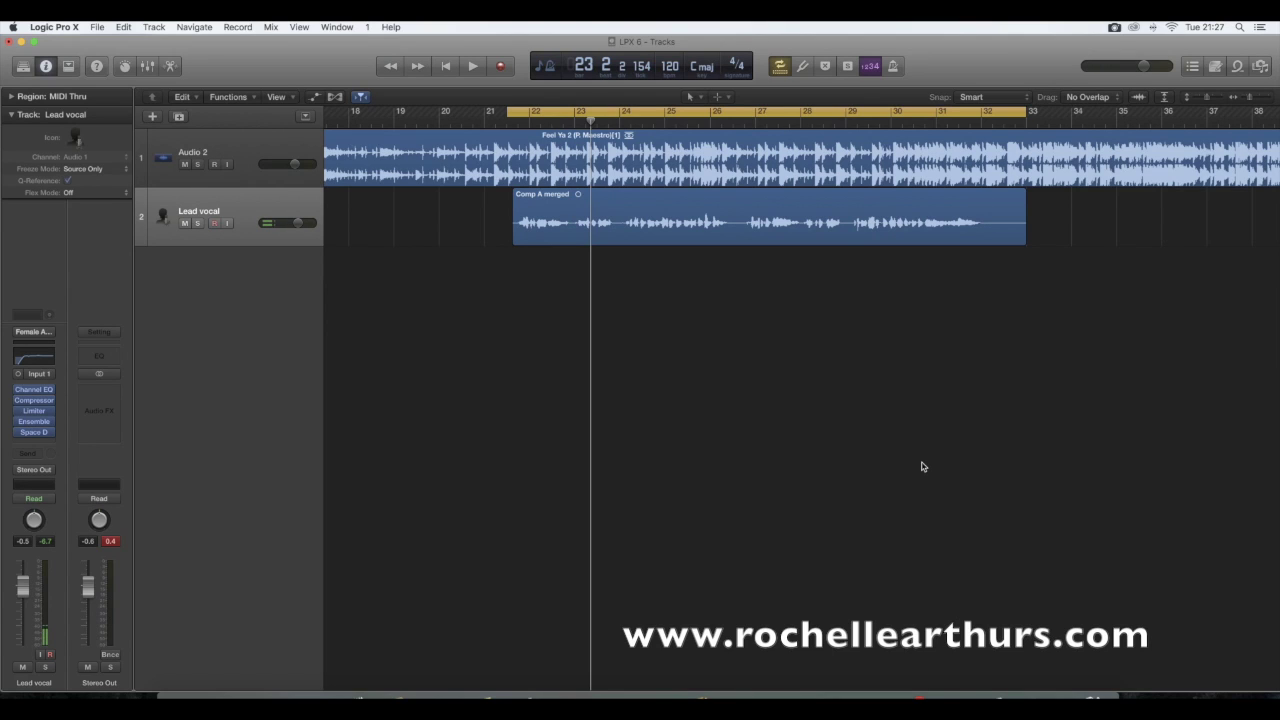
Play the cycle, then mute Audio 2 and replay it to hear the Lead vocal alone
key("space")
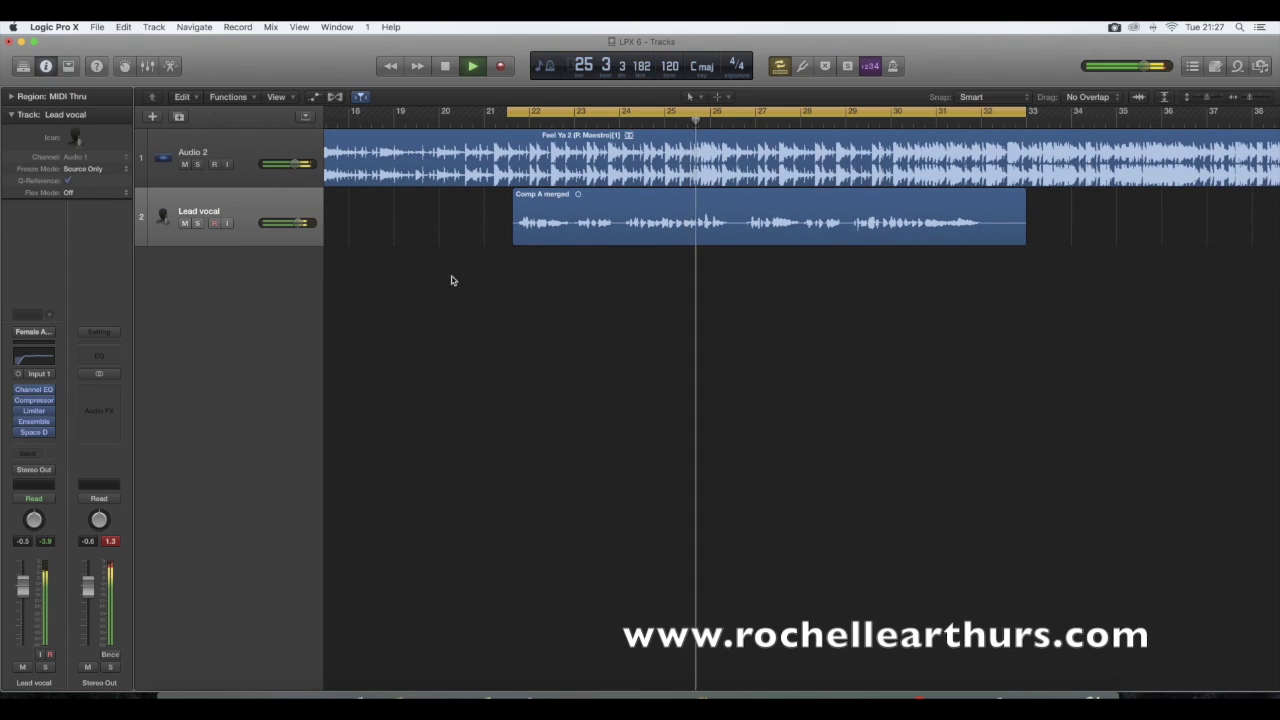
key("space")
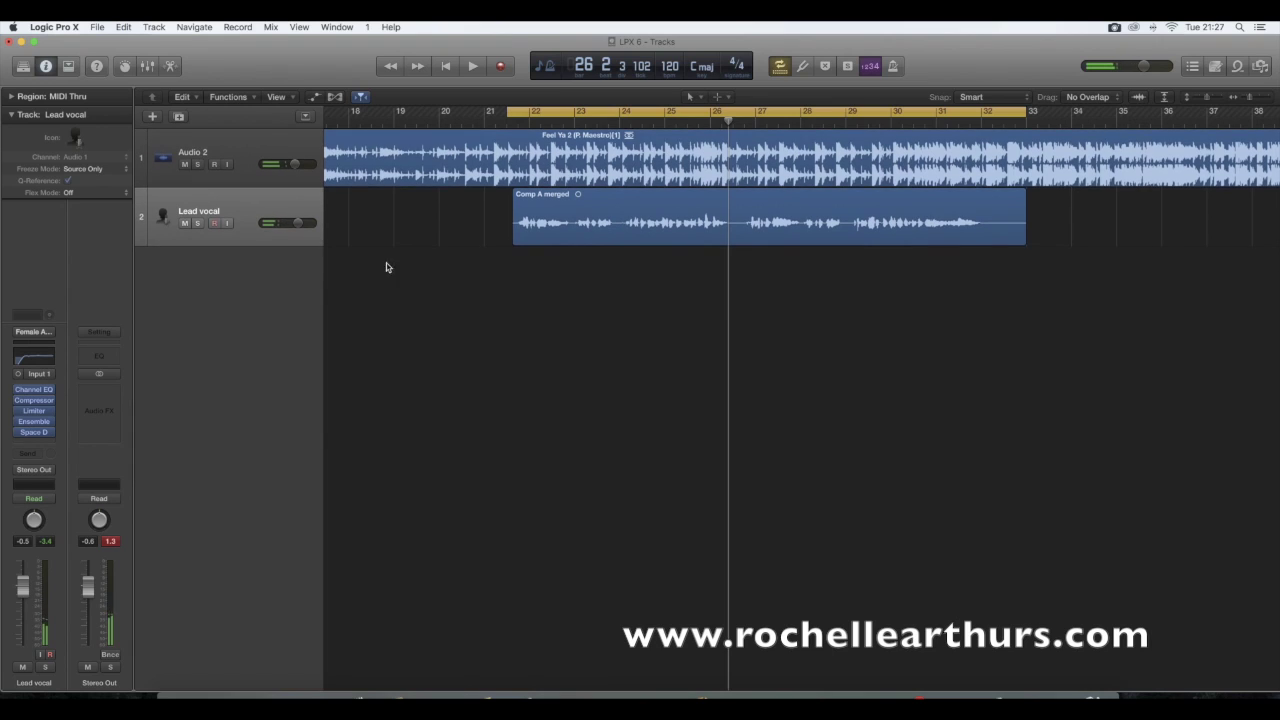
left_click(185, 165)
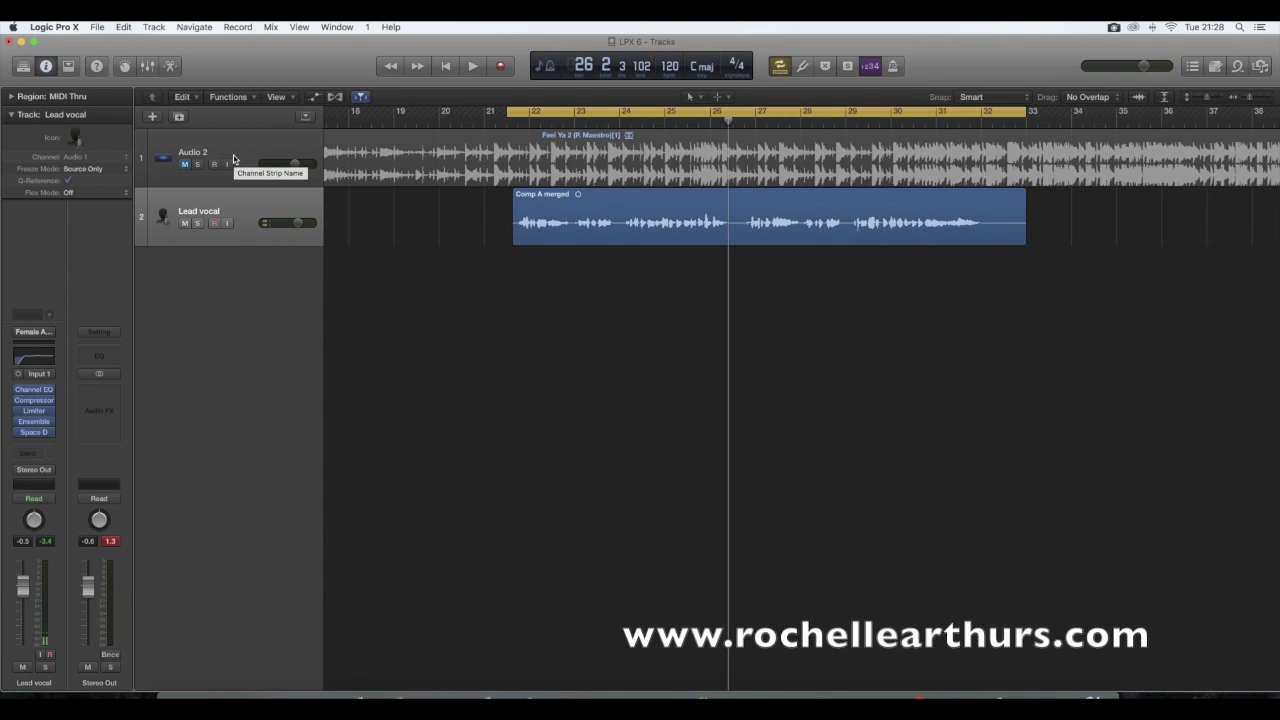
key("space")
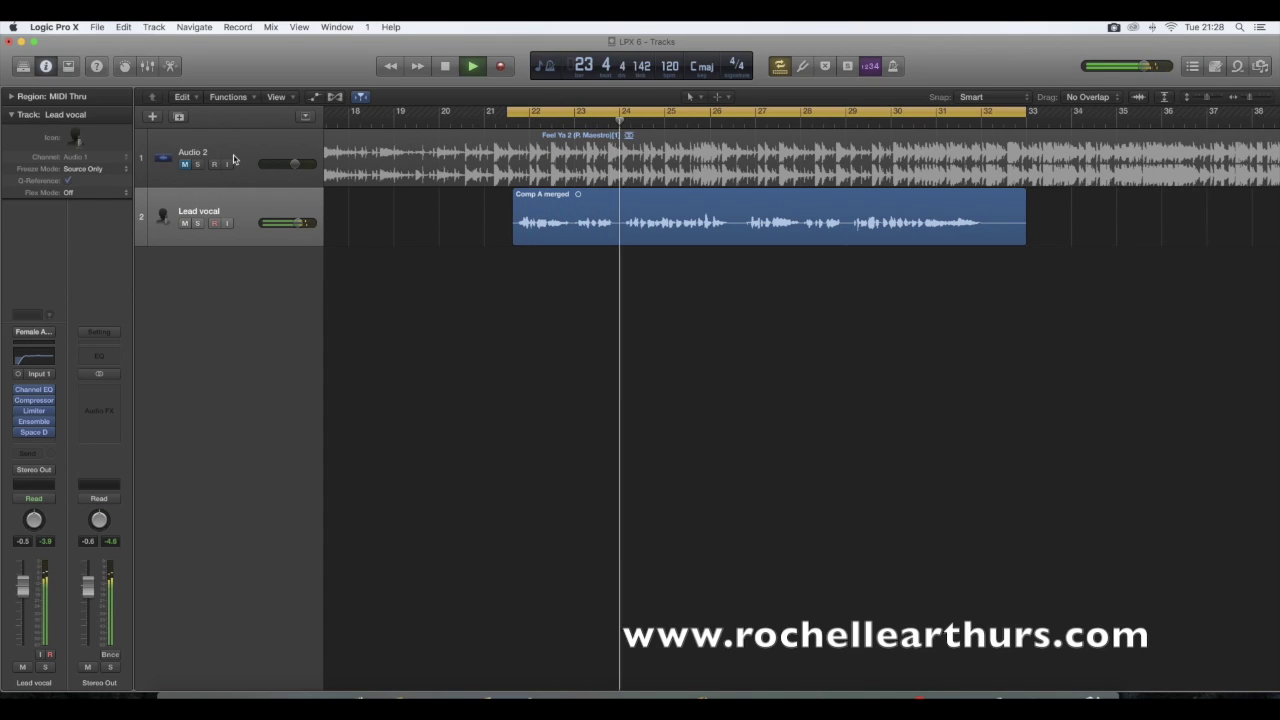
key("space")
scroll(437, 318, "left", 2)
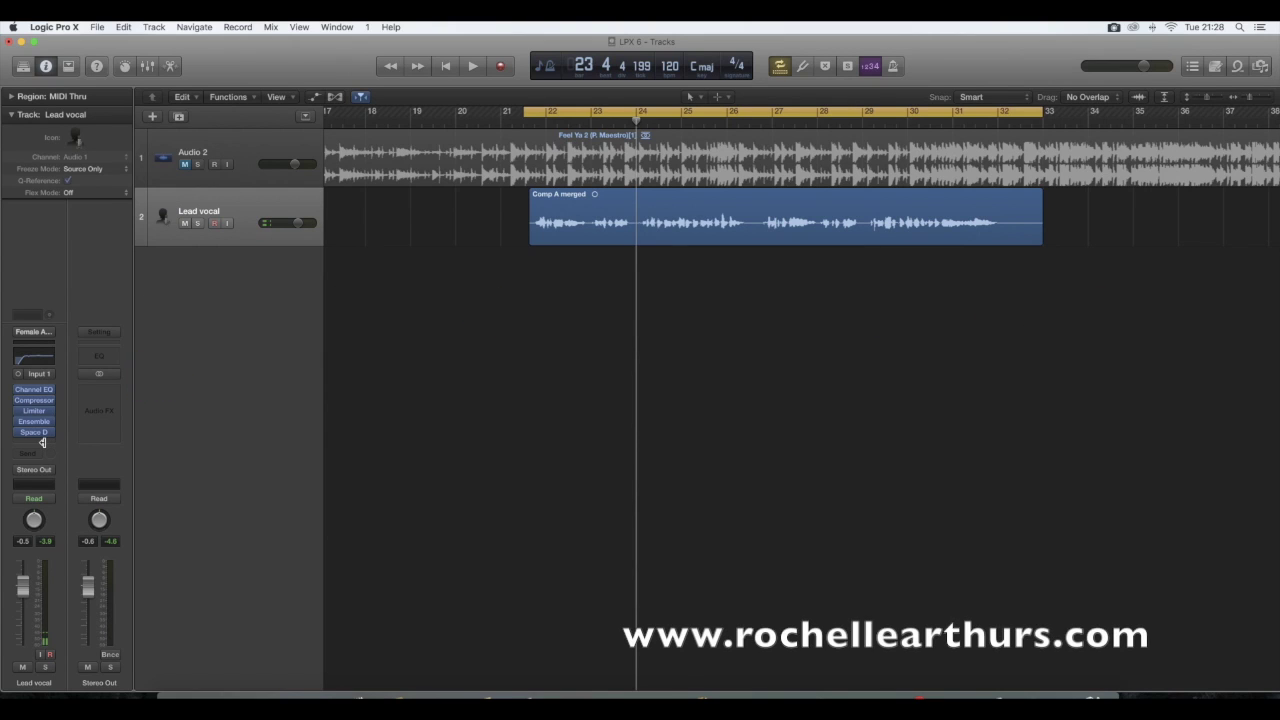
Insert a stereo Echo below Space D on the Lead vocal and audition it
left_click(31, 441)
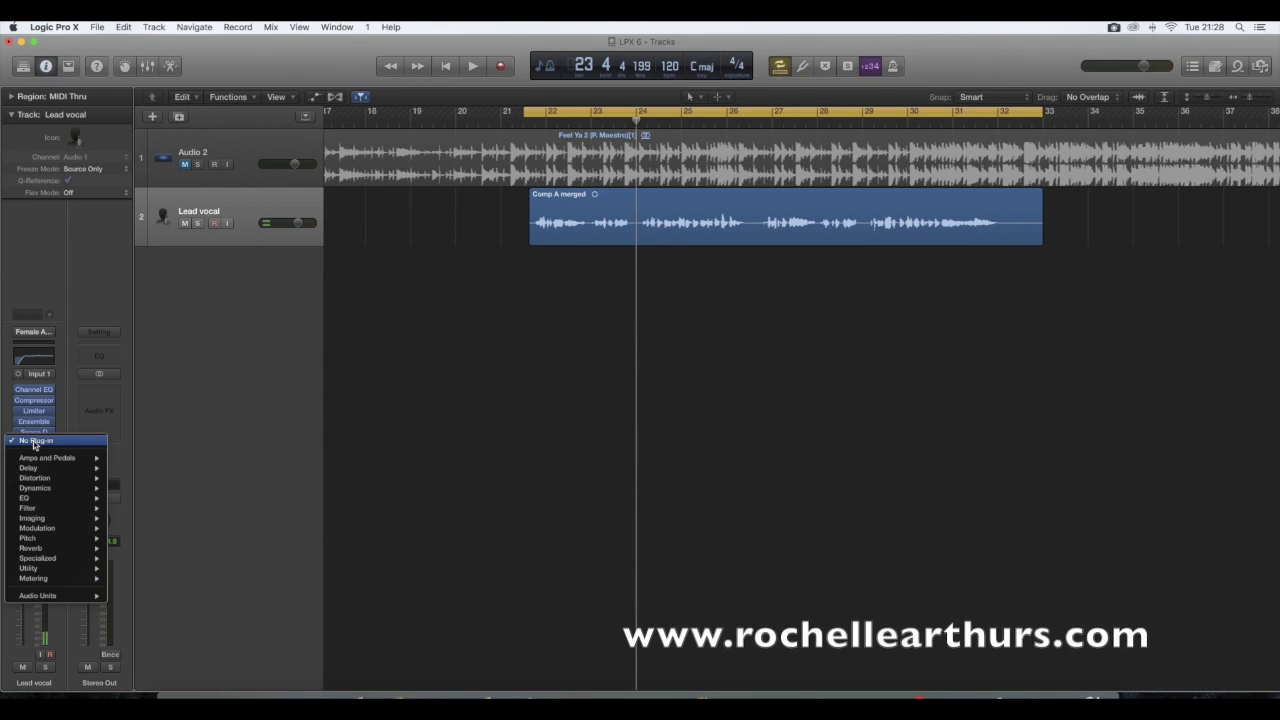
mouse_move(64, 462)
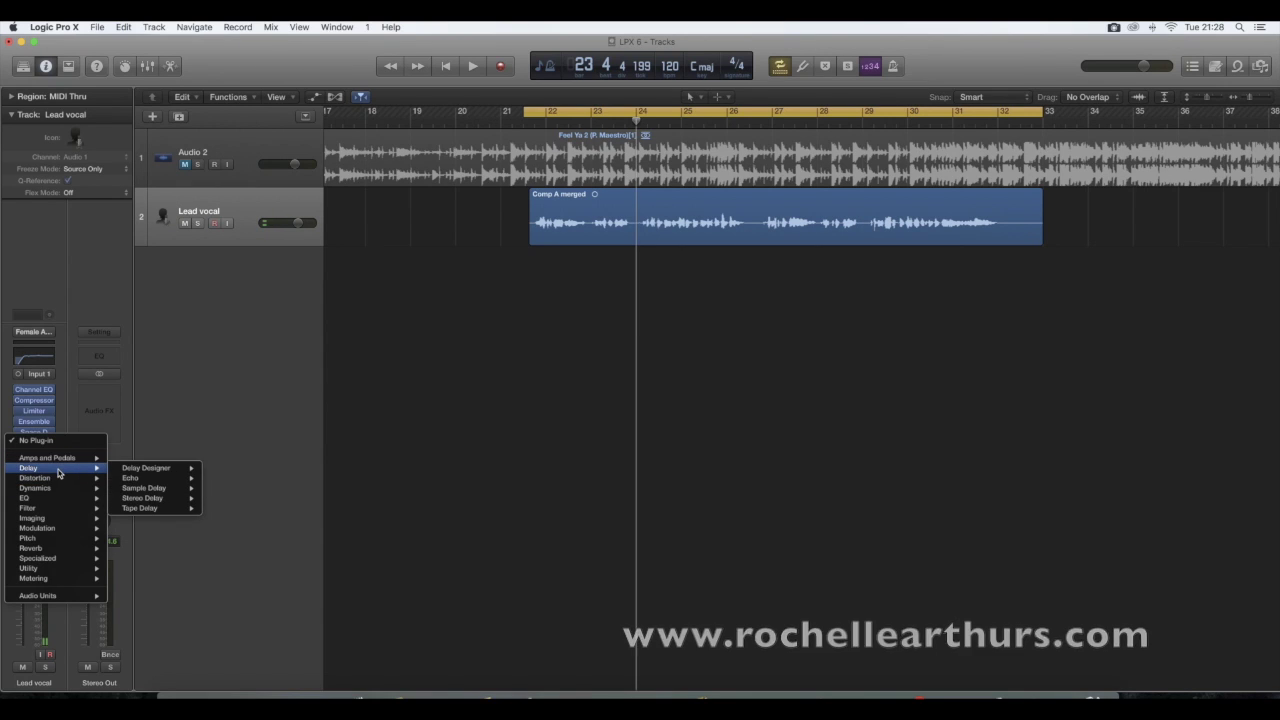
mouse_move(143, 483)
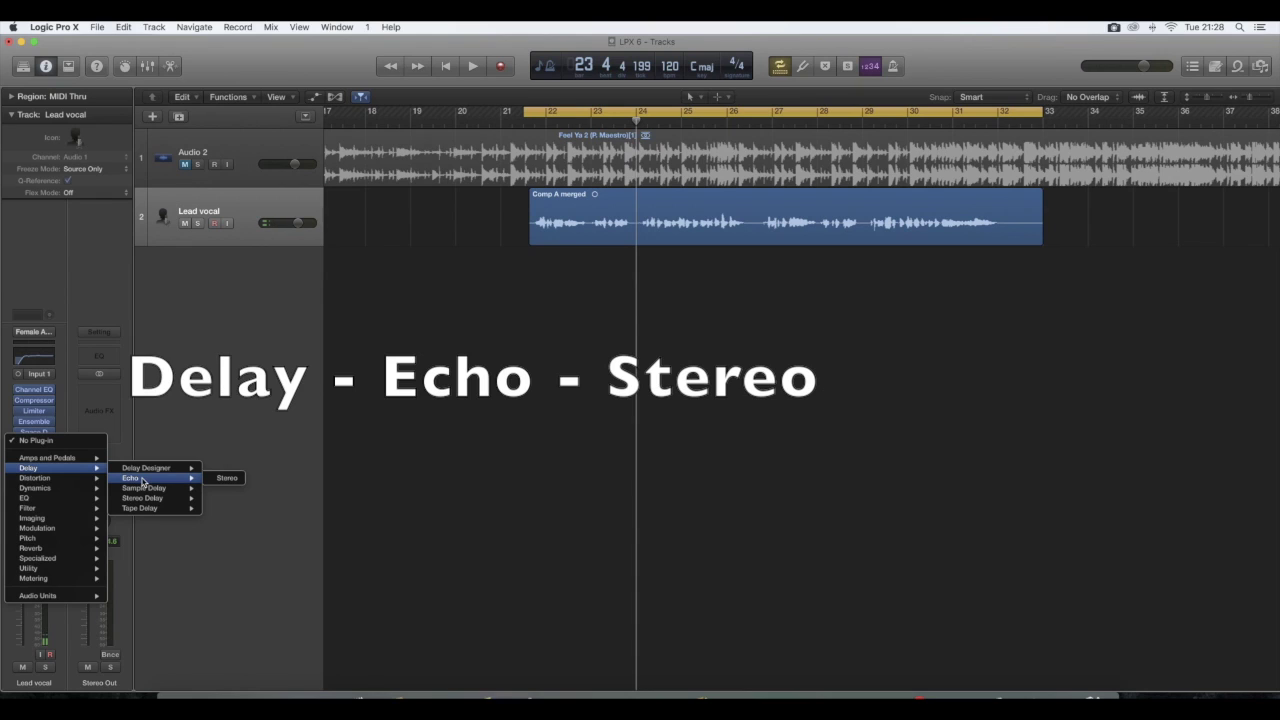
left_click(227, 479)
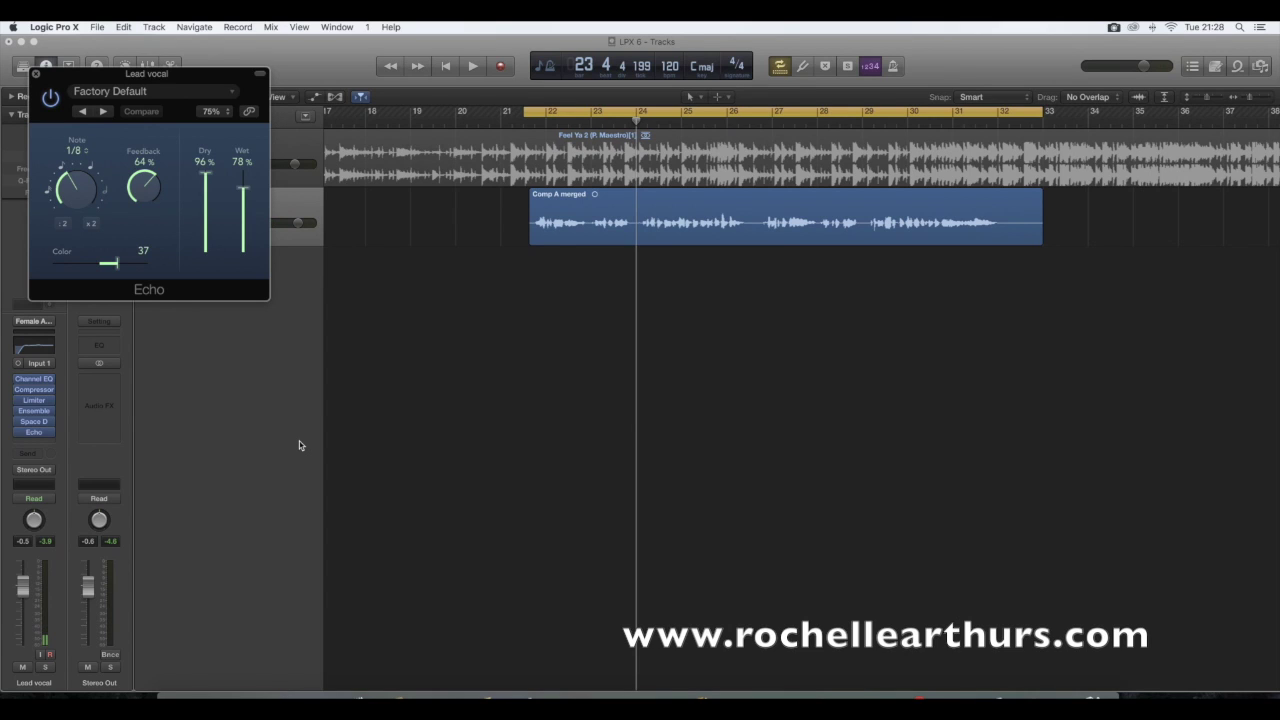
key("space")
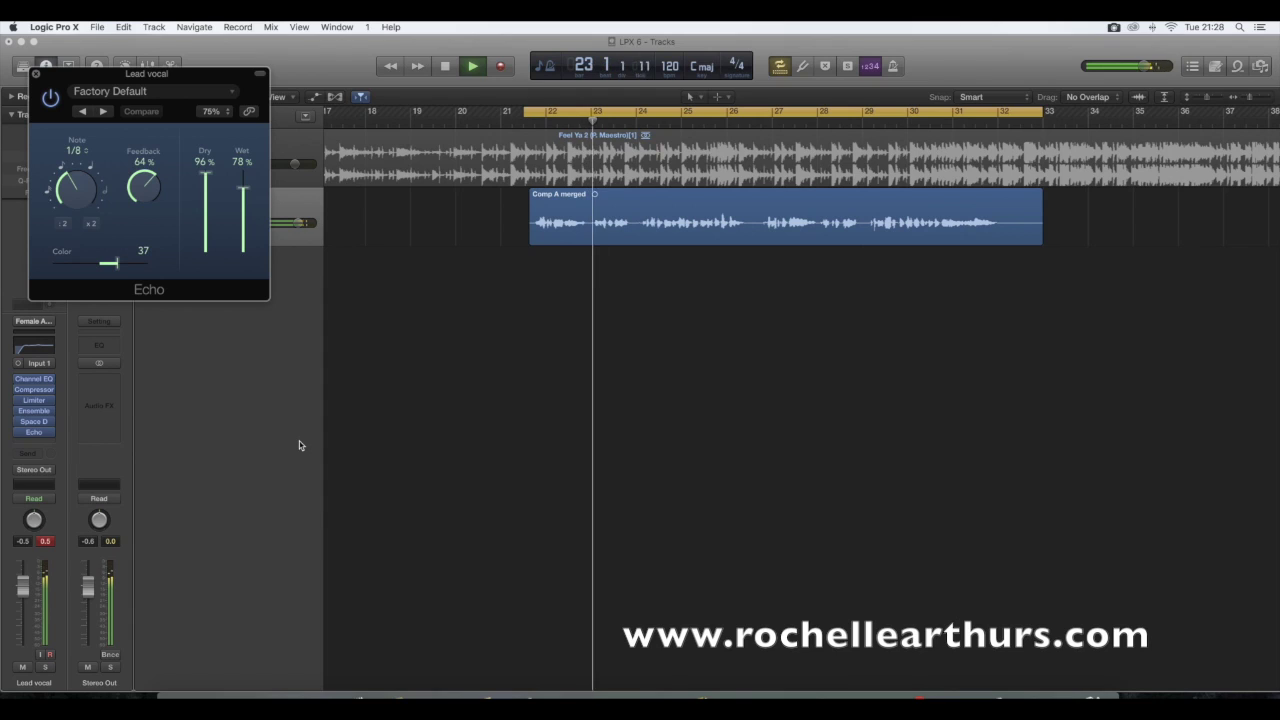
key("space")
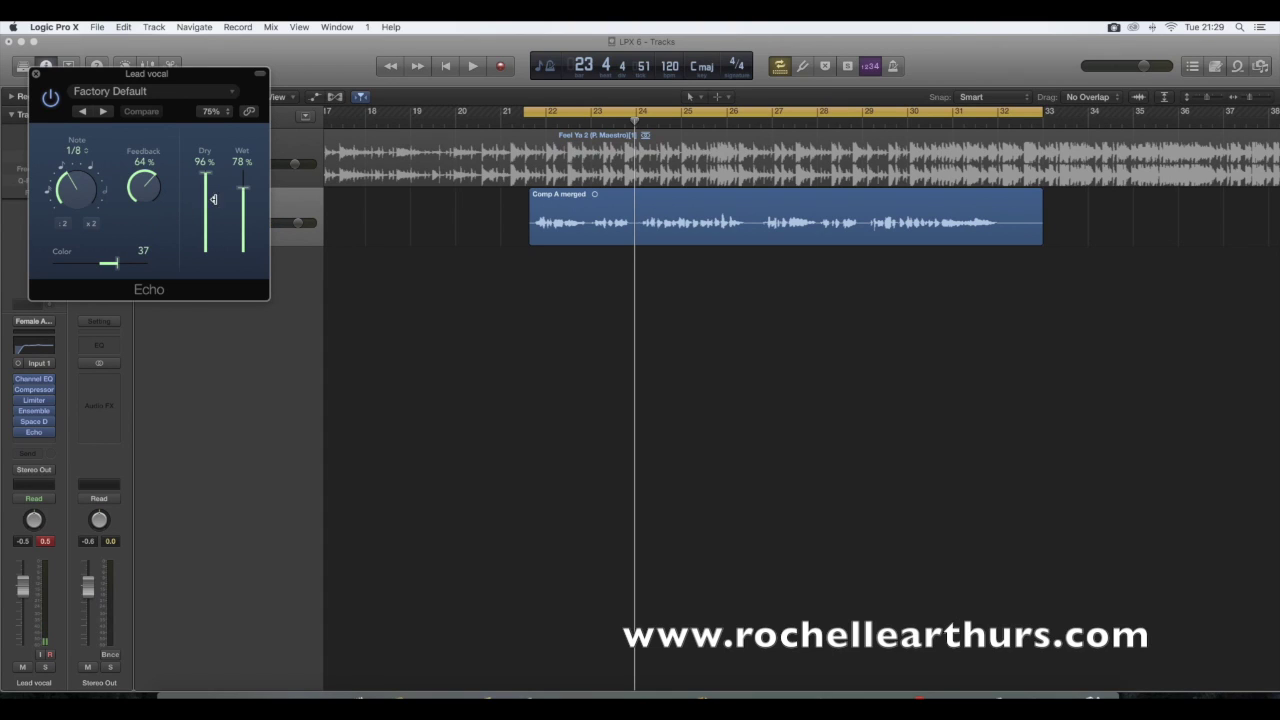
Lower the Echo to Wet 6%, Dry 80% and Feedback 38% while the vocal plays
key("space")
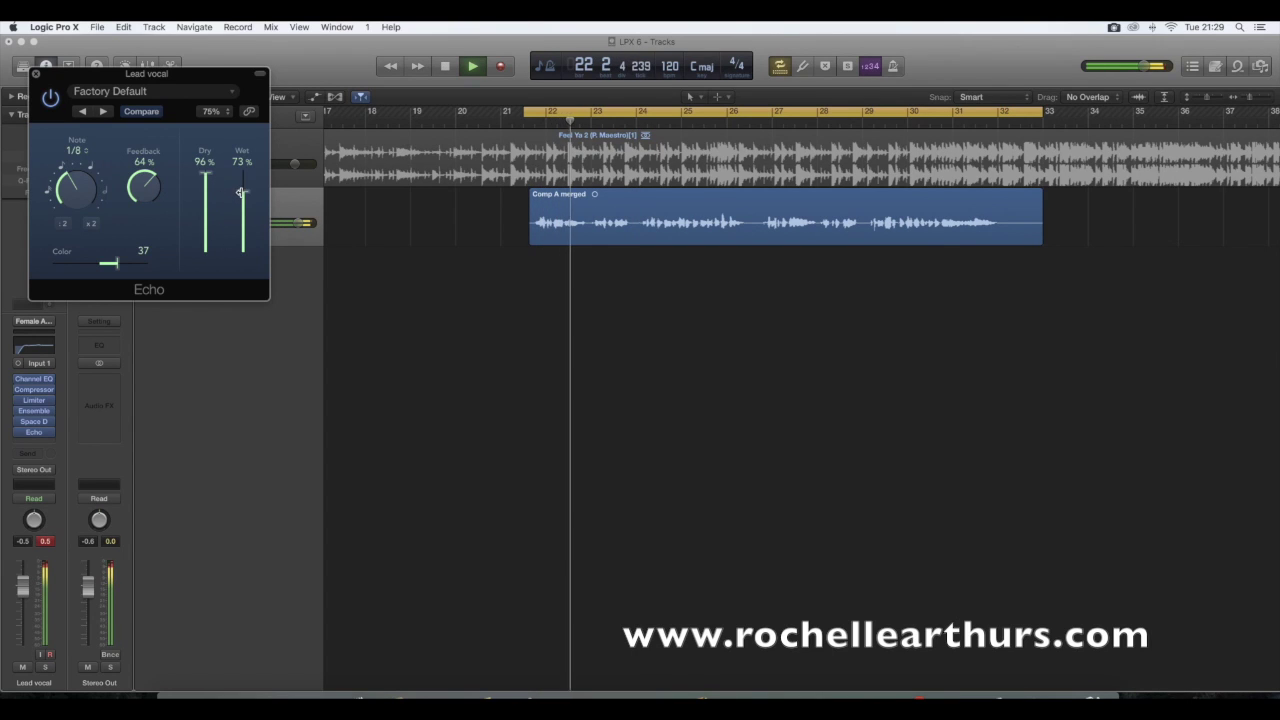
left_click_drag(240, 189, 238, 248)
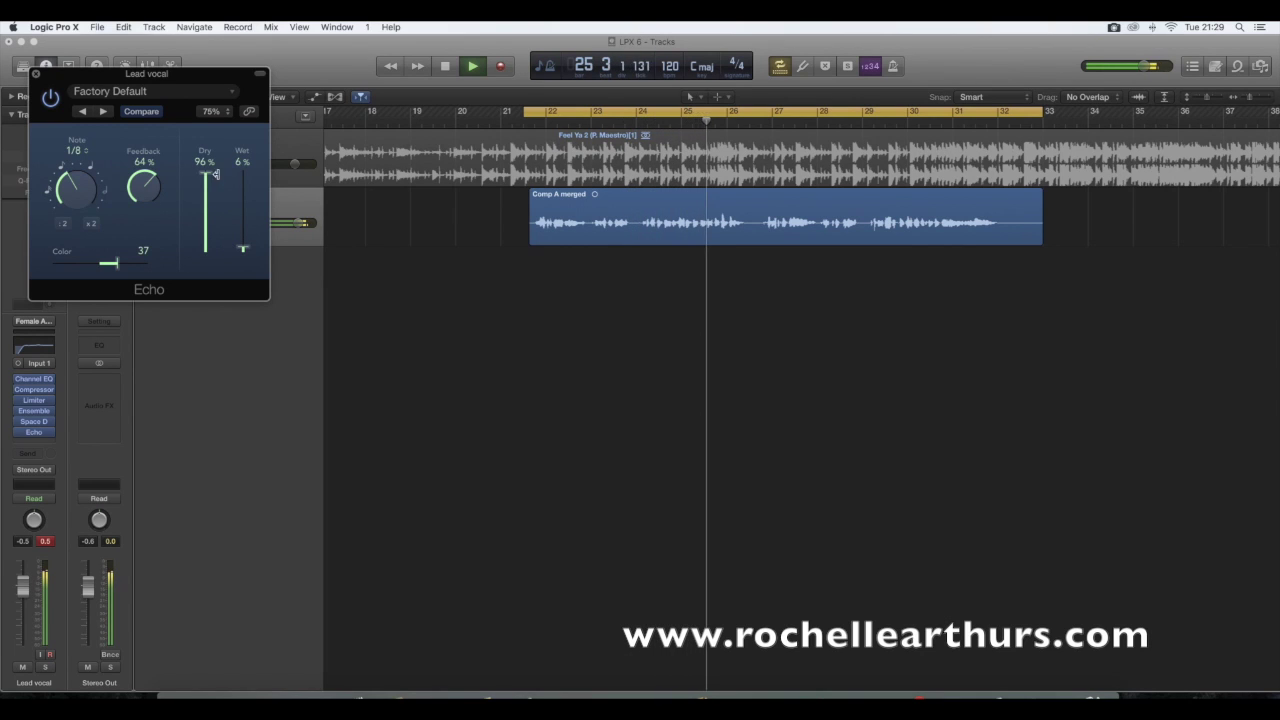
left_click_drag(204, 172, 168, 240)
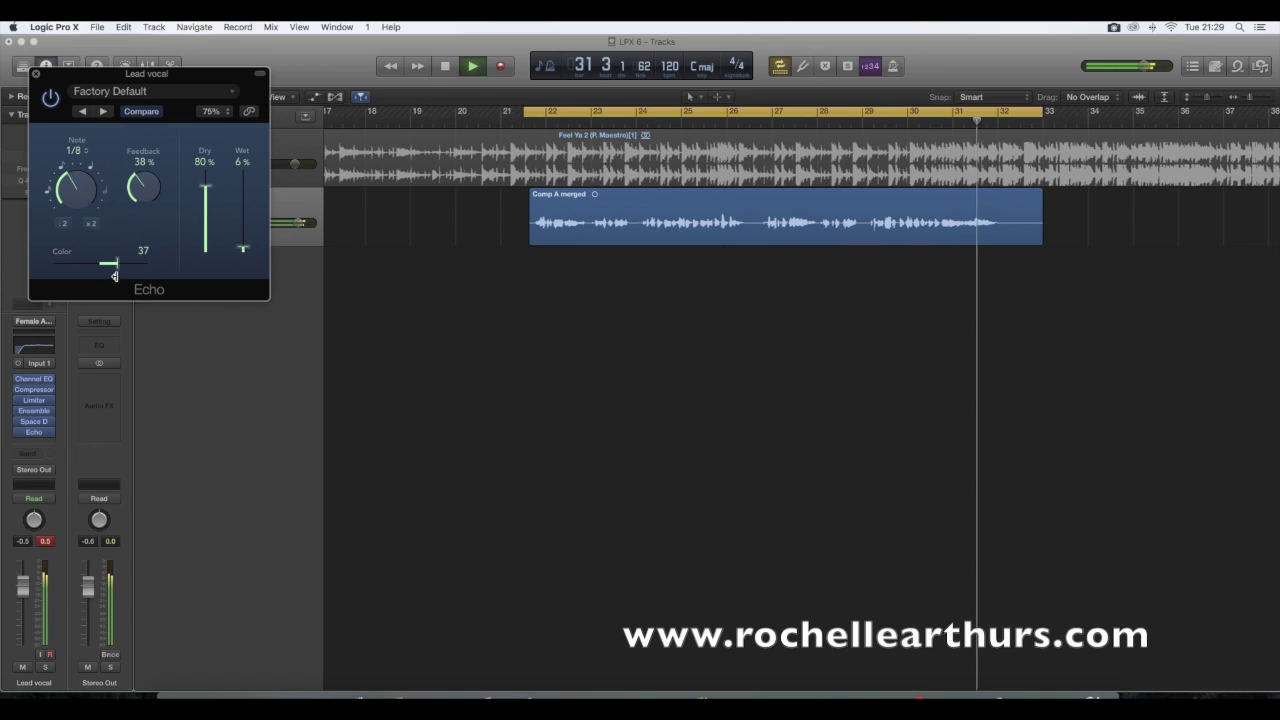
key("space")
Strip the Lead vocal back to Channel EQ, Compressor, Limiter and Ensemble, and unmute Audio 2
scroll(395, 219, "right", 1)
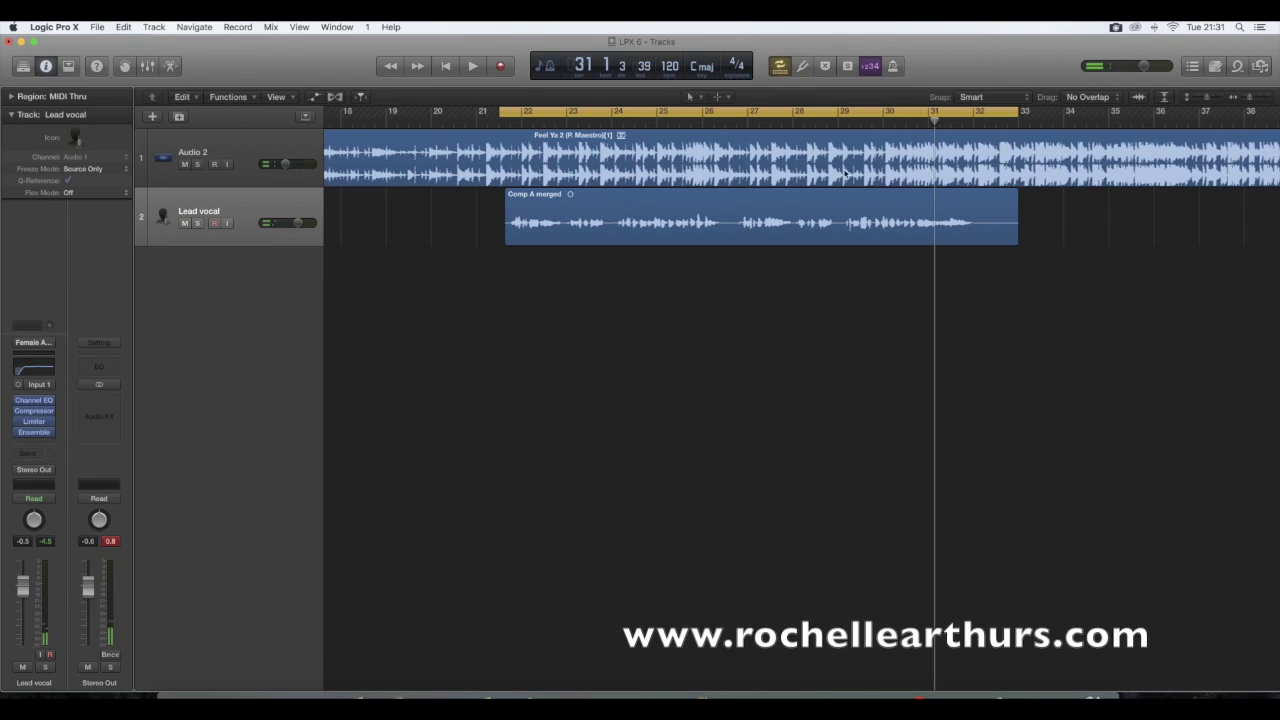
Draw a cycle range from bar 28, play it, then zoom out to fit the project
left_click(1251, 99)
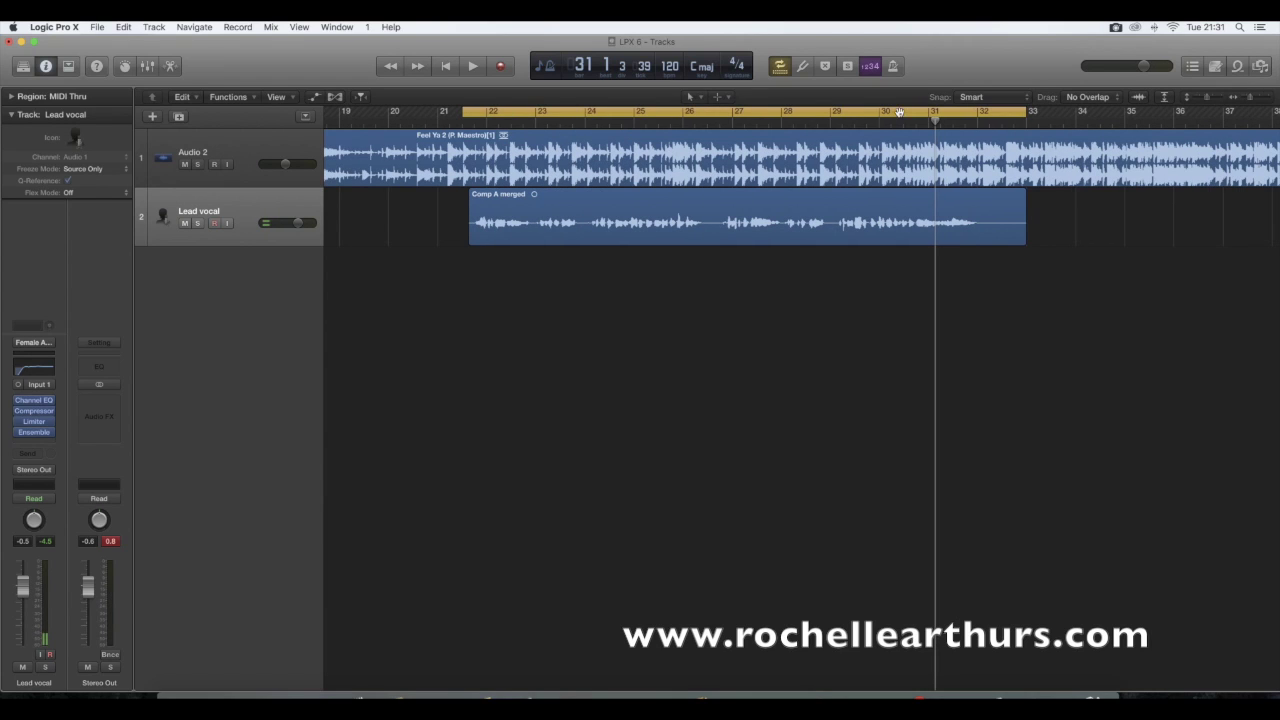
left_click(804, 117)
left_click(787, 116)
left_click_drag(787, 116, 922, 126)
key("space")
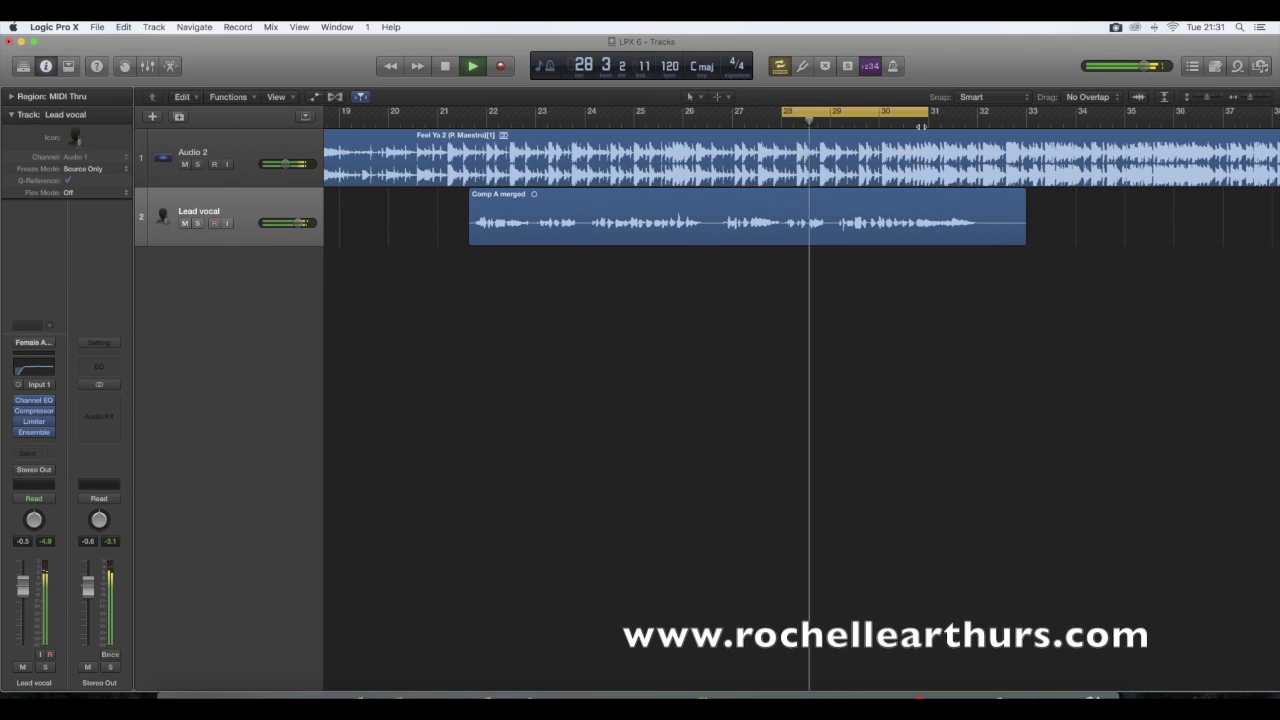
key("space")
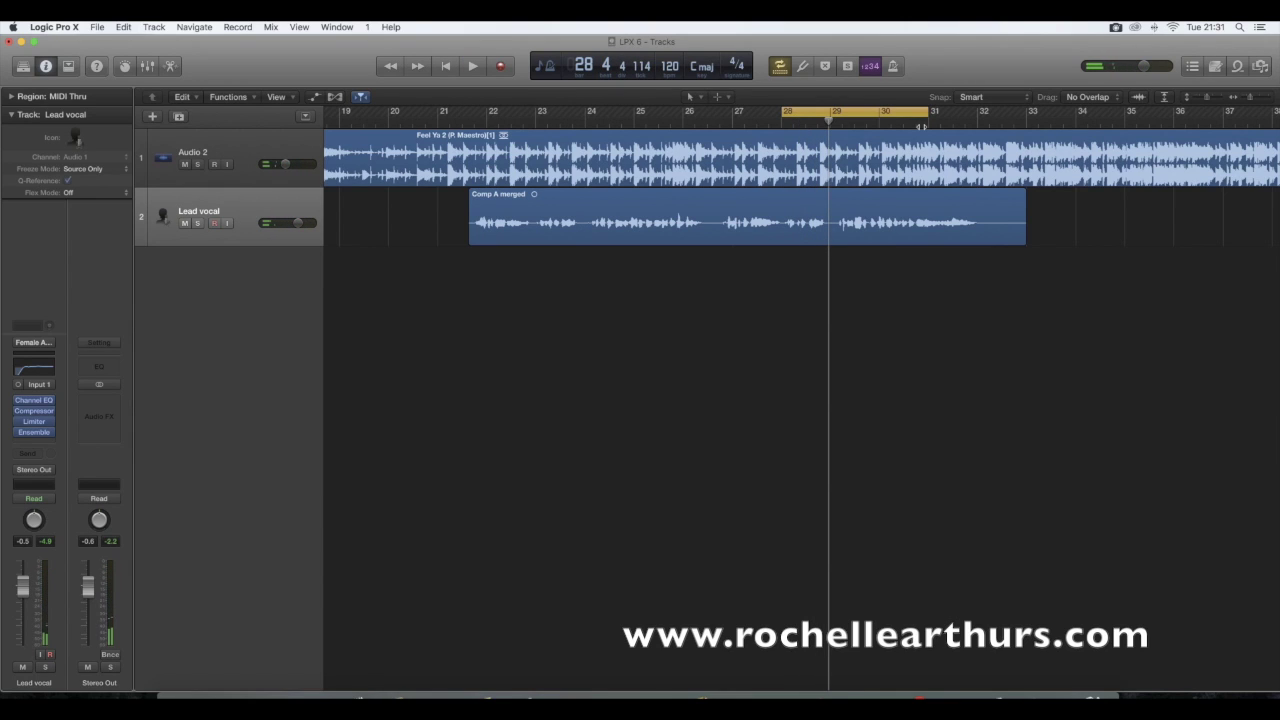
scroll(922, 126, "right", 1)
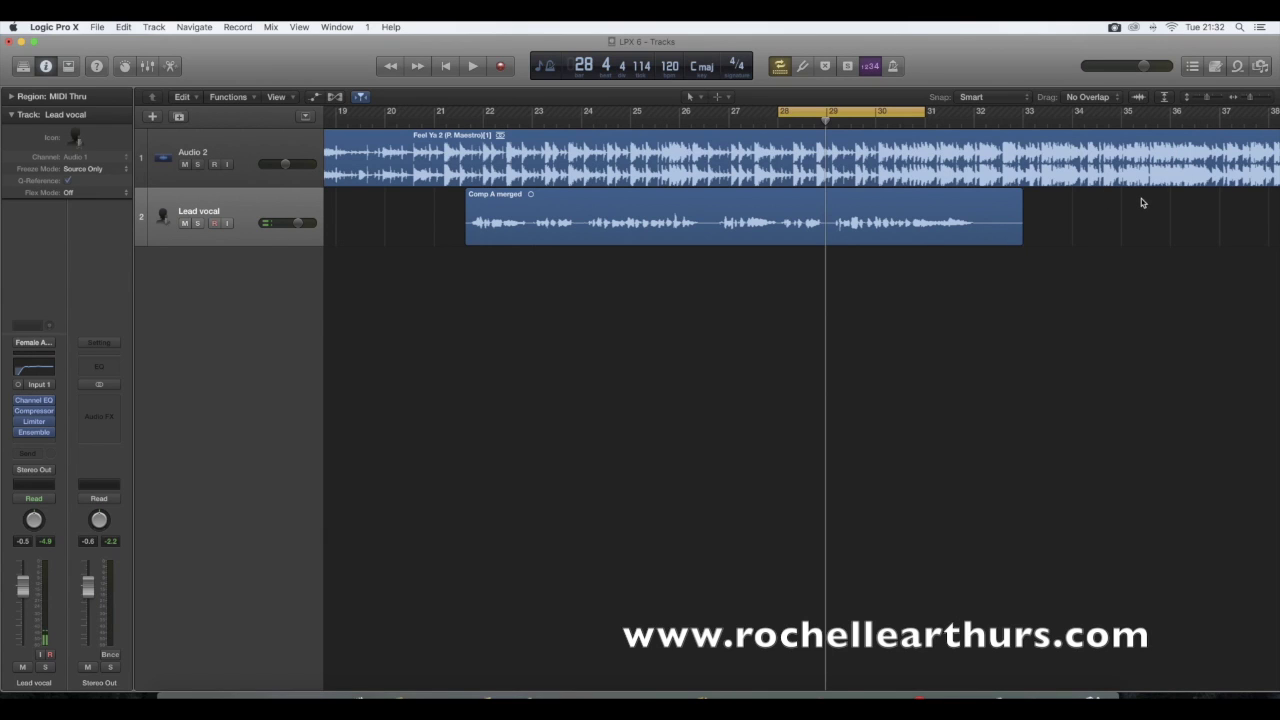
key("z")
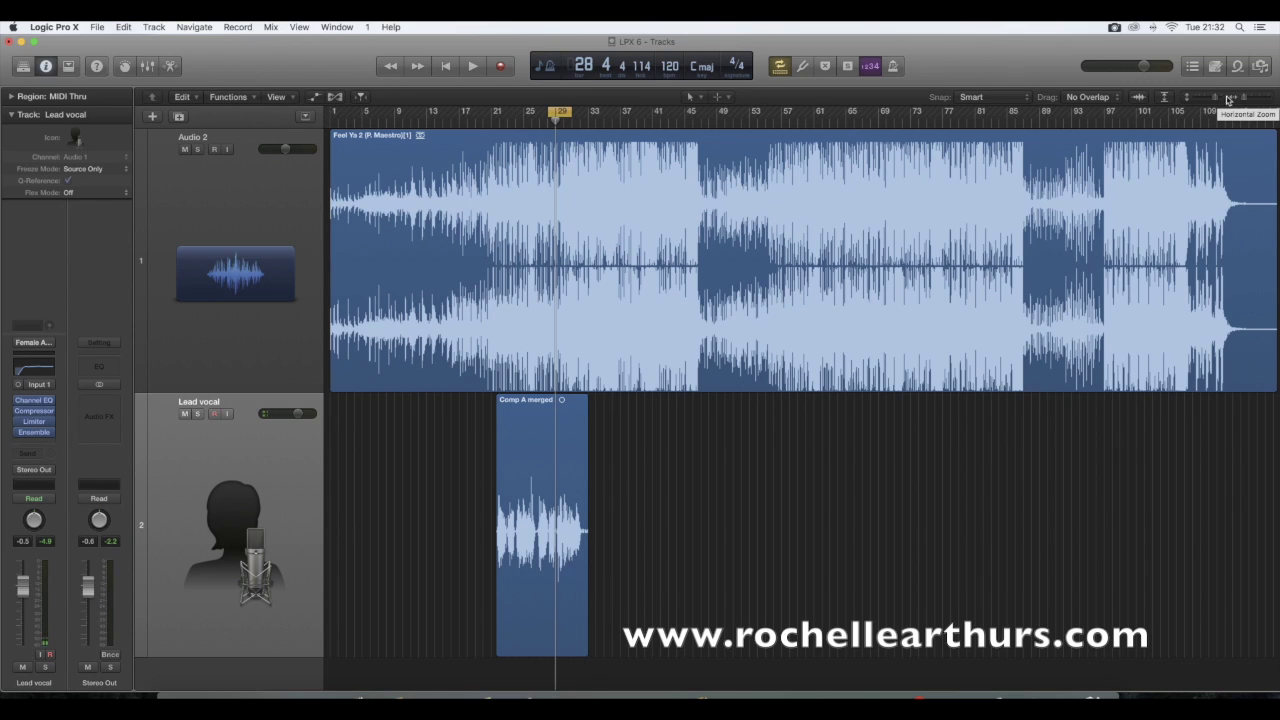
left_click_drag(1219, 98, 1260, 100)
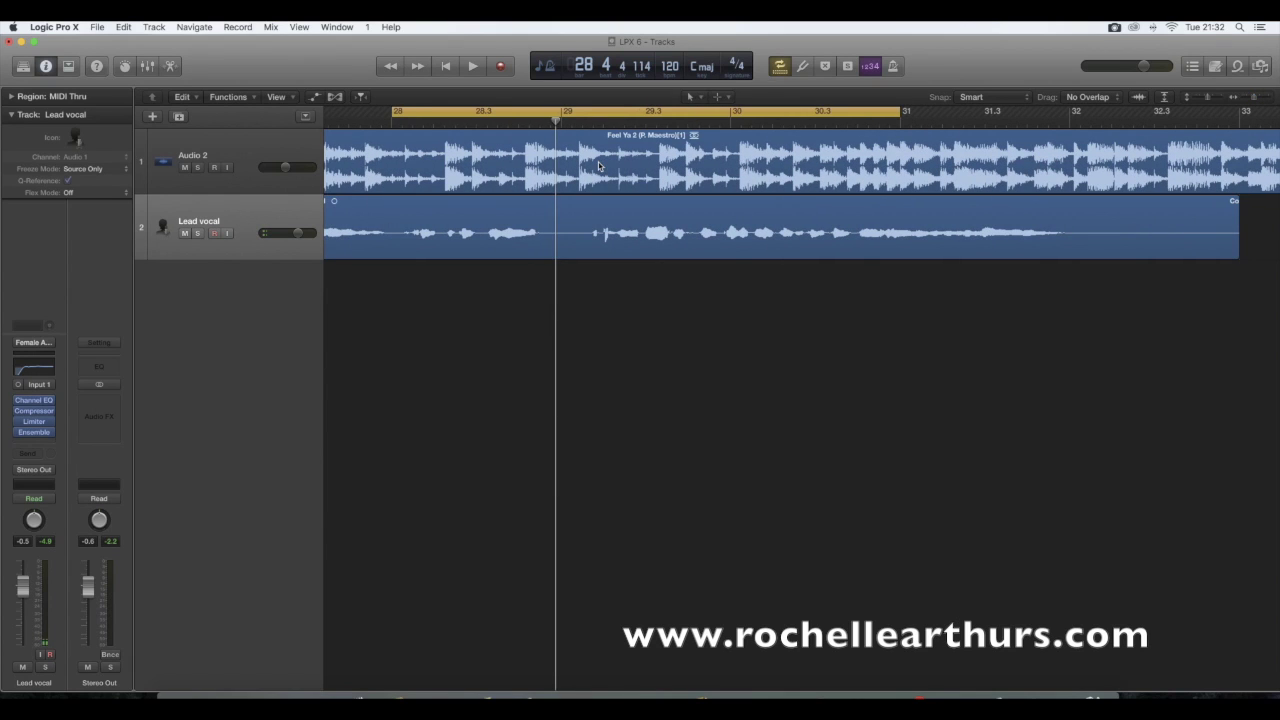
scroll(600, 165, "left", 5)
Set a short cycle from bar 28 to just before bar 29 and park the playhead at 28 3
key("c")
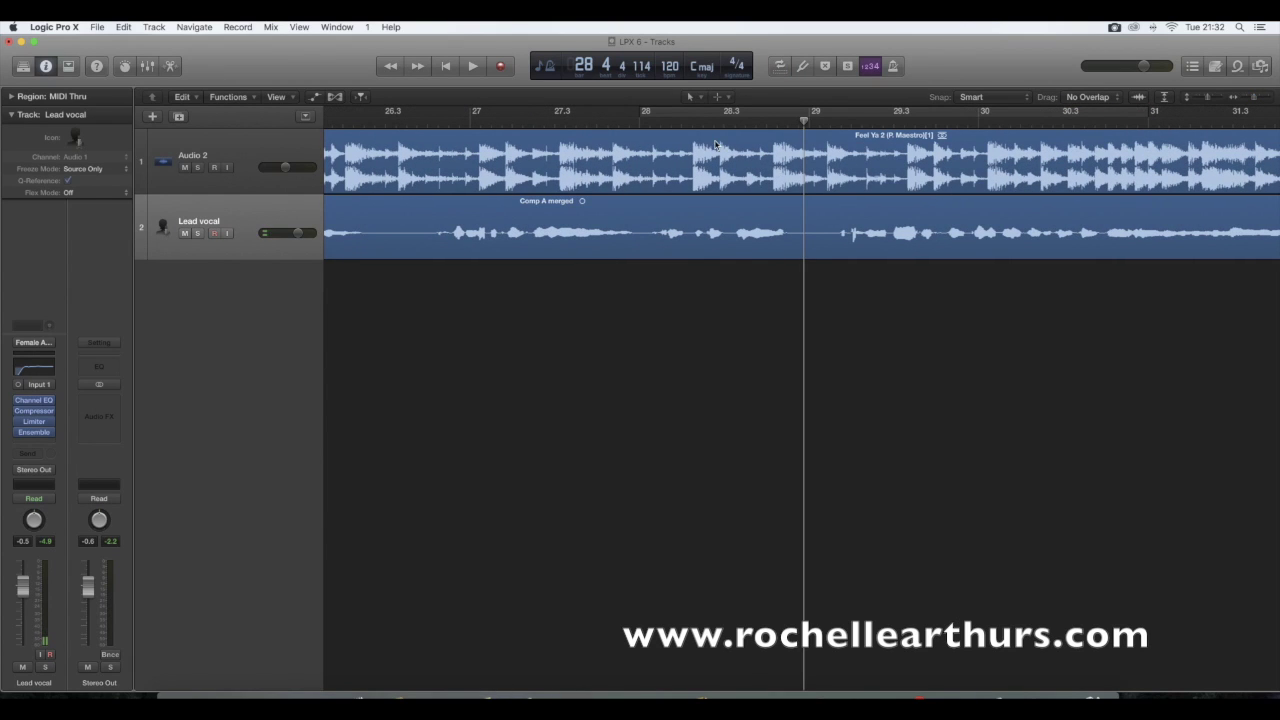
left_click_drag(645, 110, 806, 120)
key("space")
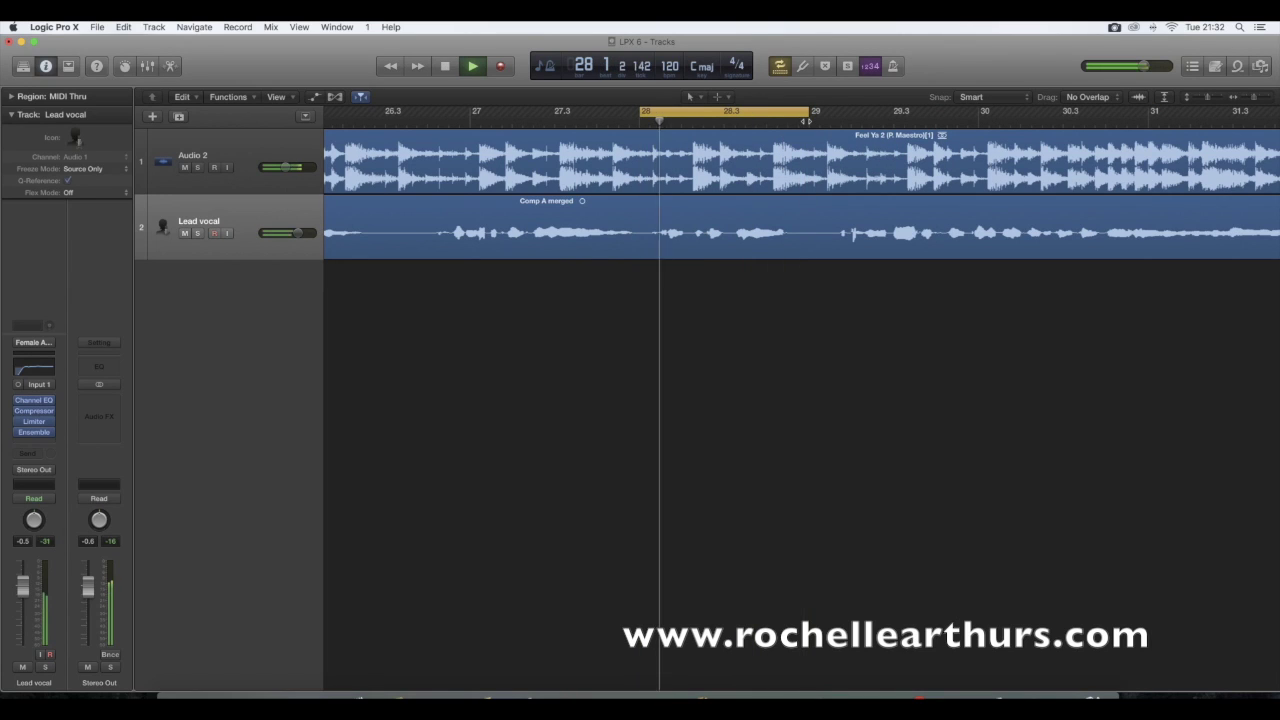
key("space")
left_click_drag(1256, 100, 1258, 101)
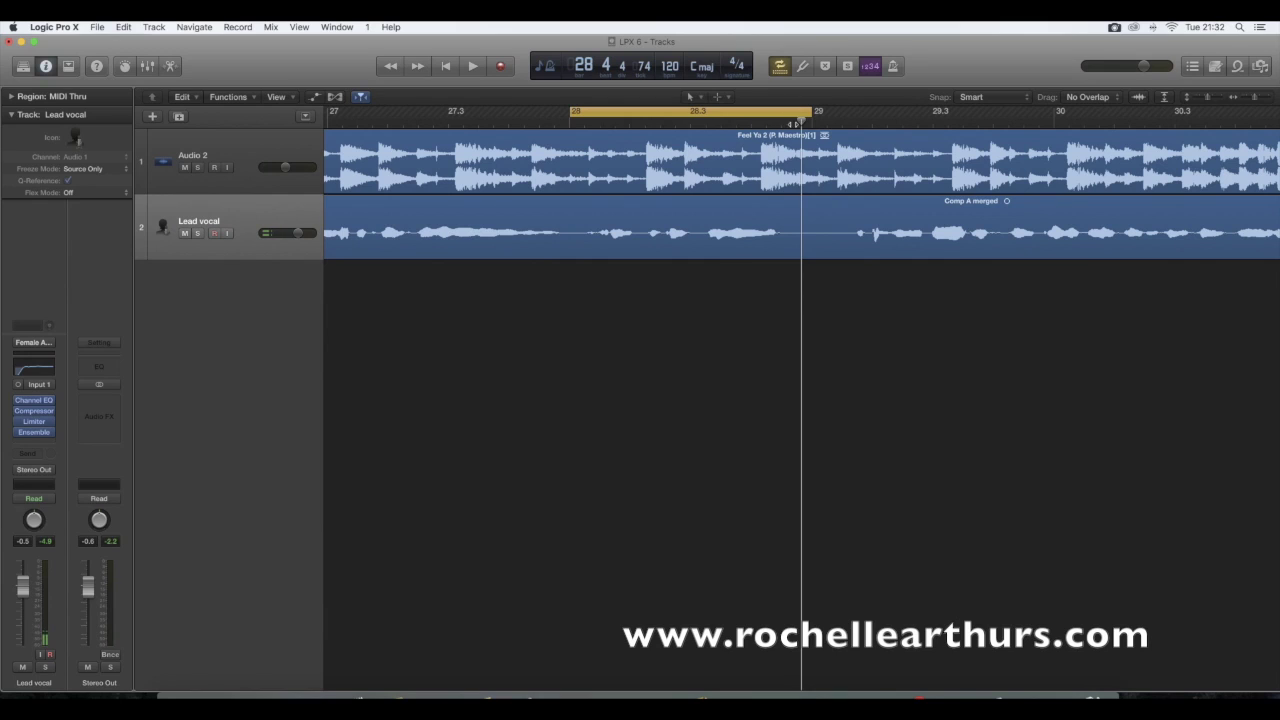
left_click_drag(802, 121, 706, 124)
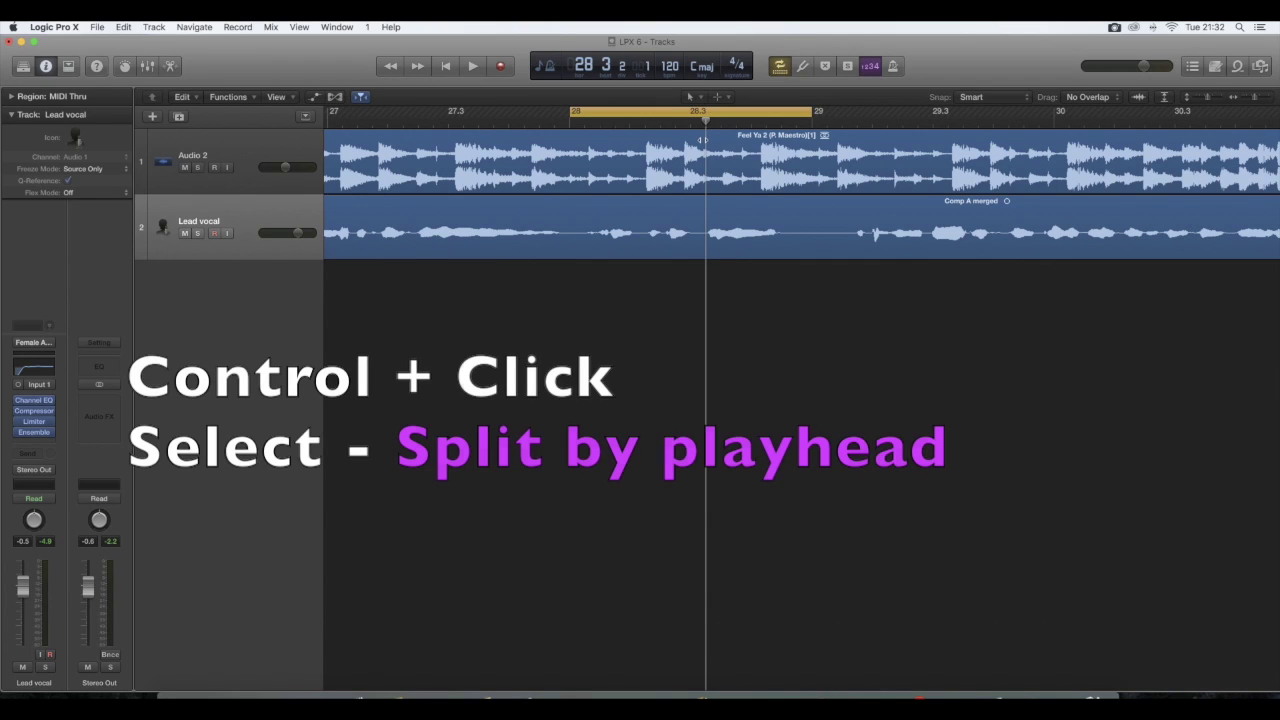
Split the Comp A merged region at both ends of the word just before bar 29
left_click_drag(704, 140, 700, 141)
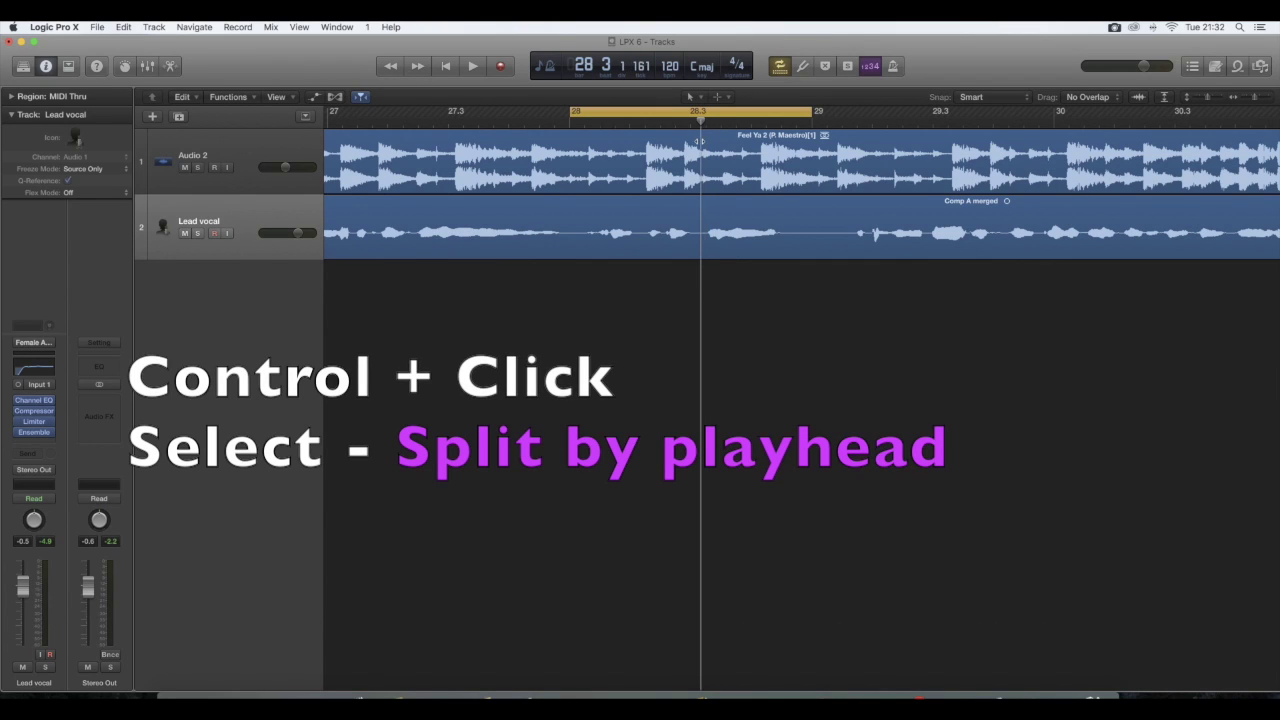
left_click(701, 257, "ctrl")
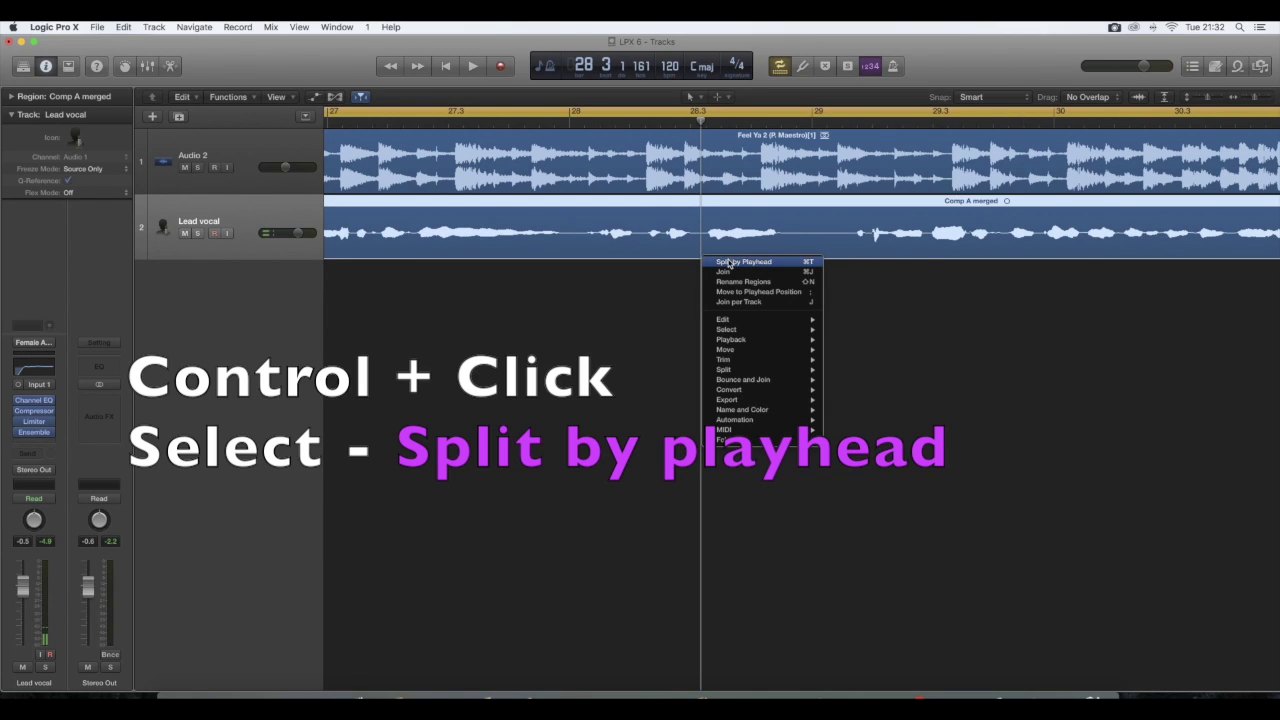
left_click(728, 263)
left_click_drag(701, 122, 786, 121)
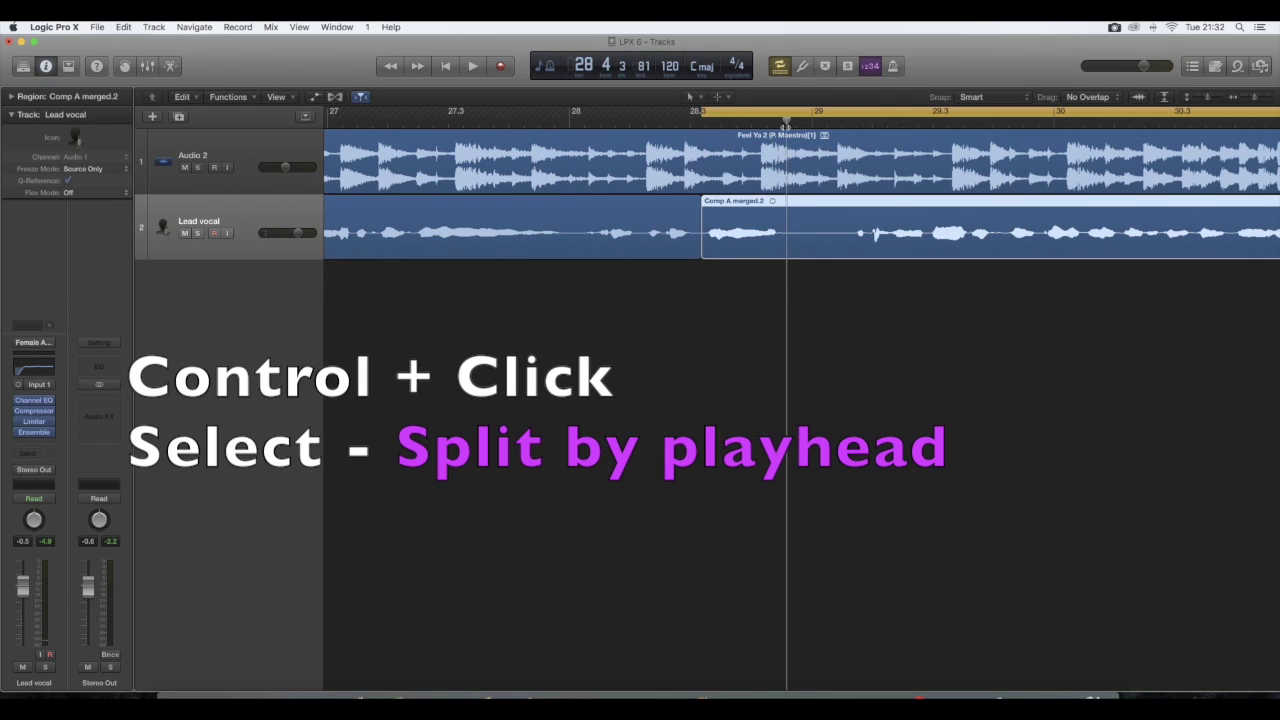
left_click(789, 257, "ctrl")
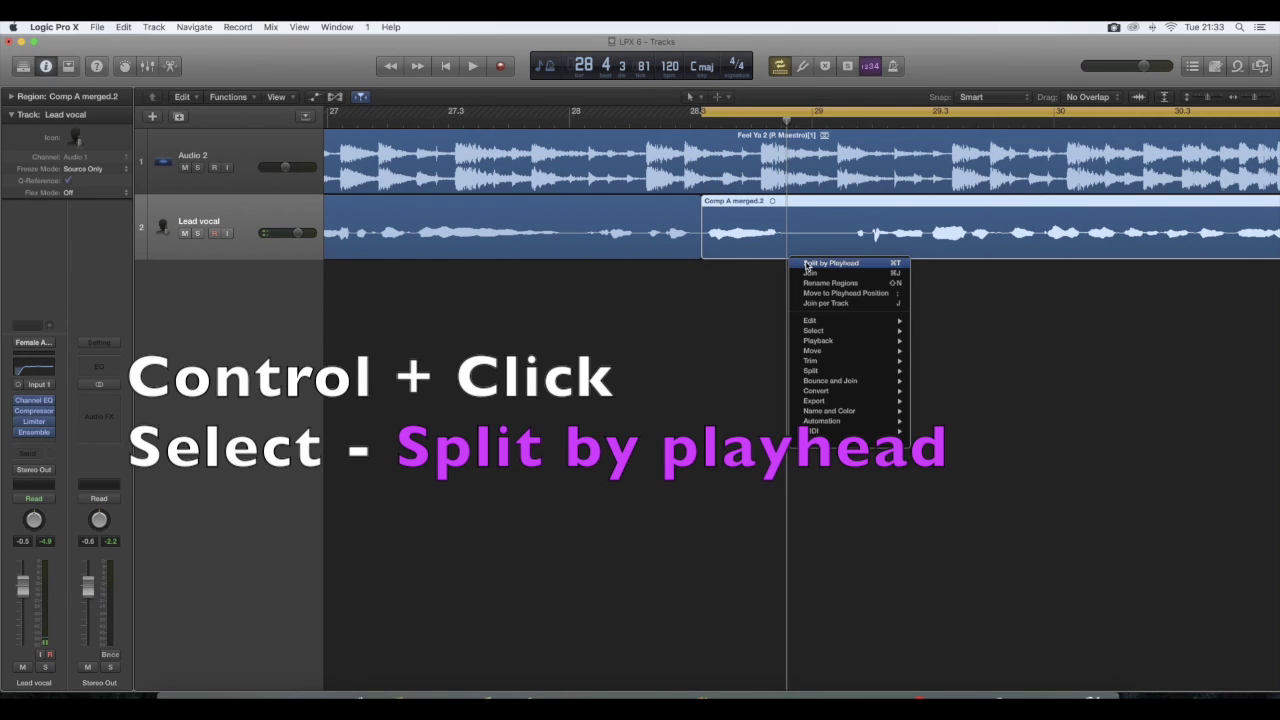
left_click(830, 263)
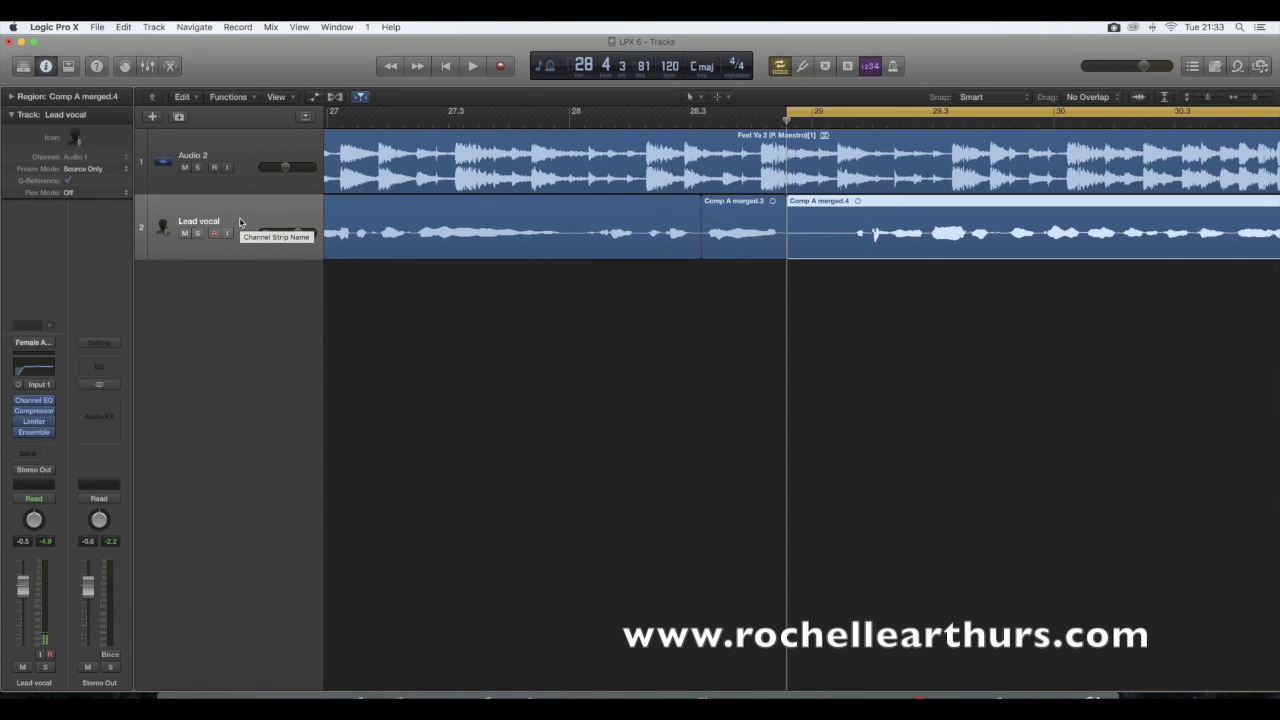
scroll(240, 222, "right", 1)
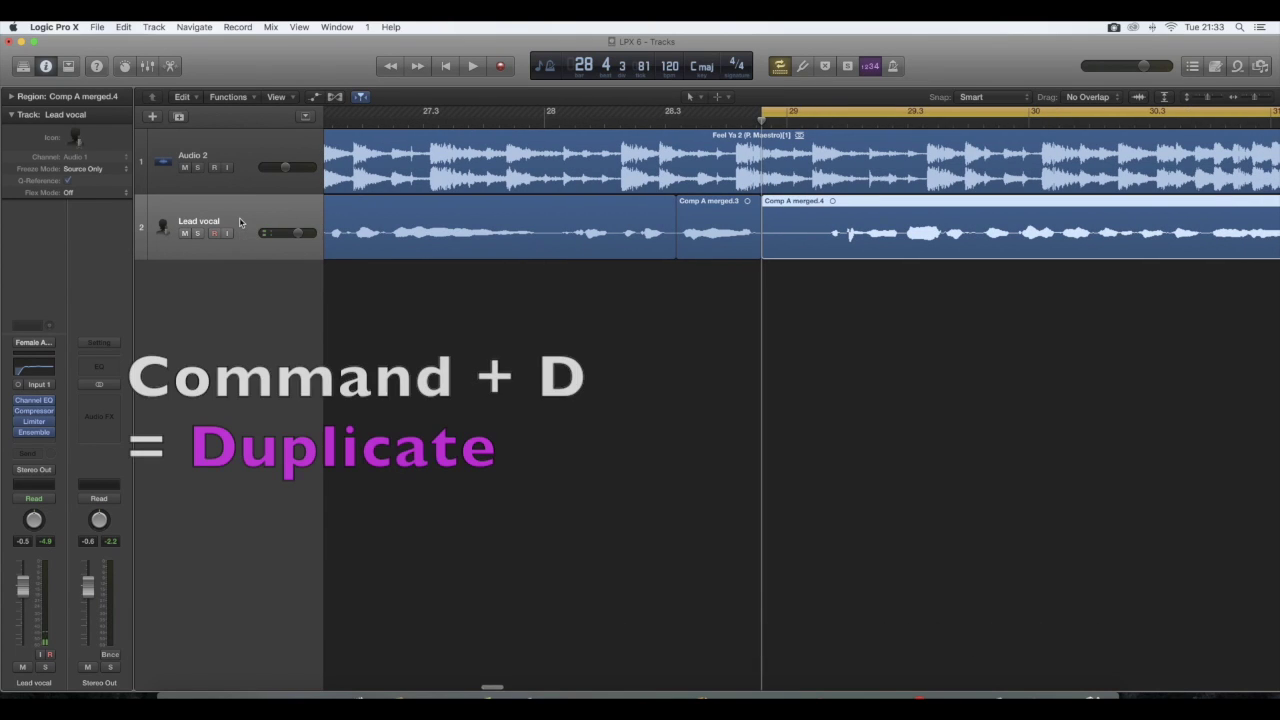
Duplicate the Lead vocal track and move Comp A merged.3 down onto the new track 3
key("cmd+d")
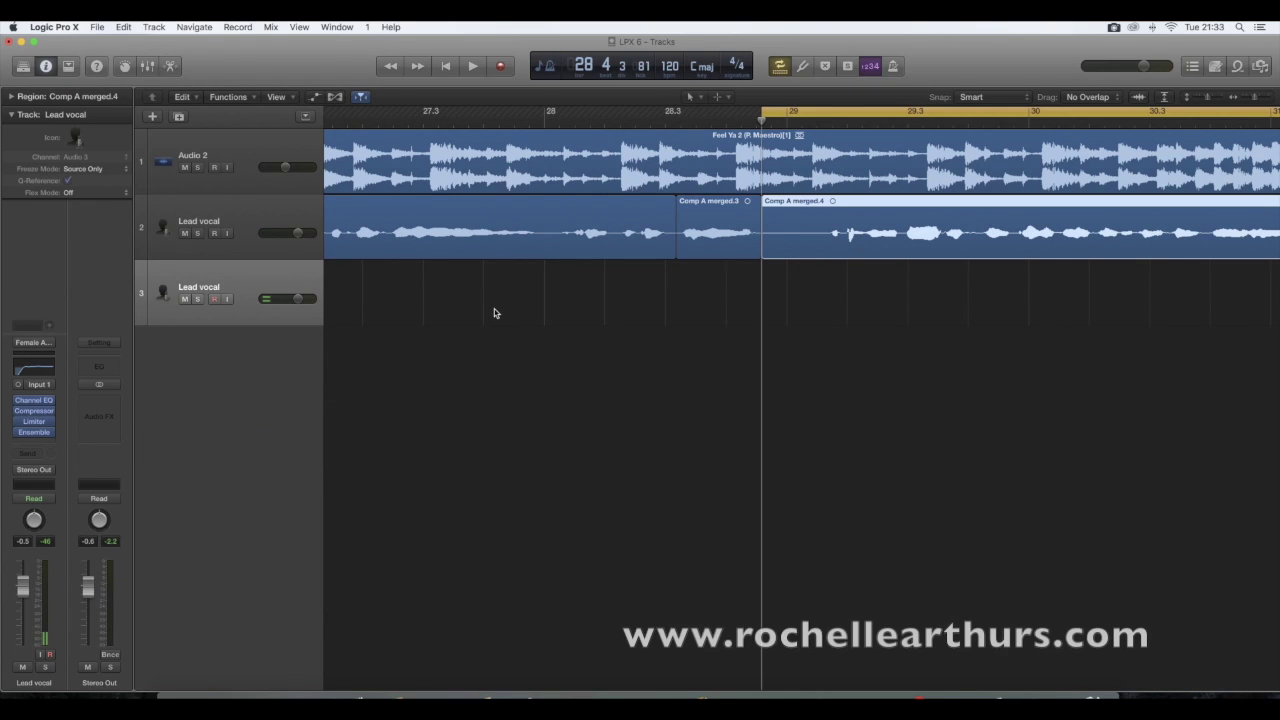
left_click(588, 284)
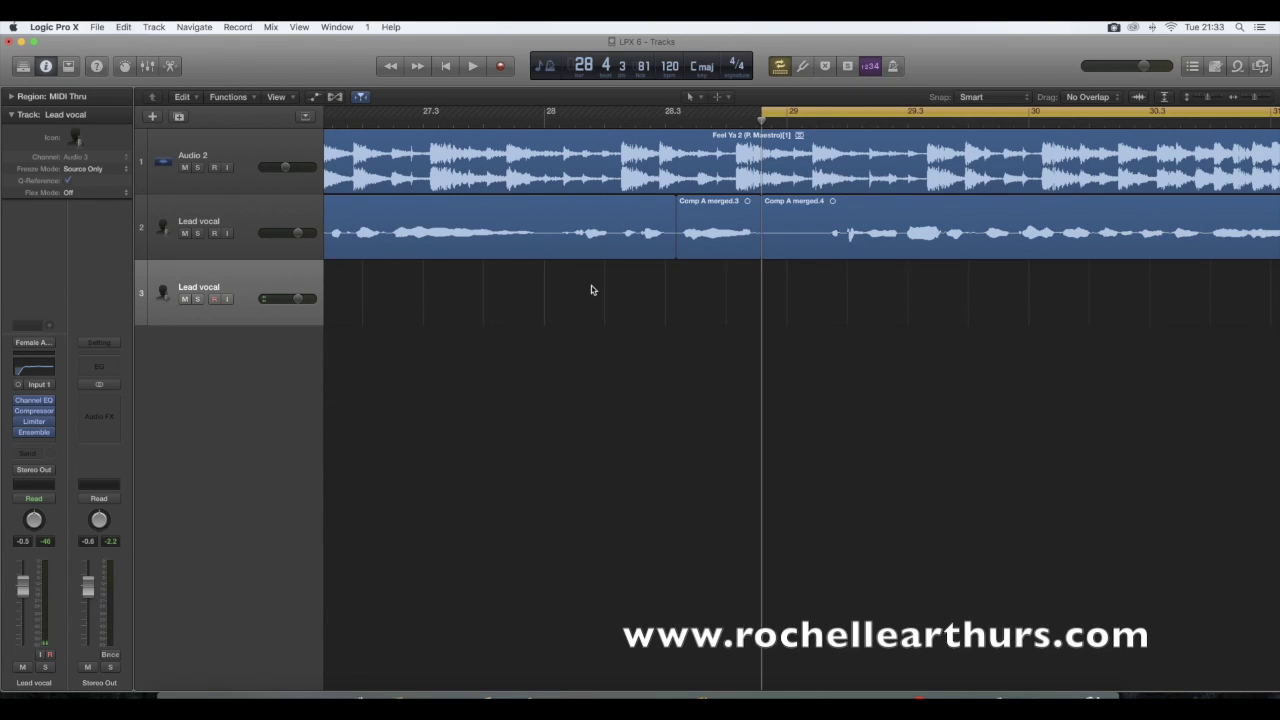
left_click(714, 224)
key("super+u")
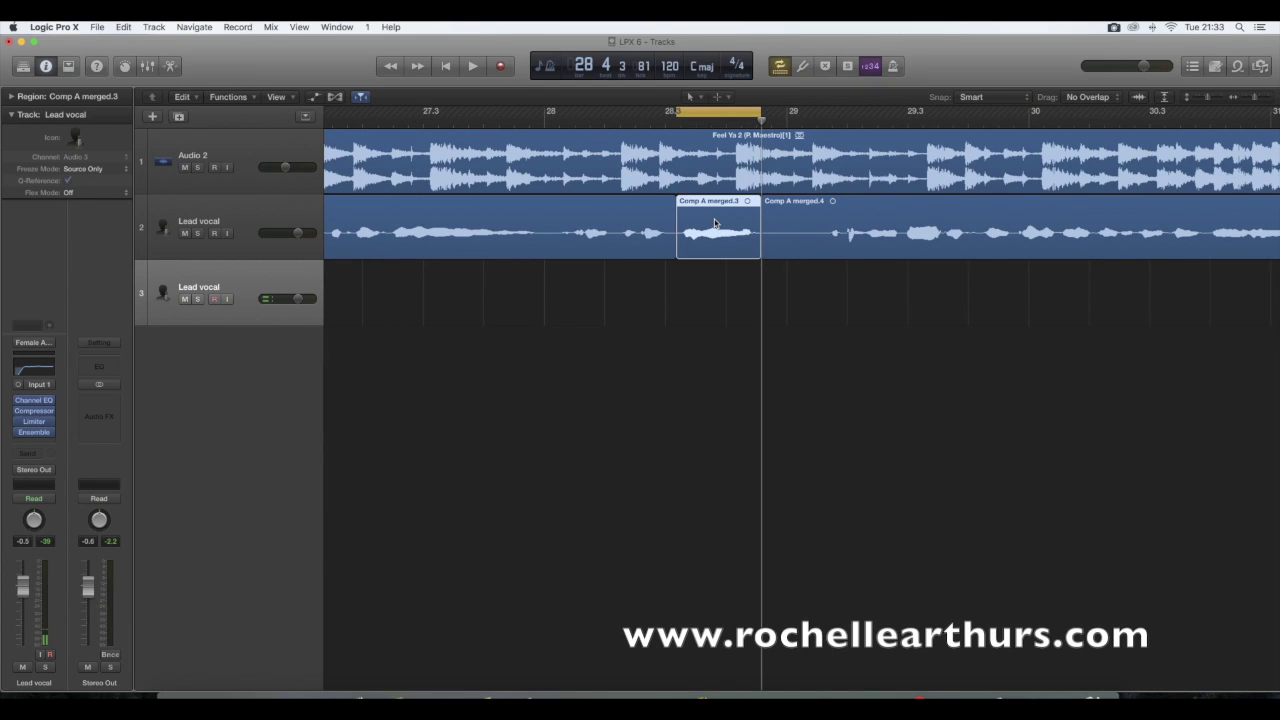
left_click_drag(714, 222, 715, 273)
Rename track 3 to 'Echo', widen the cycle range around its region, and play it
double_click(205, 287)
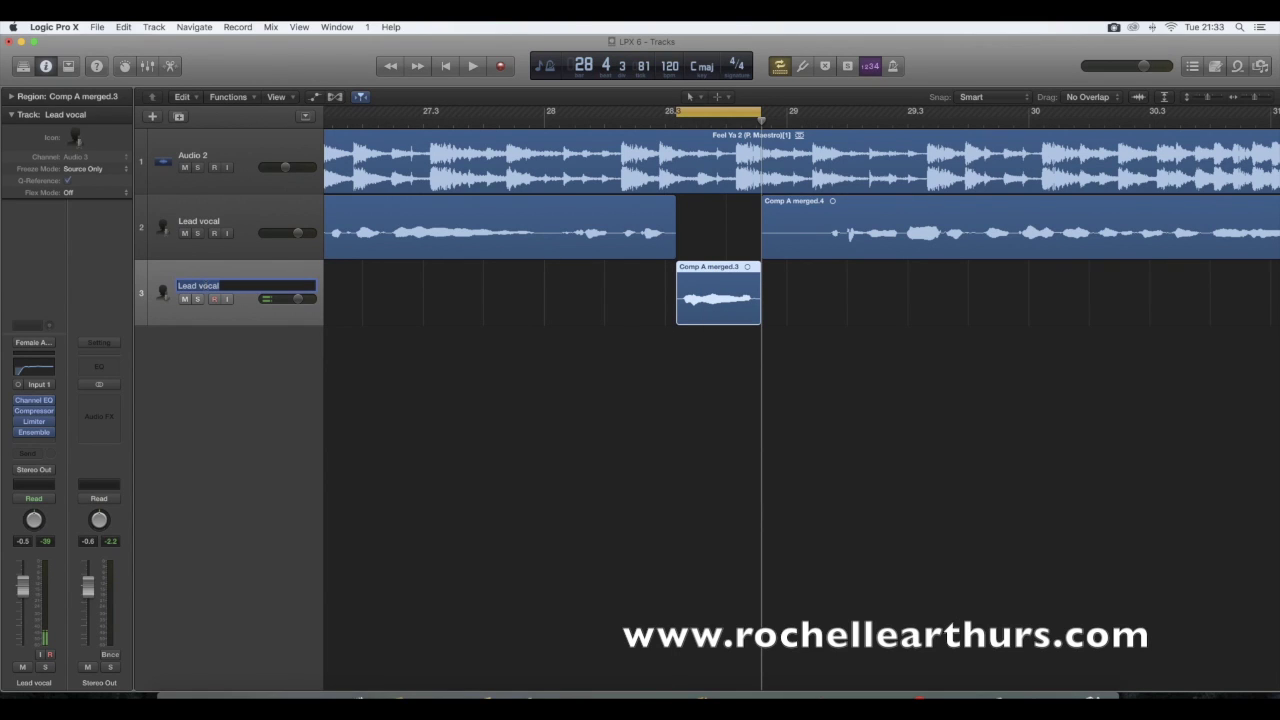
type("Echo")
key("Return")
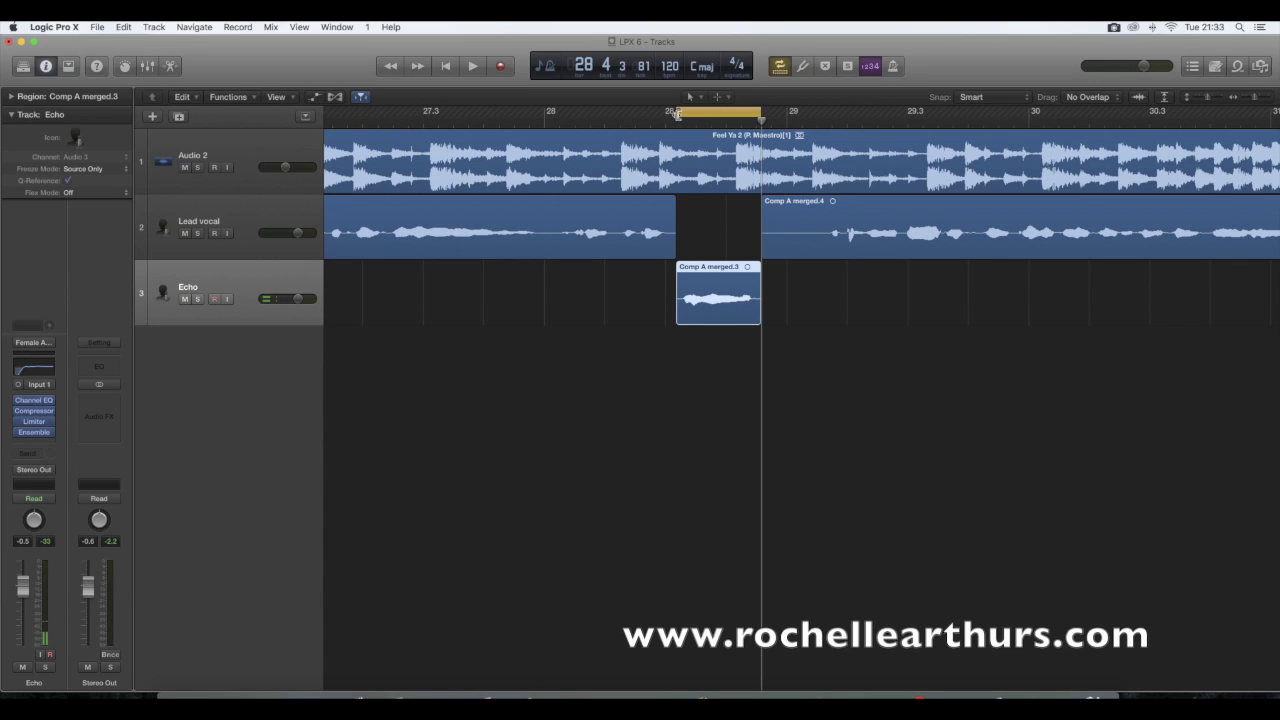
left_click_drag(677, 114, 605, 115)
left_click_drag(764, 112, 816, 112)
key("space")
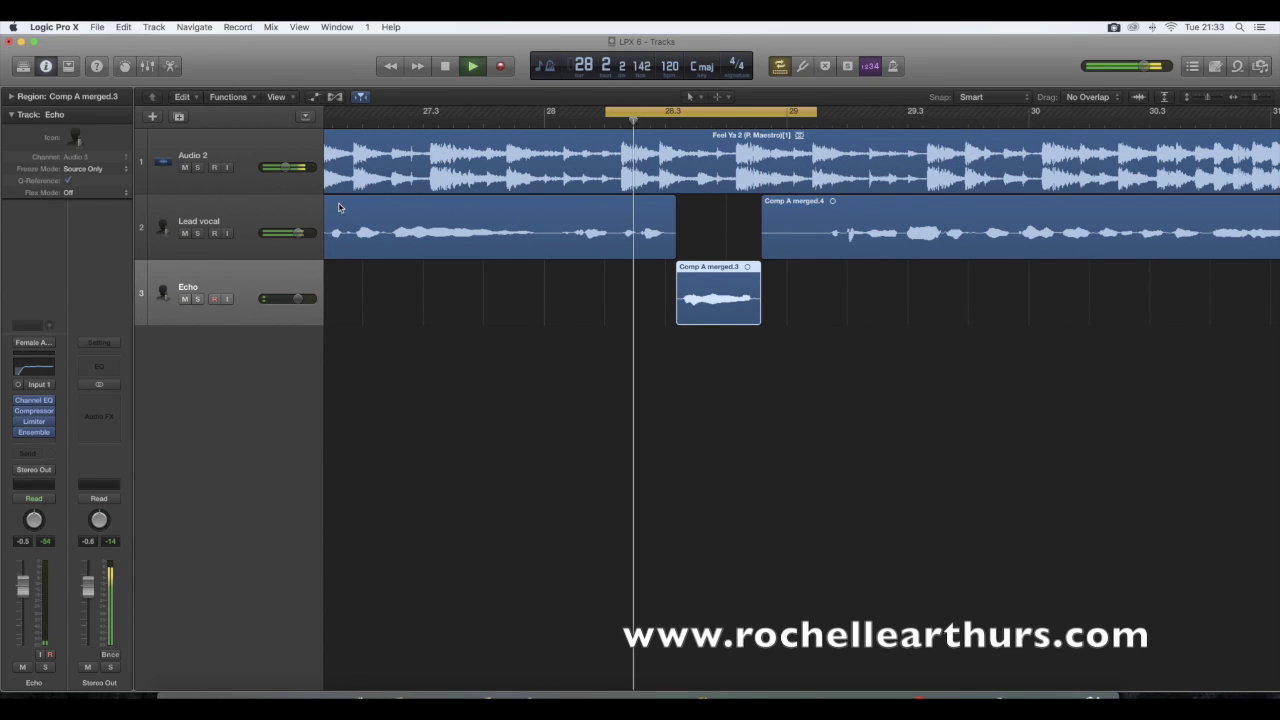
Insert a stereo Delay Designer into an empty Audio FX slot on the Echo track
key("space")
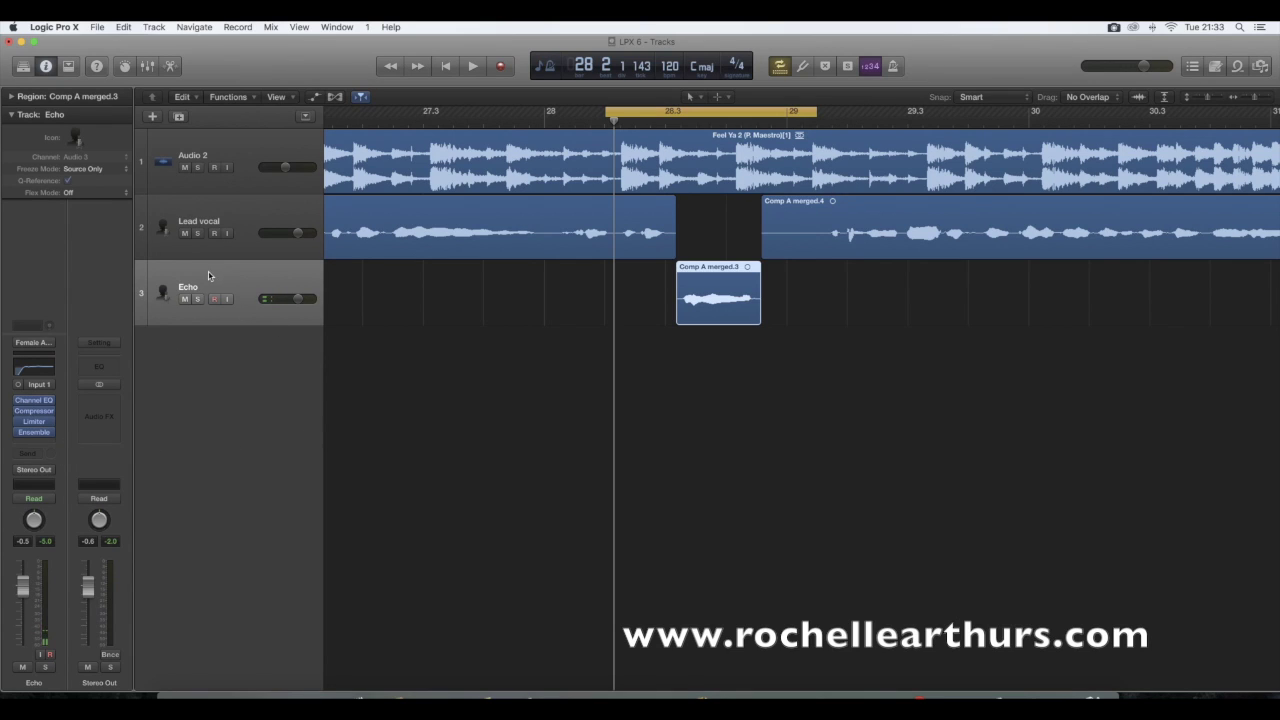
left_click(35, 446)
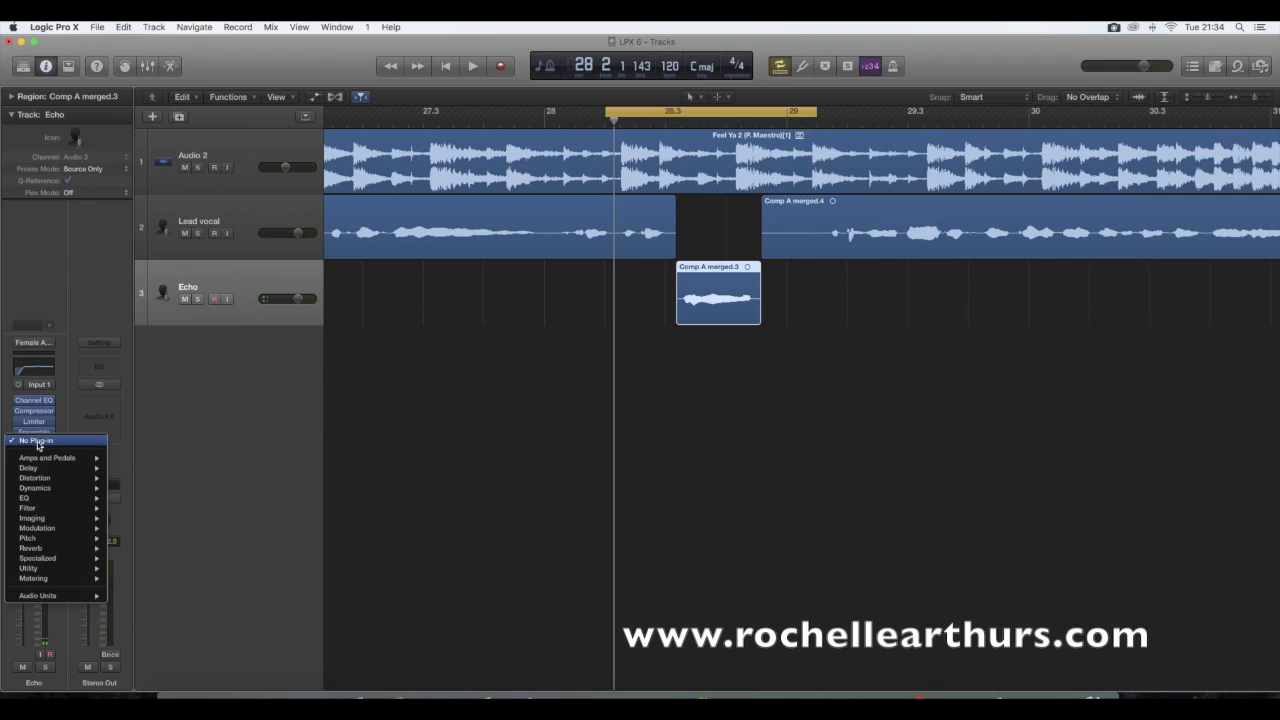
mouse_move(43, 469)
mouse_move(144, 470)
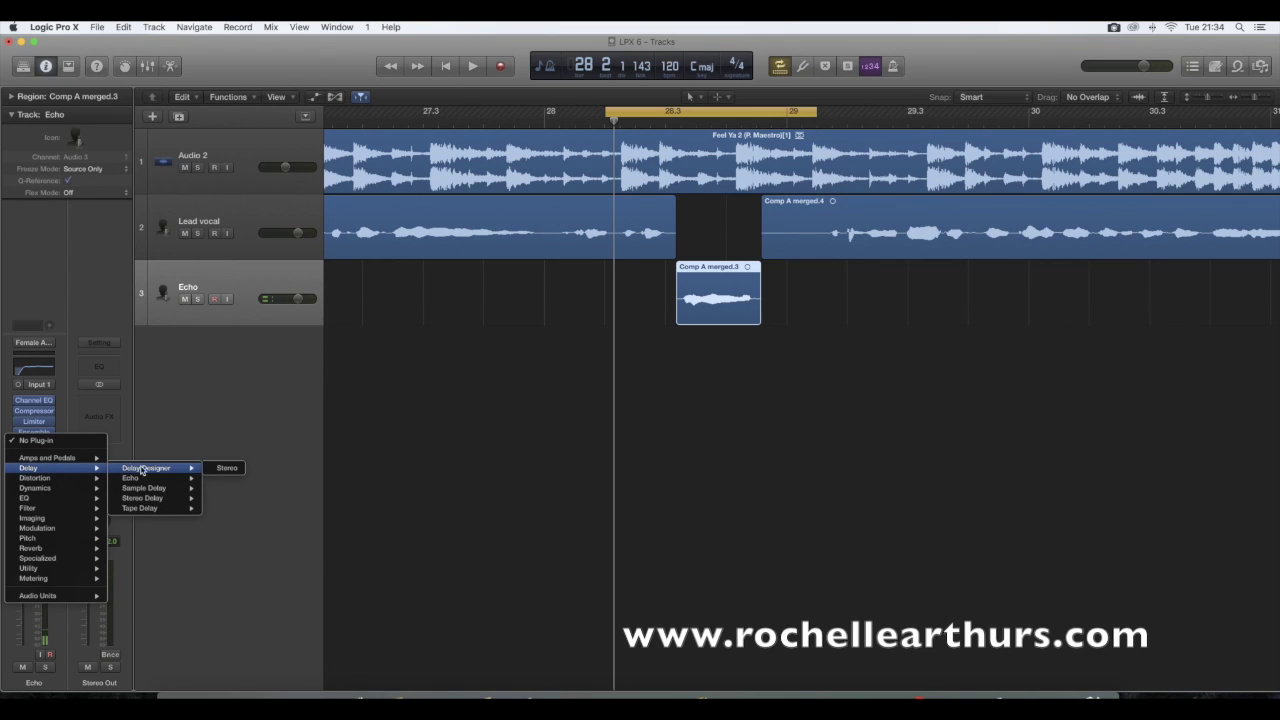
left_click(225, 468)
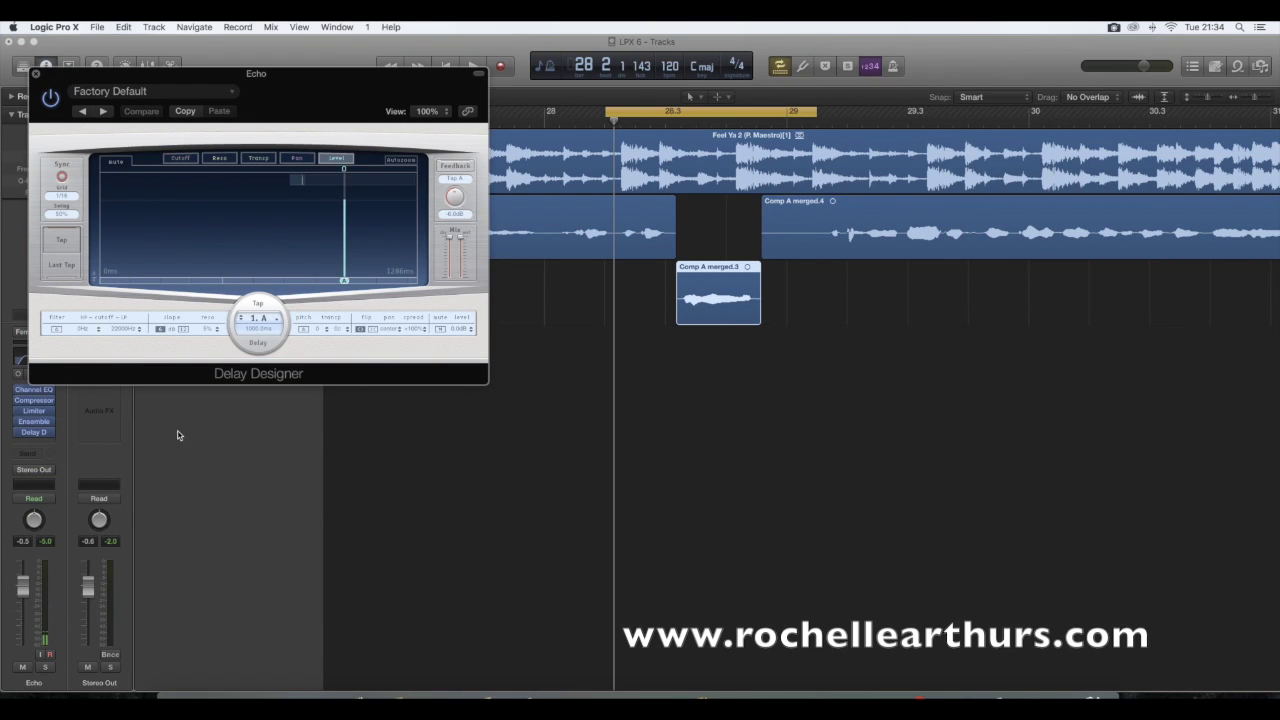
Move the Delay Designer window to the top-left and enlarge it to 133%
left_click_drag(342, 86, 352, 148)
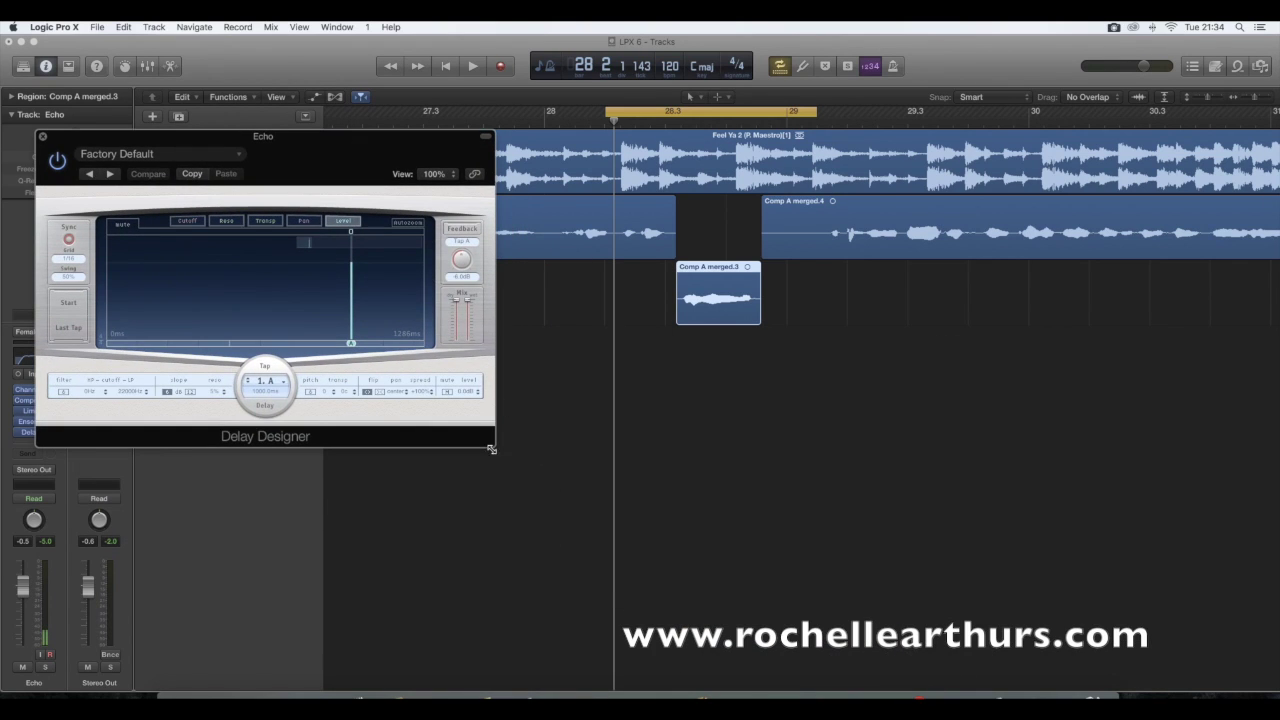
left_click_drag(491, 449, 643, 594)
left_click_drag(338, 133, 294, 83)
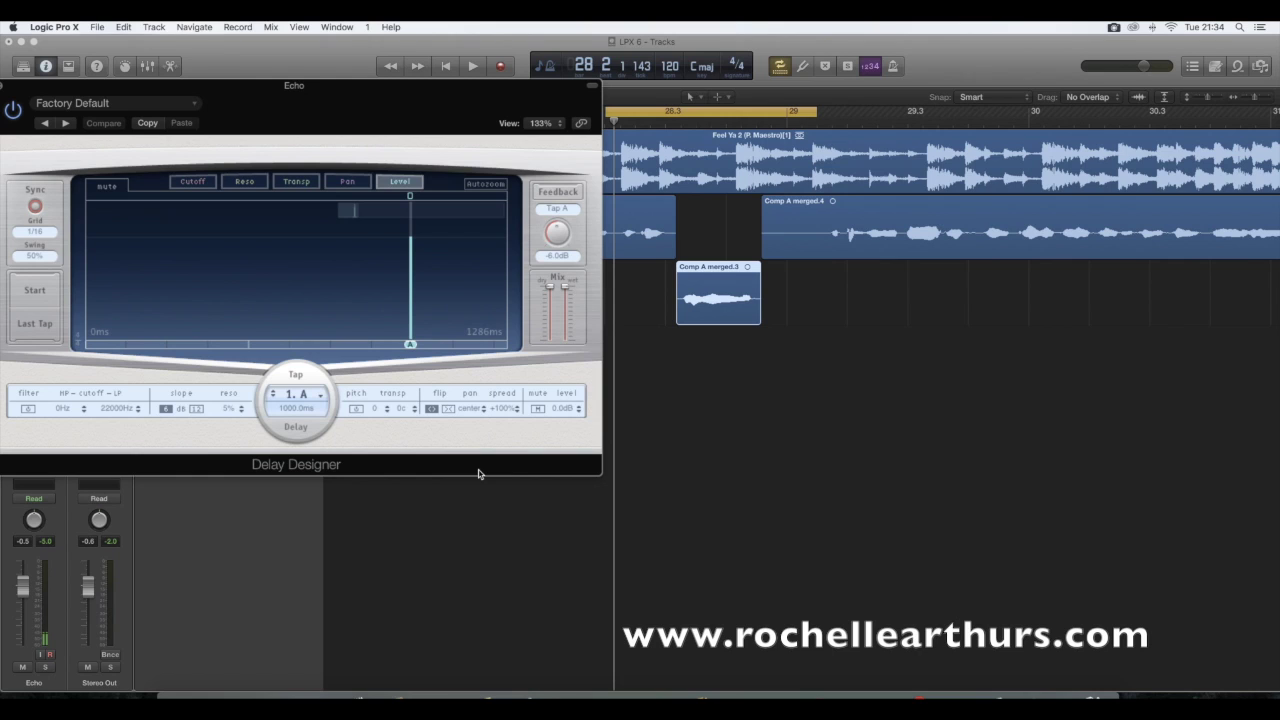
Audition the delay, then extend the cycle range end past bar 29.3 and replay
key("space")
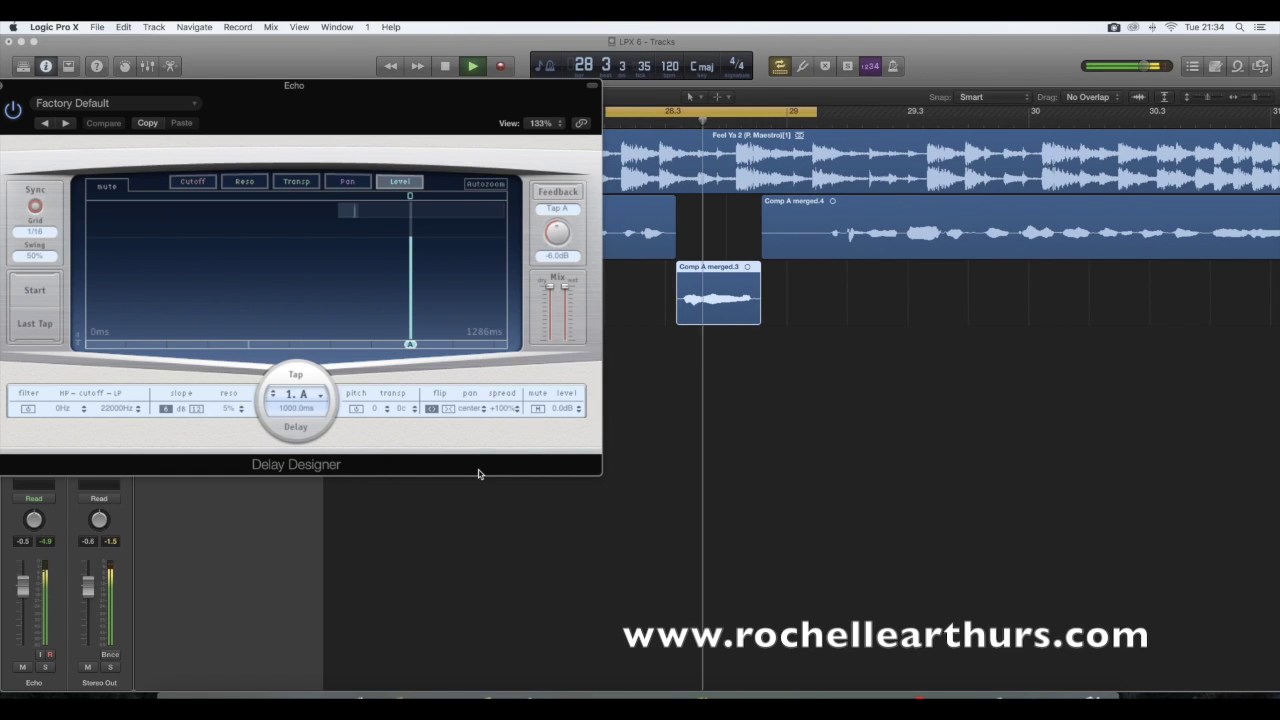
key("space")
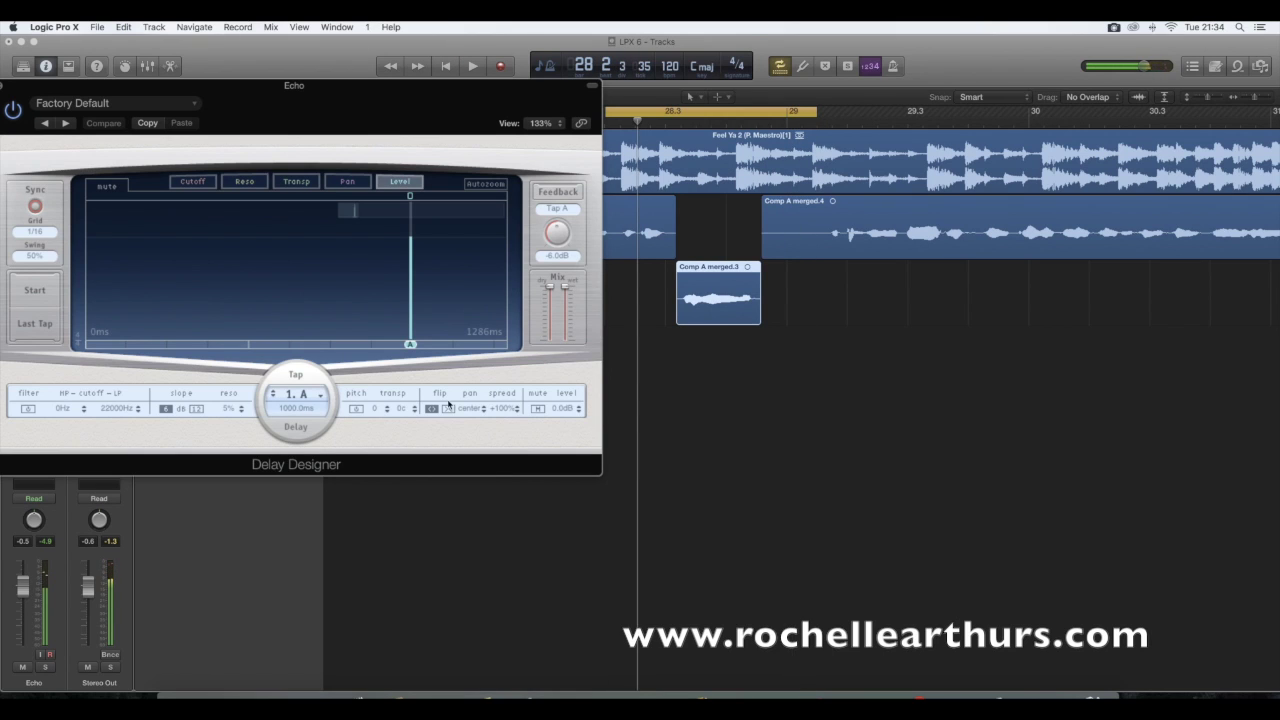
left_click_drag(815, 113, 962, 115)
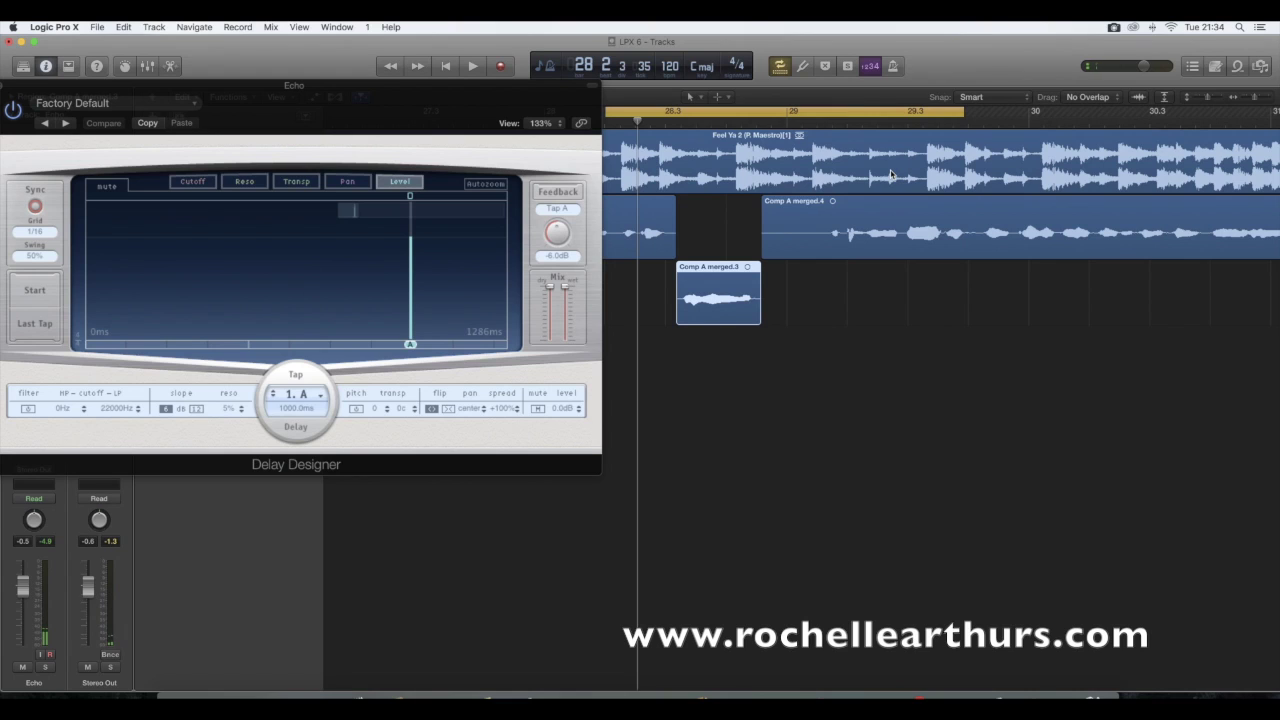
key("space")
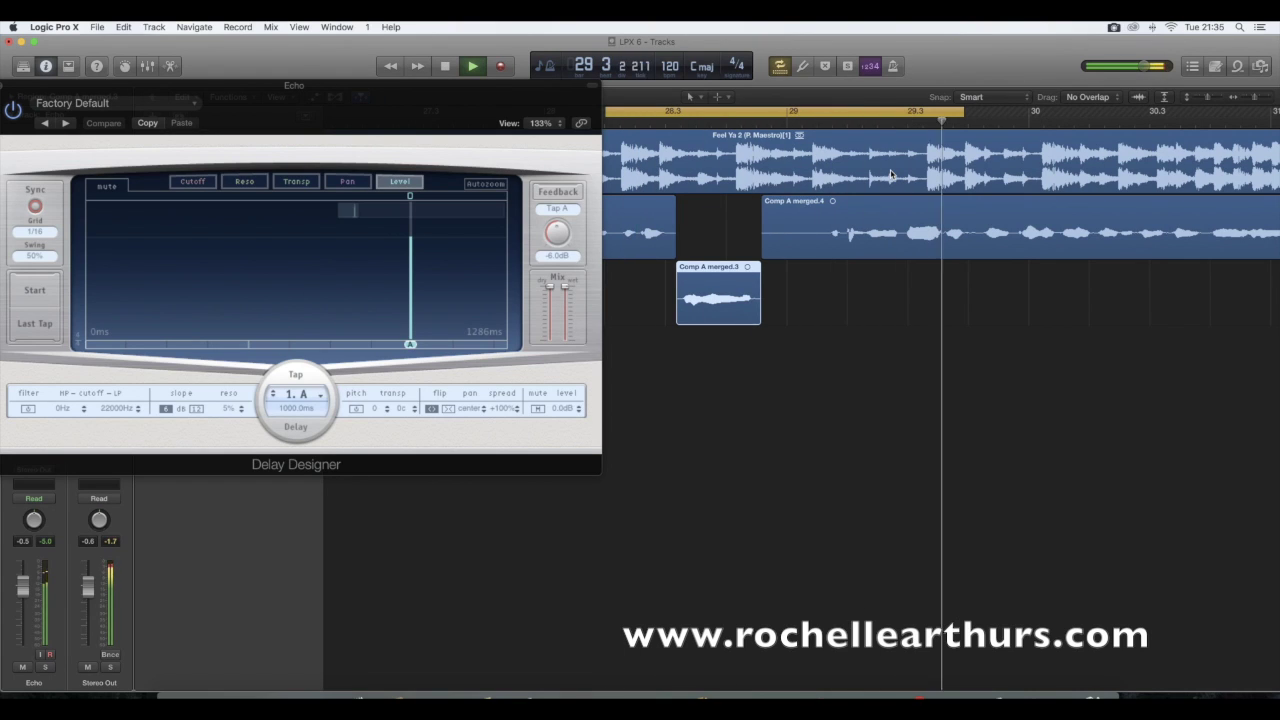
key("space")
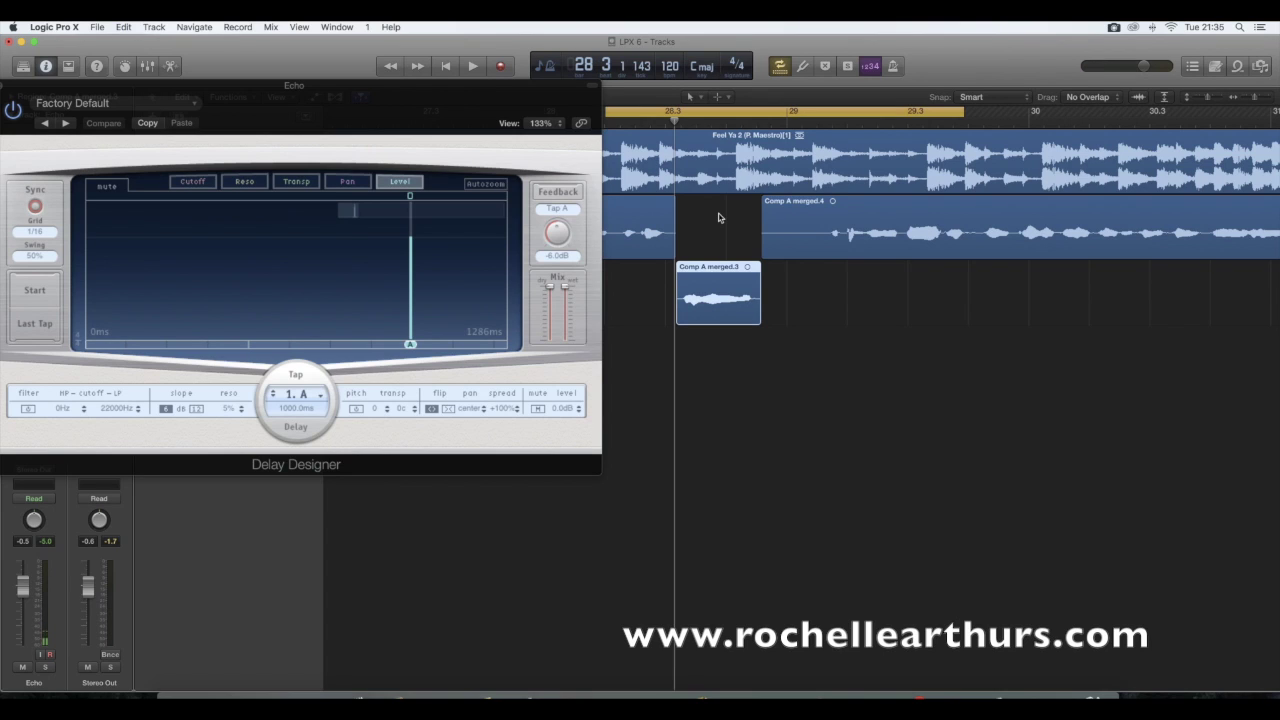
Set Tap A's delay time to 800.0 ms and listen to the result
left_click(296, 412)
mouse_move(296, 412)
left_mouse_down()
mouse_move(295, 428)
mouse_move(293, 416)
left_mouse_up()
double_click(289, 410)
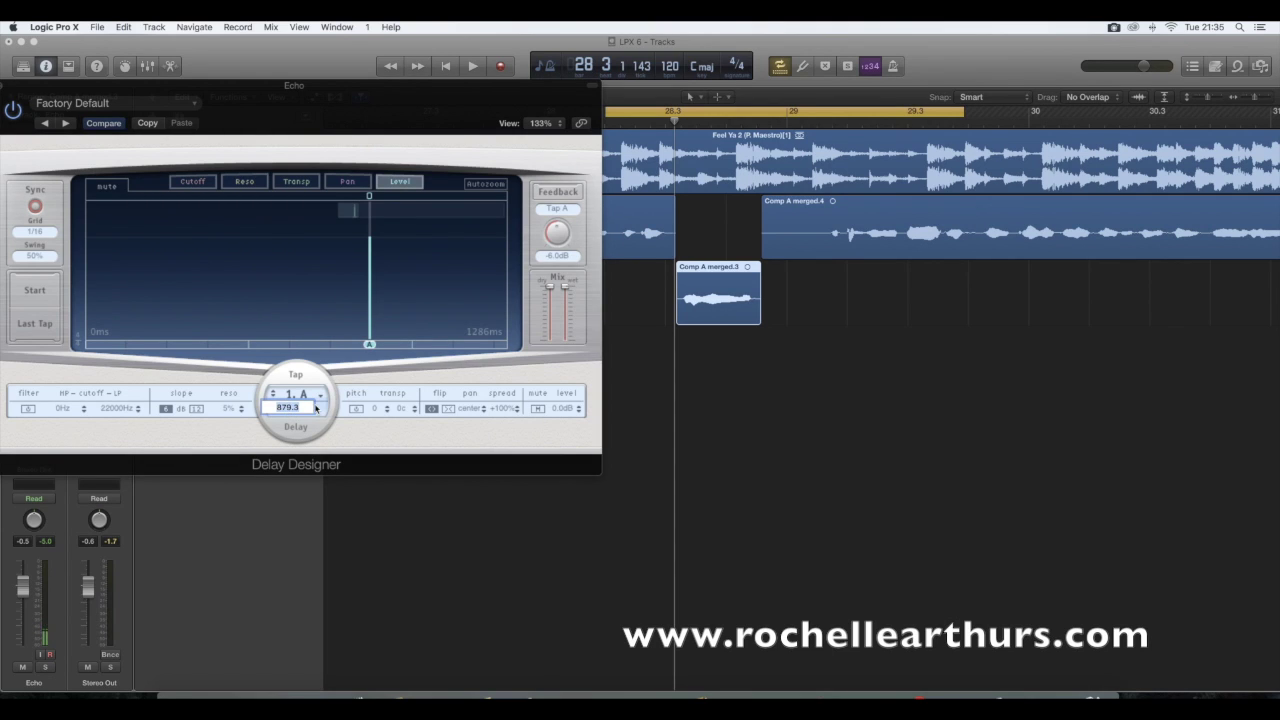
type("800")
key("Return")
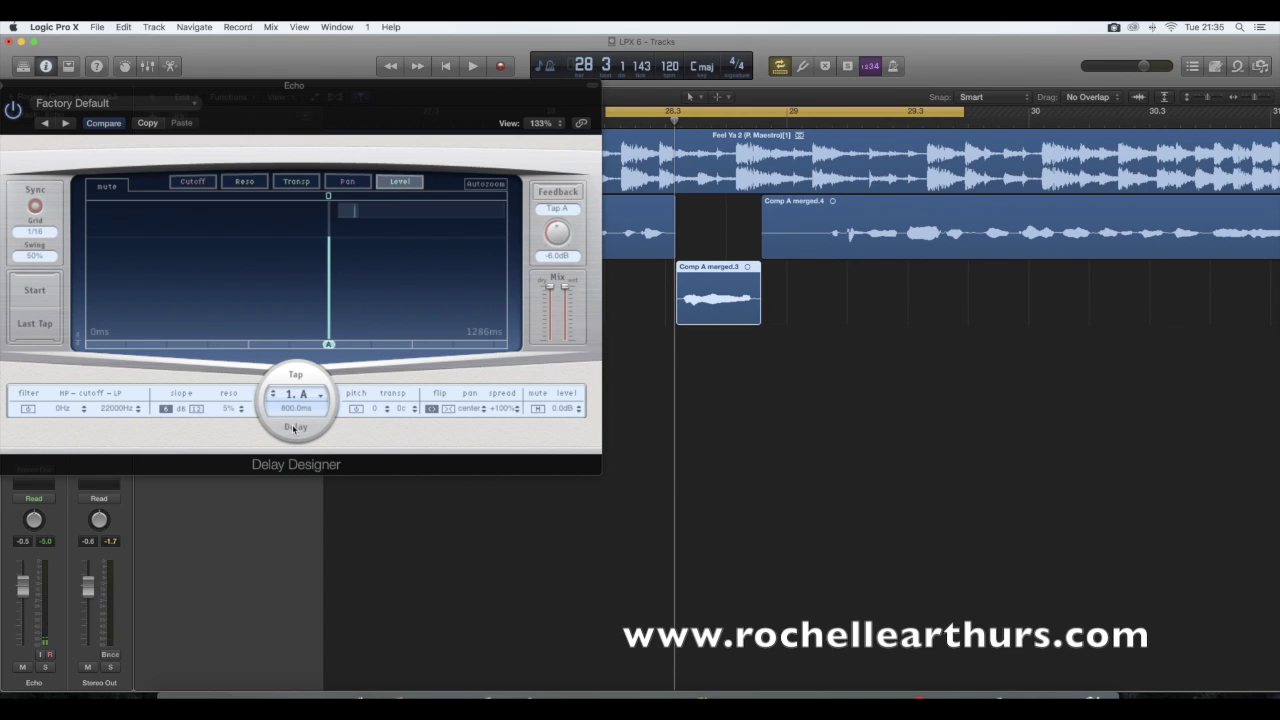
key("space")
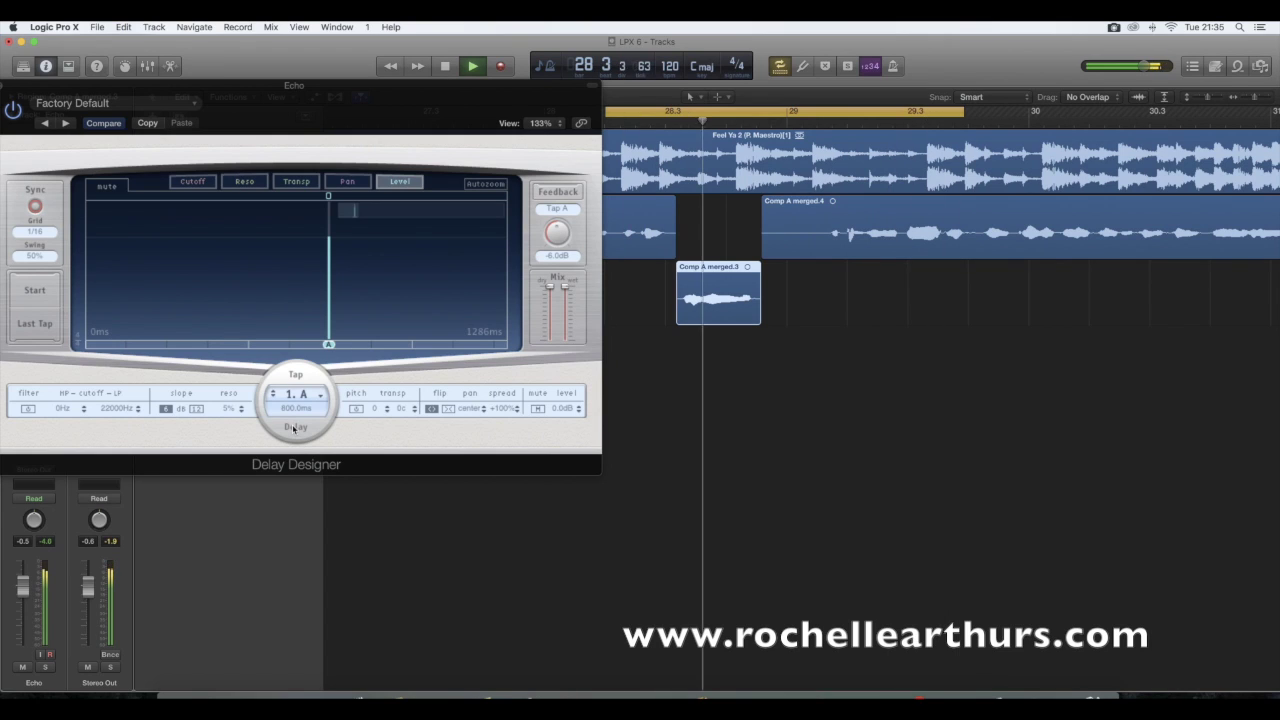
key("space")
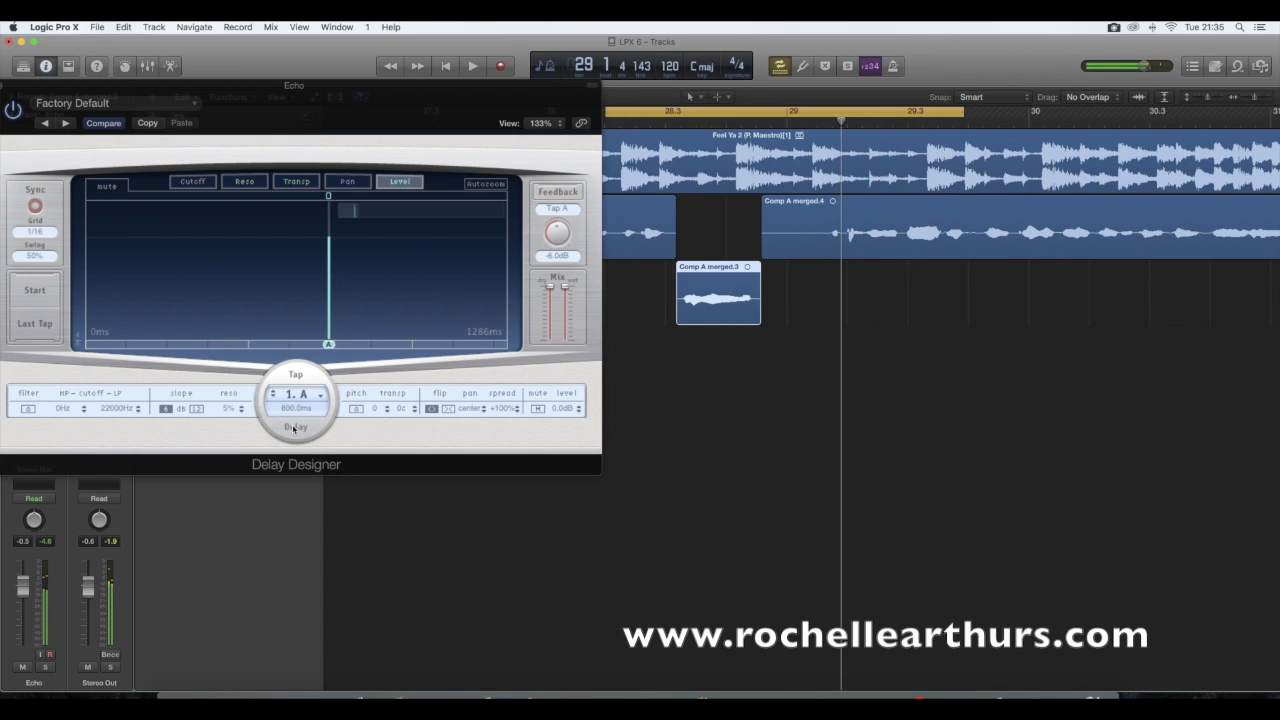
Adjust the delay's dry and wet mix levels, wet to about -2.2 dB, and play back
left_click(549, 288)
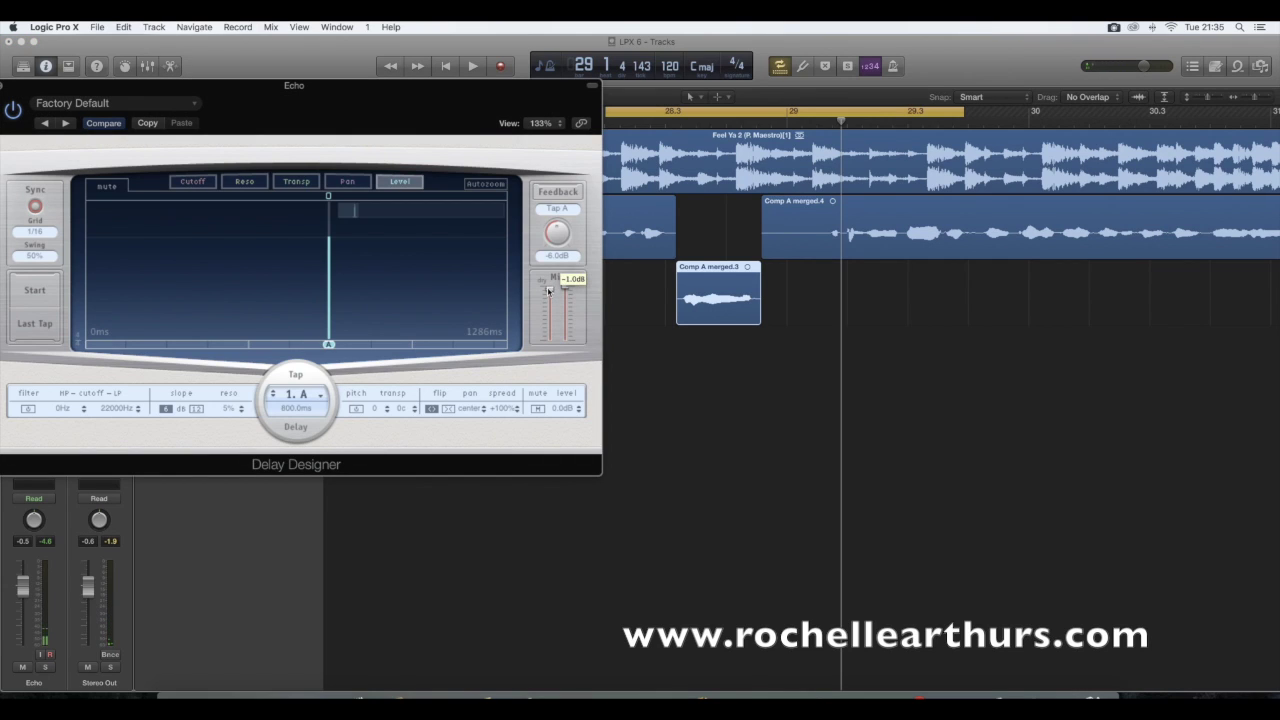
left_click(565, 292)
left_click(564, 293)
key("space")
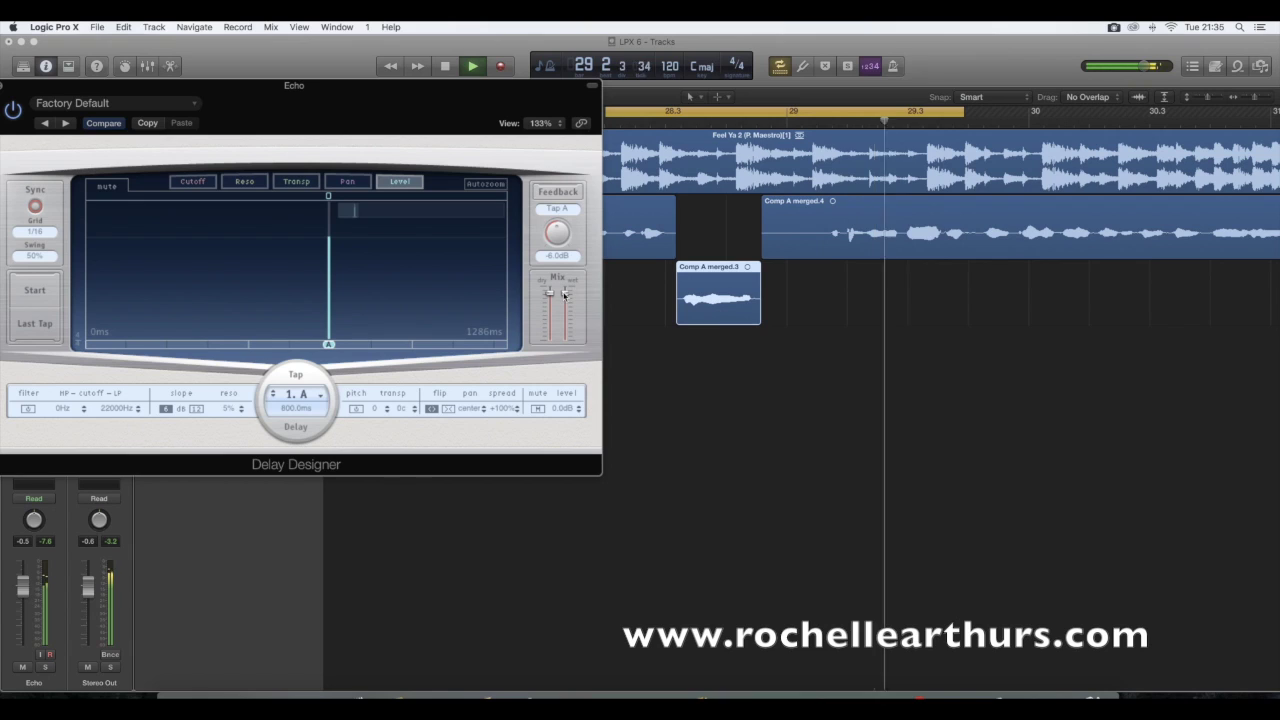
key("space")
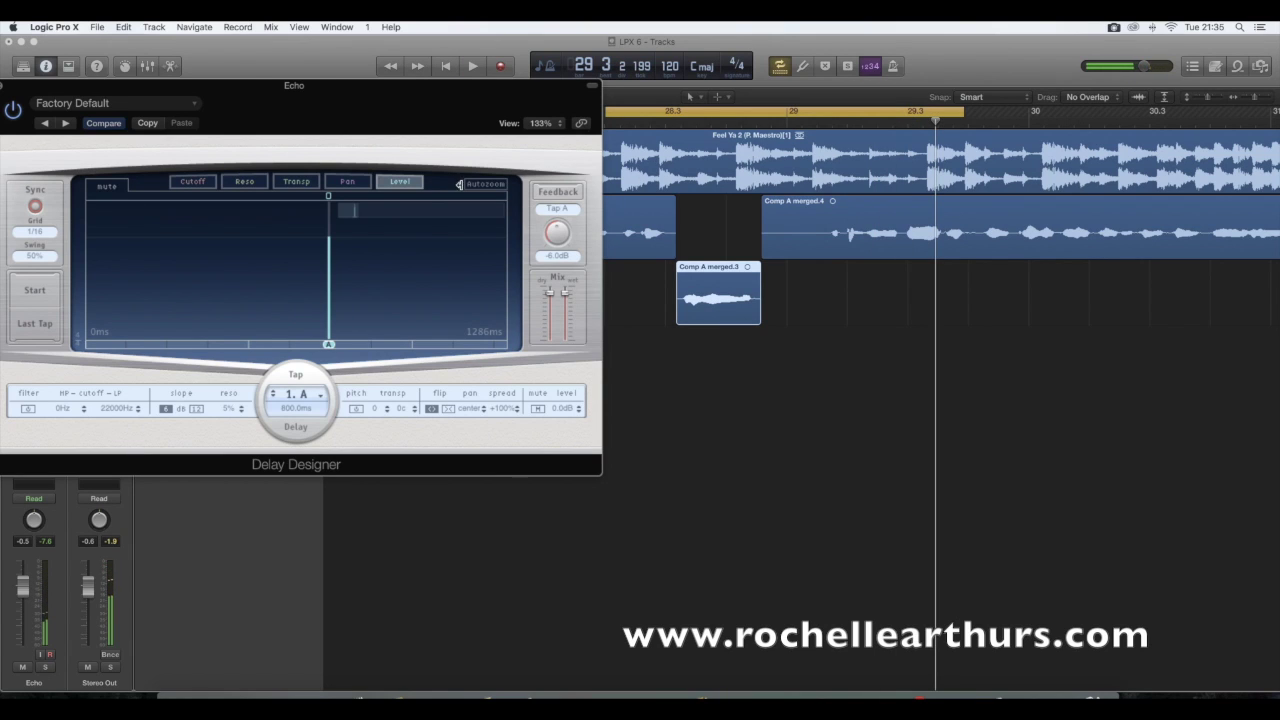
Show the tap pan settings and set Delay Designer's Feedback to 0.0 dB
left_click(348, 187)
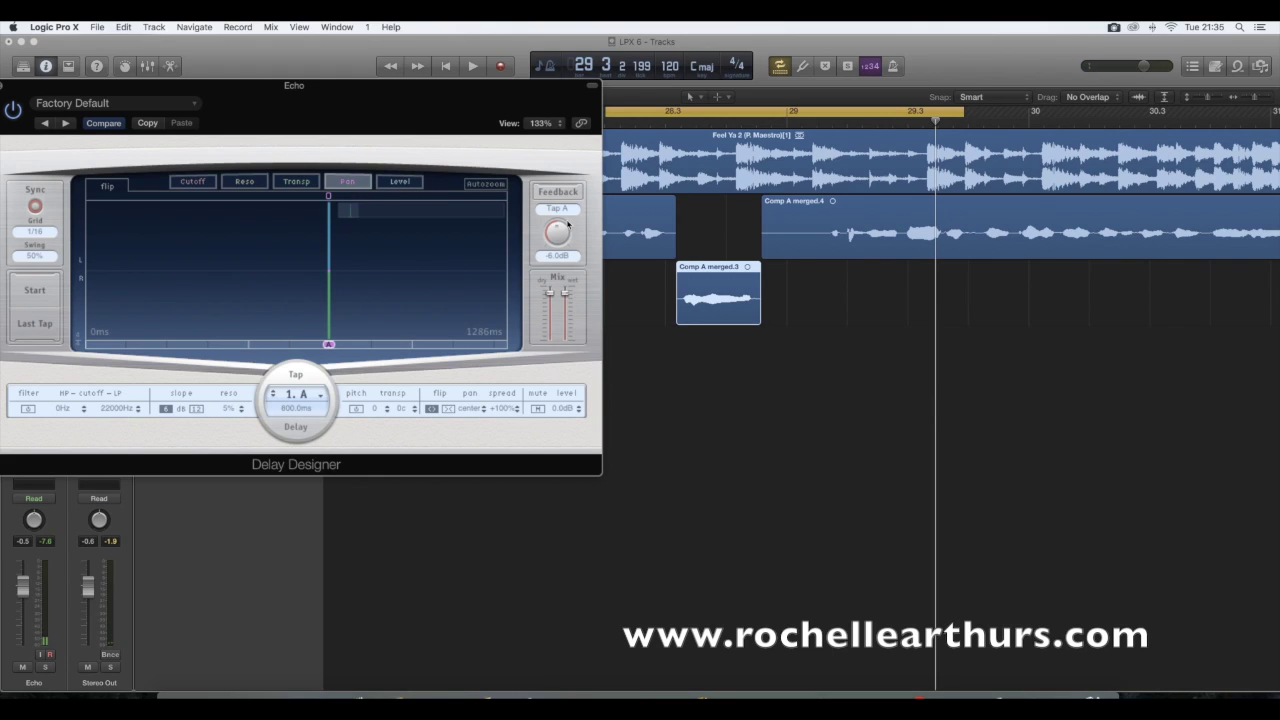
mouse_move(561, 224)
left_mouse_down()
mouse_move(548, 266)
mouse_move(562, 212)
left_mouse_up()
double_click(550, 257)
type("0")
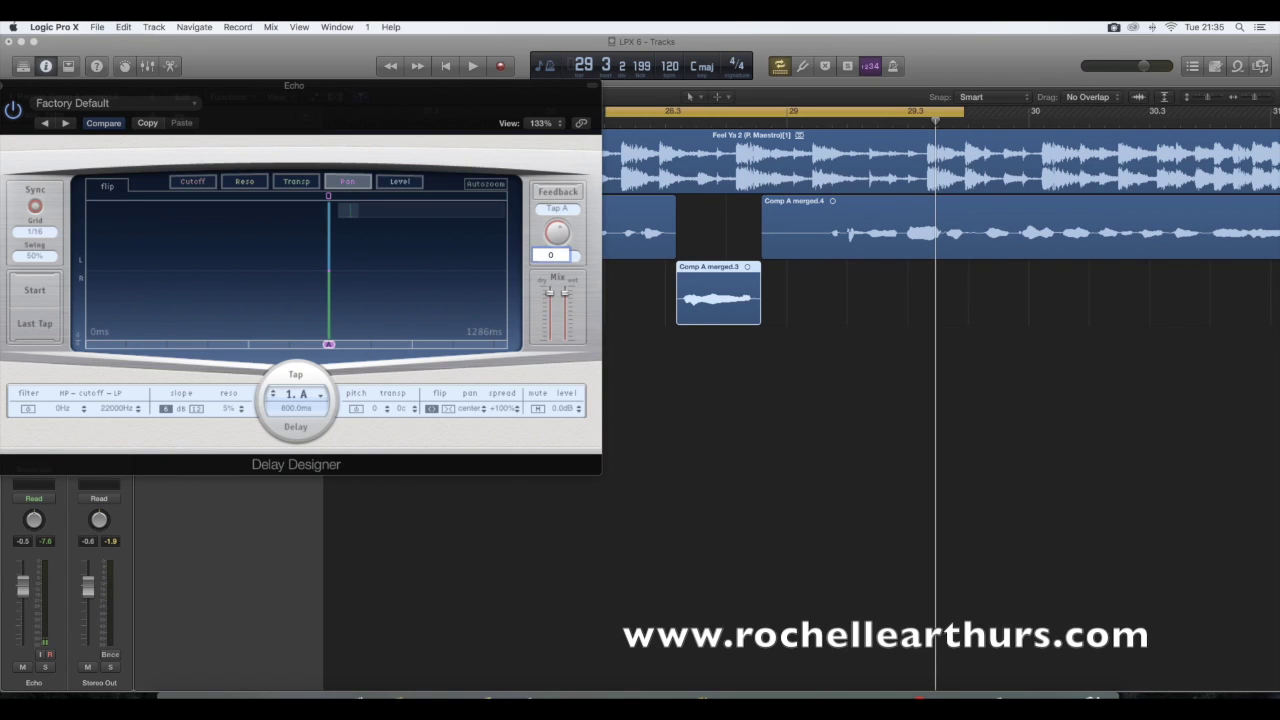
key("Return")
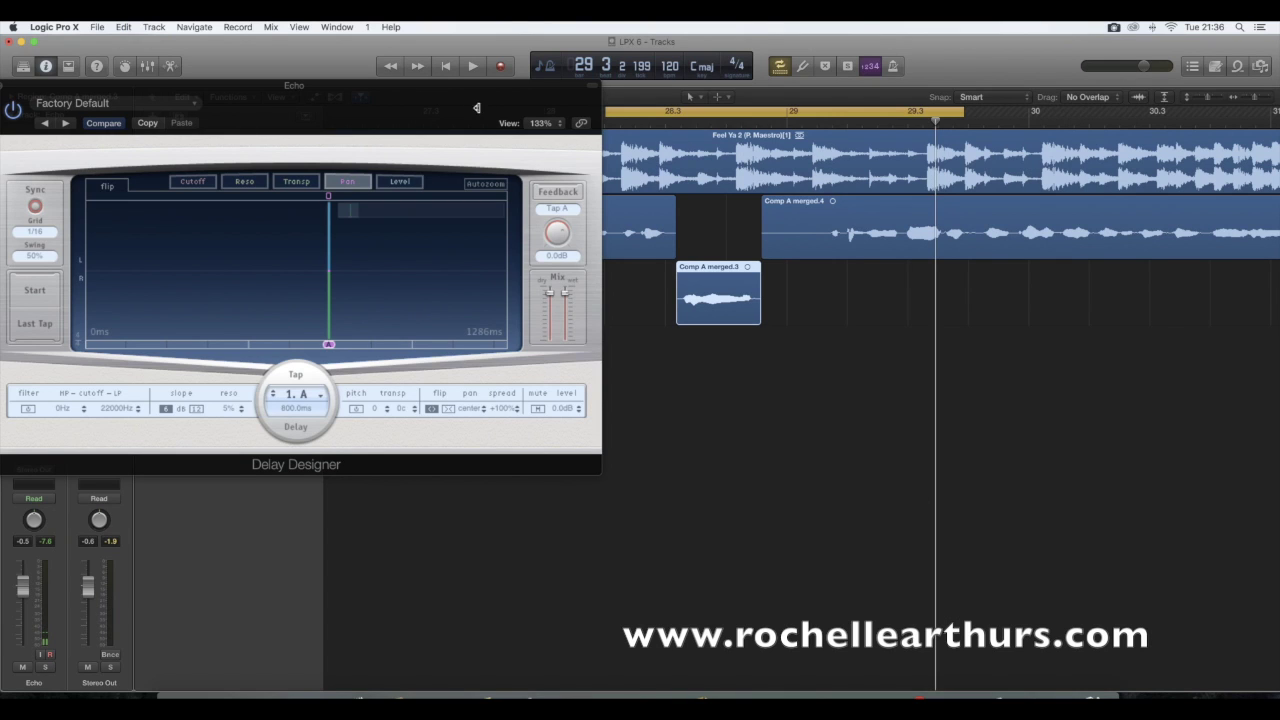
Move the Delay Designer window lower and widen the cycle range to end past bar 30
left_click_drag(448, 88, 512, 417)
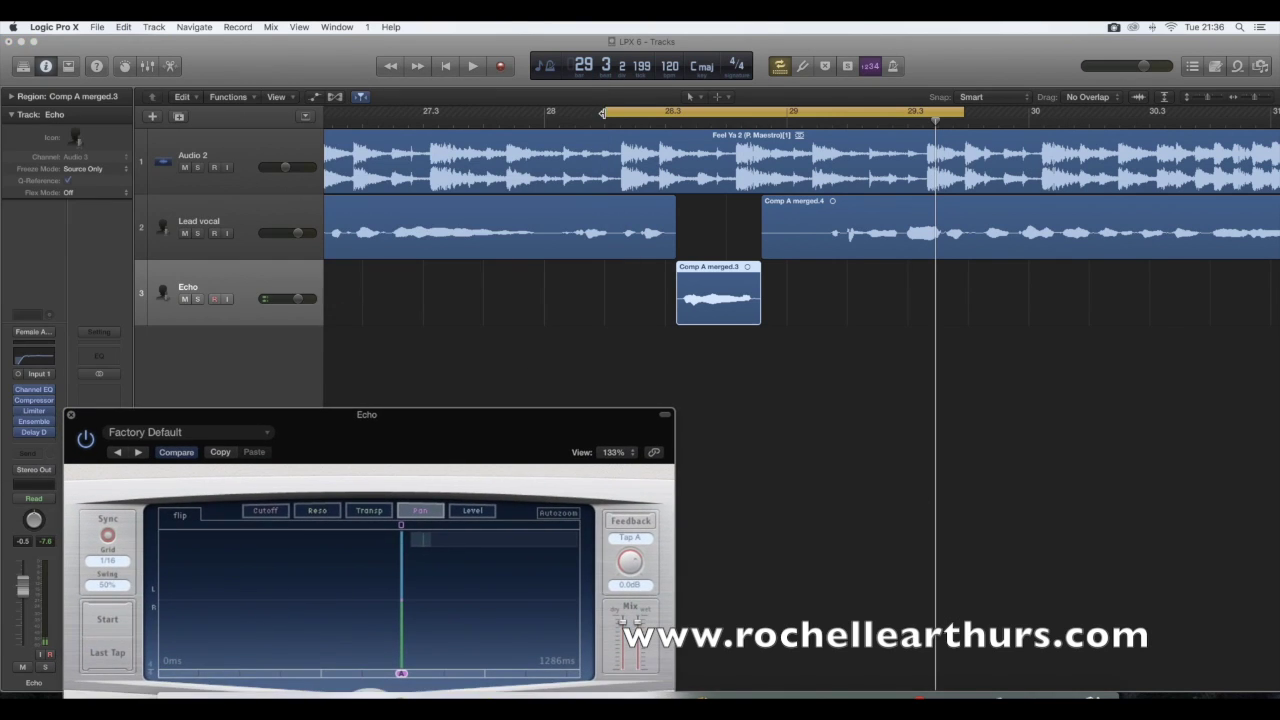
left_click_drag(602, 113, 422, 113)
left_click_drag(1007, 113, 1152, 116)
Play the cycle range, stop it, and move the delay plug-in window out of the way
key("space")
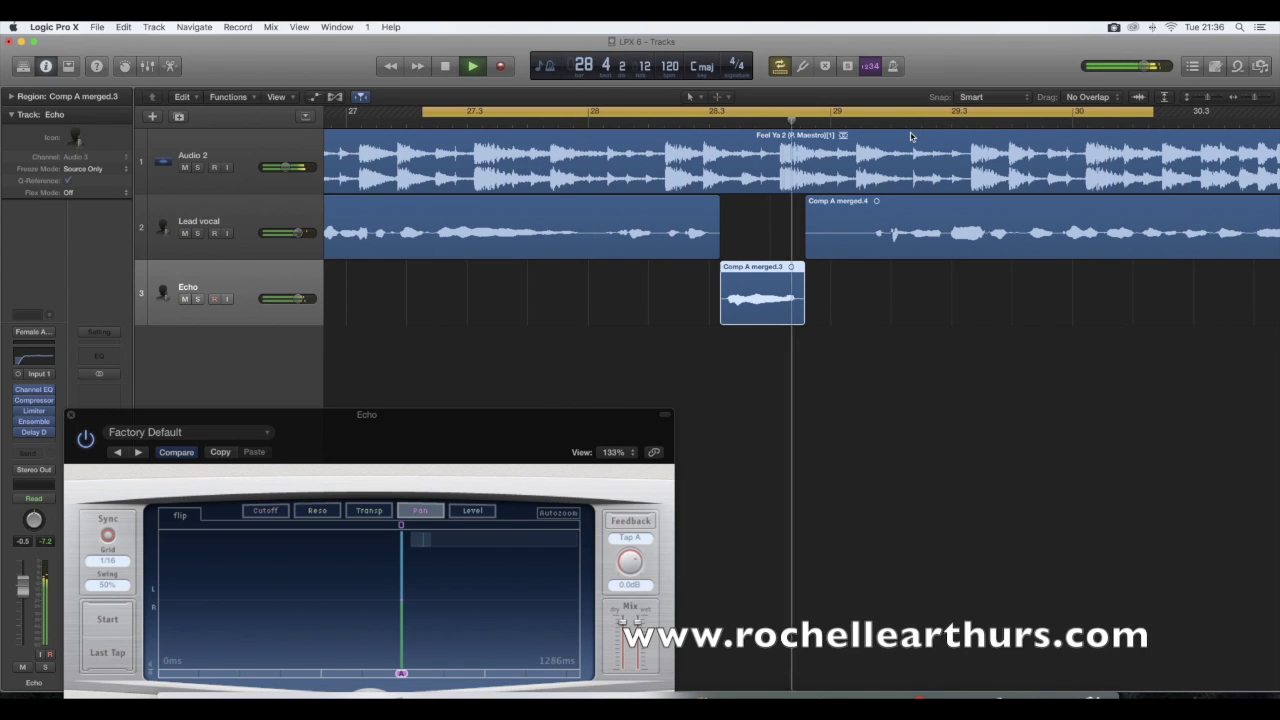
key("space")
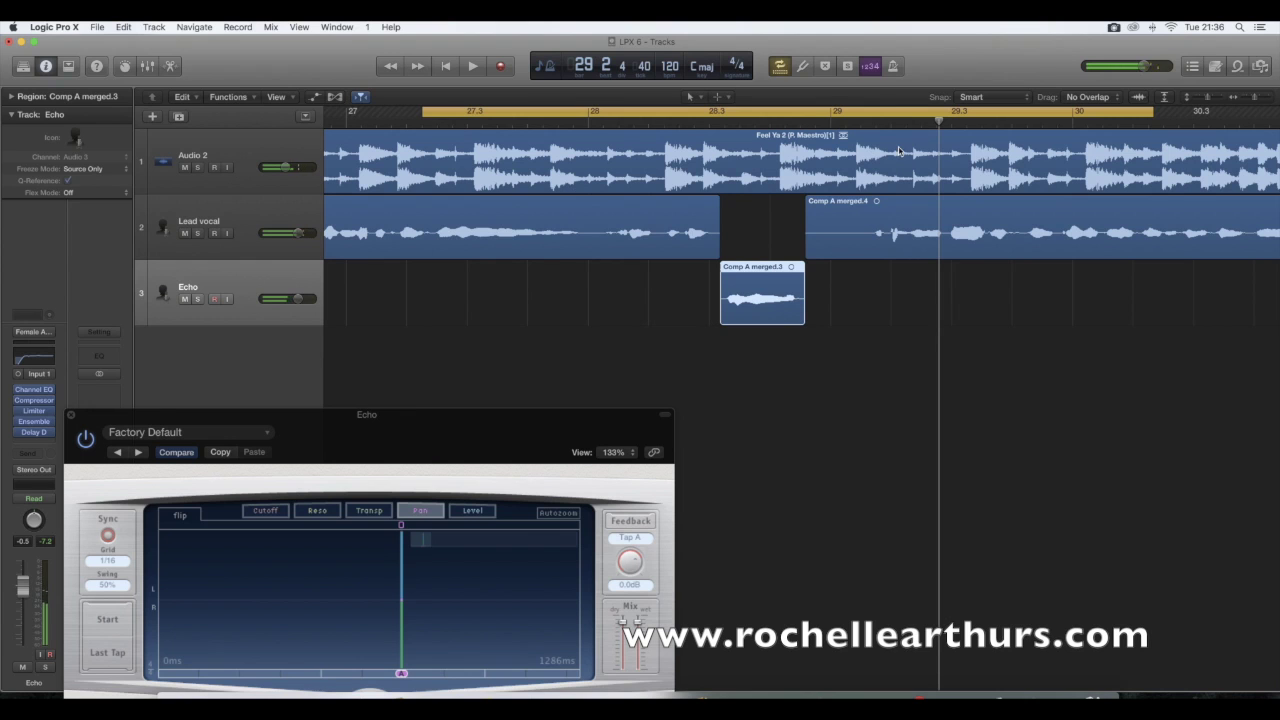
left_click_drag(500, 428, 717, 363)
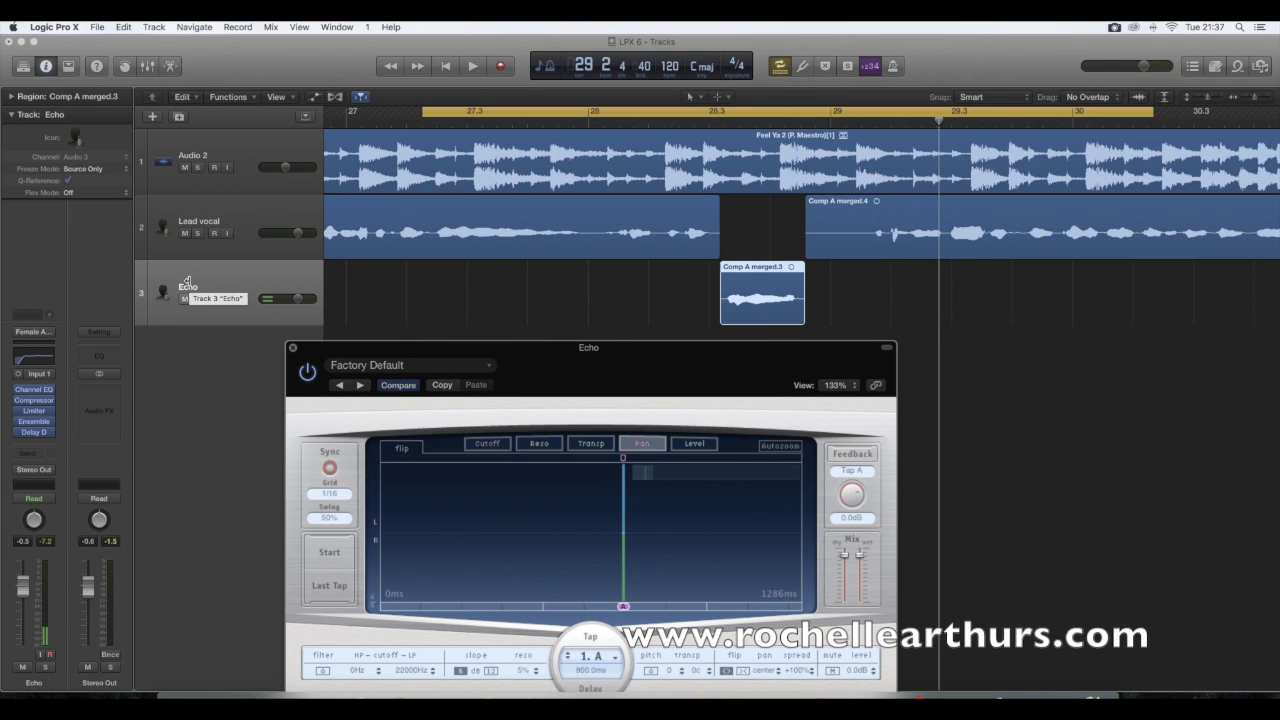
Insert a stereo Echo plug-in on the Echo track and lower its Wet from 78% to 11% while playing
left_click(31, 441)
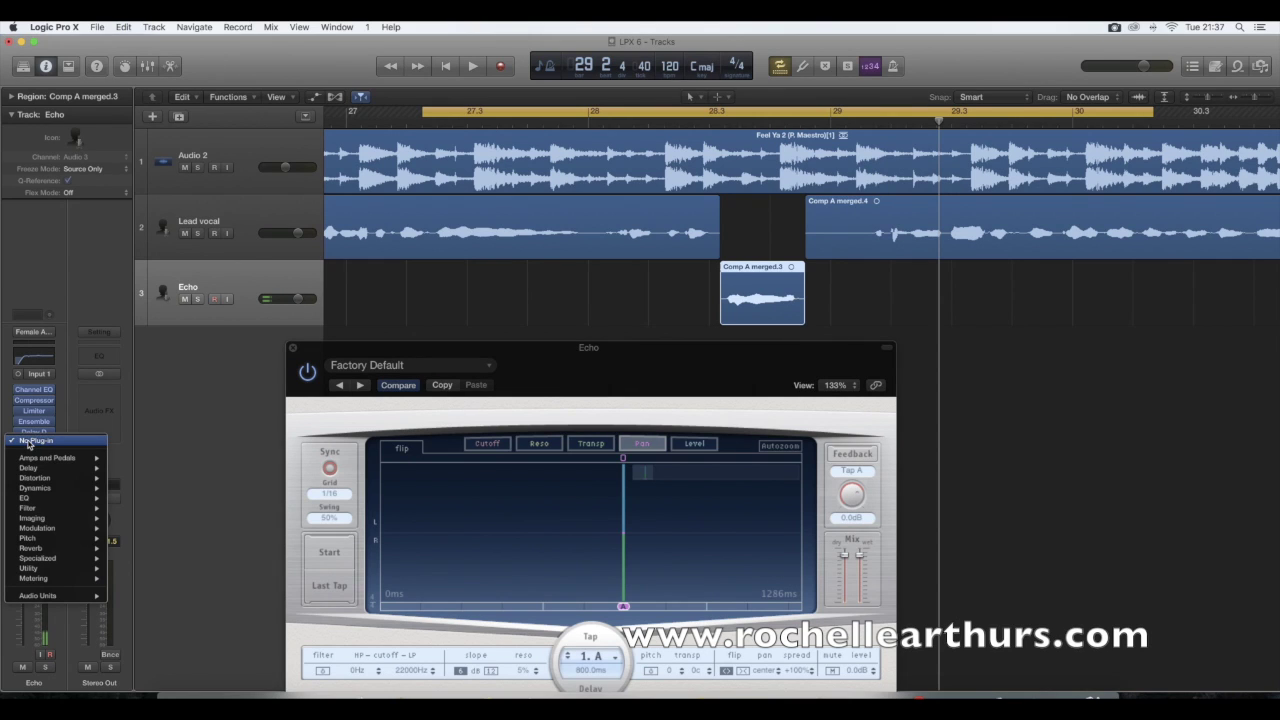
mouse_move(33, 469)
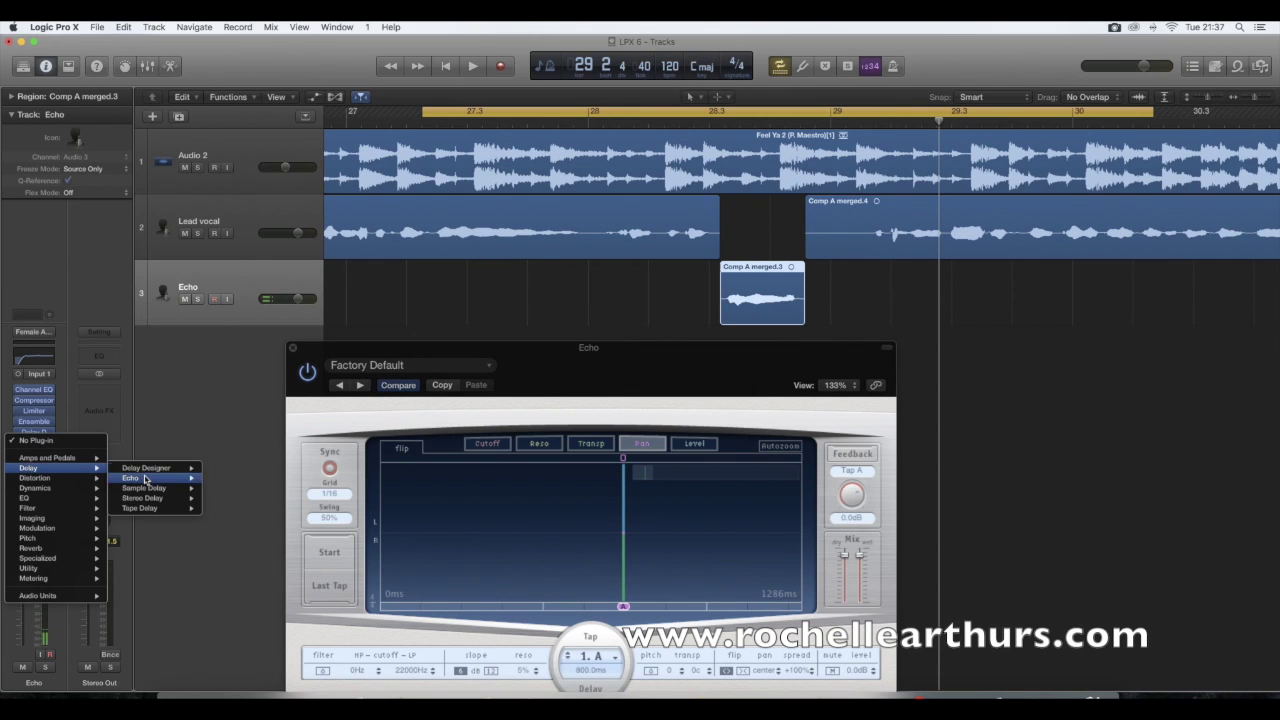
mouse_move(147, 479)
left_click(224, 479)
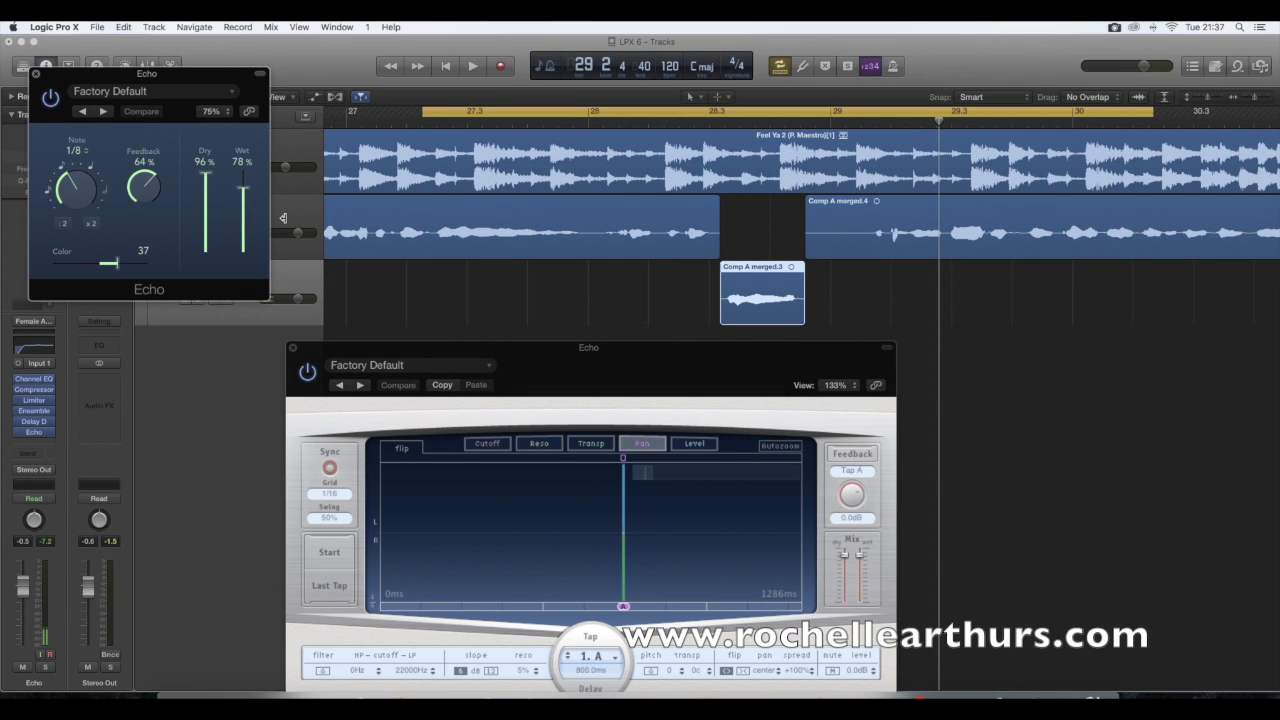
key("space")
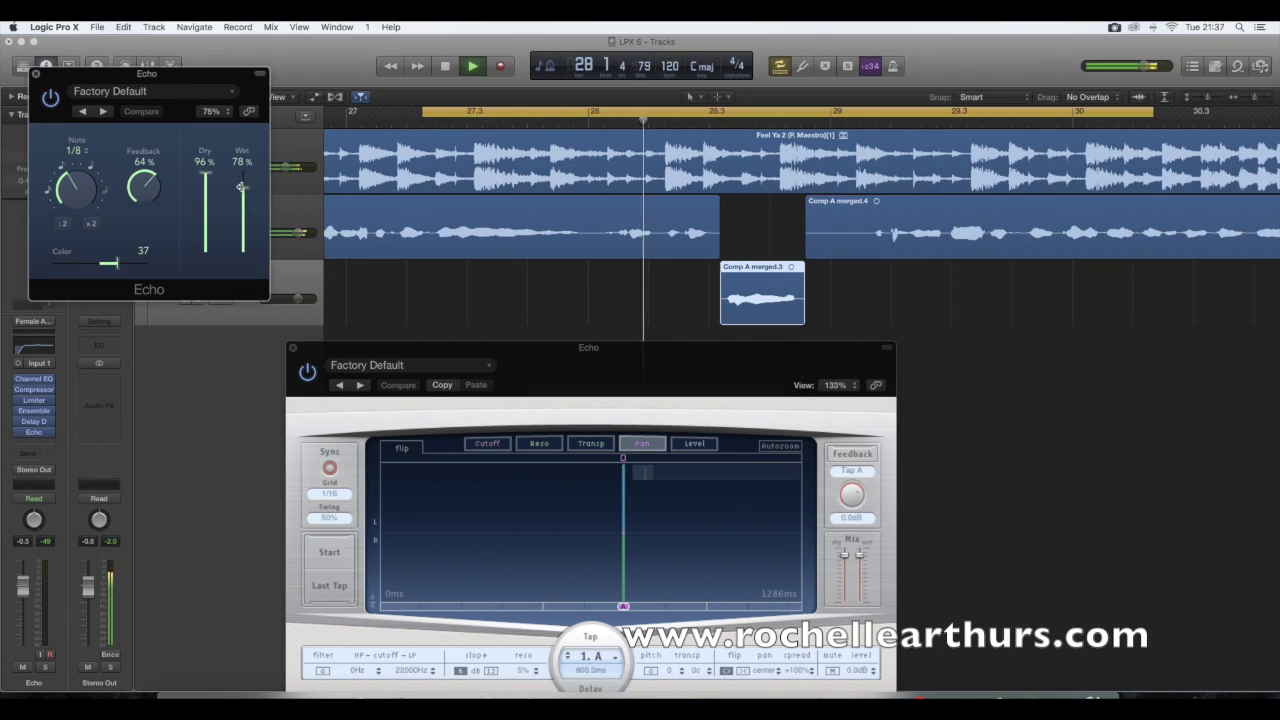
left_click_drag(241, 187, 241, 242)
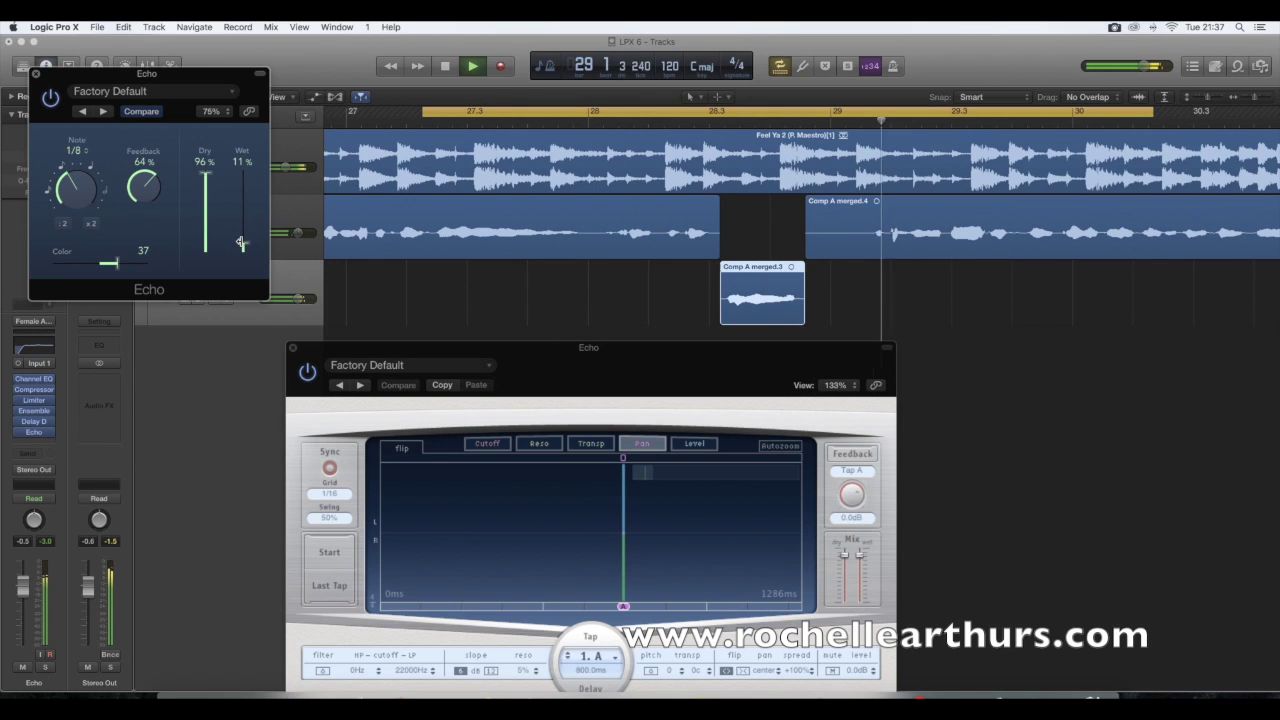
key("space")
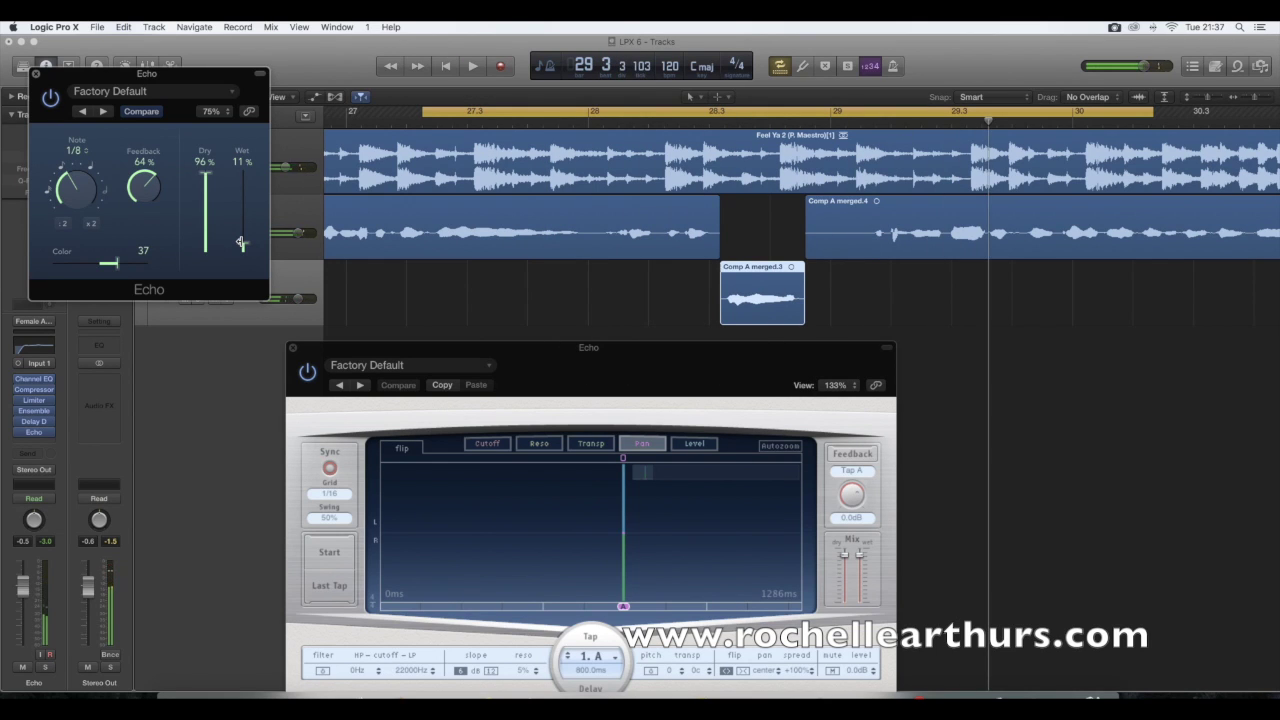
Close the small Echo plug-in window
left_click(36, 75)
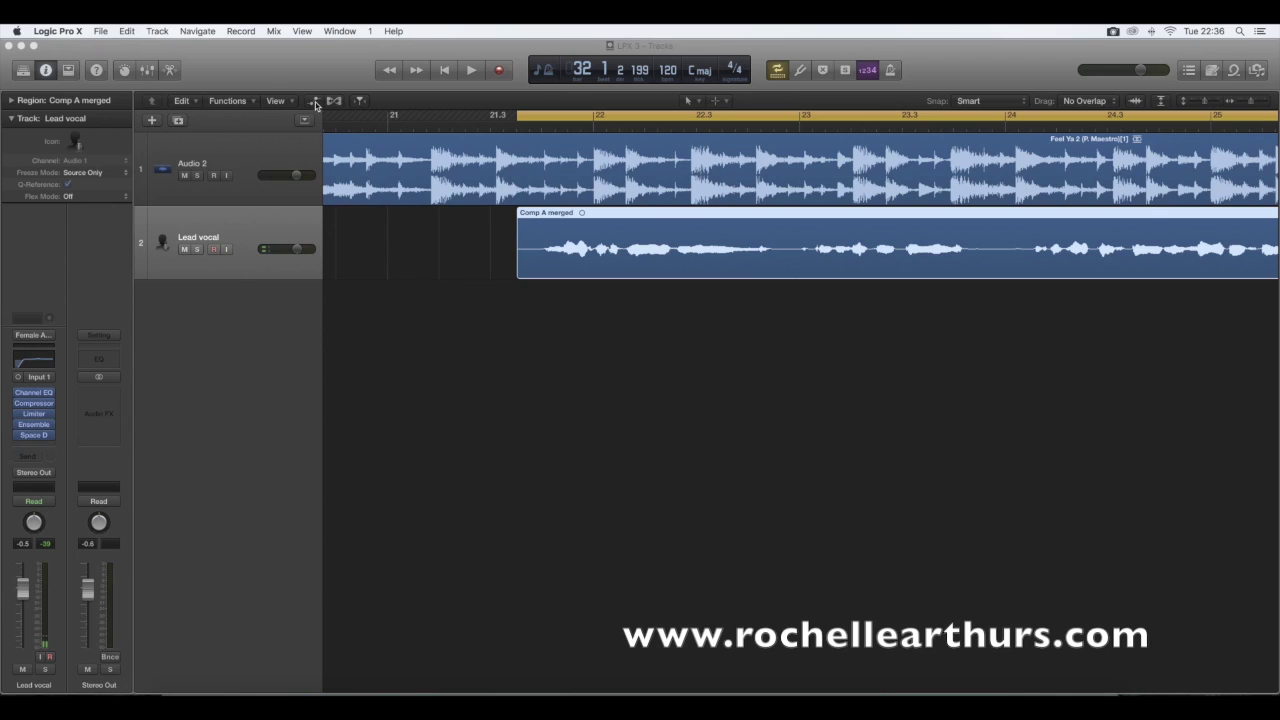
Show track automation and mute the Audio 2 track
left_click(315, 103)
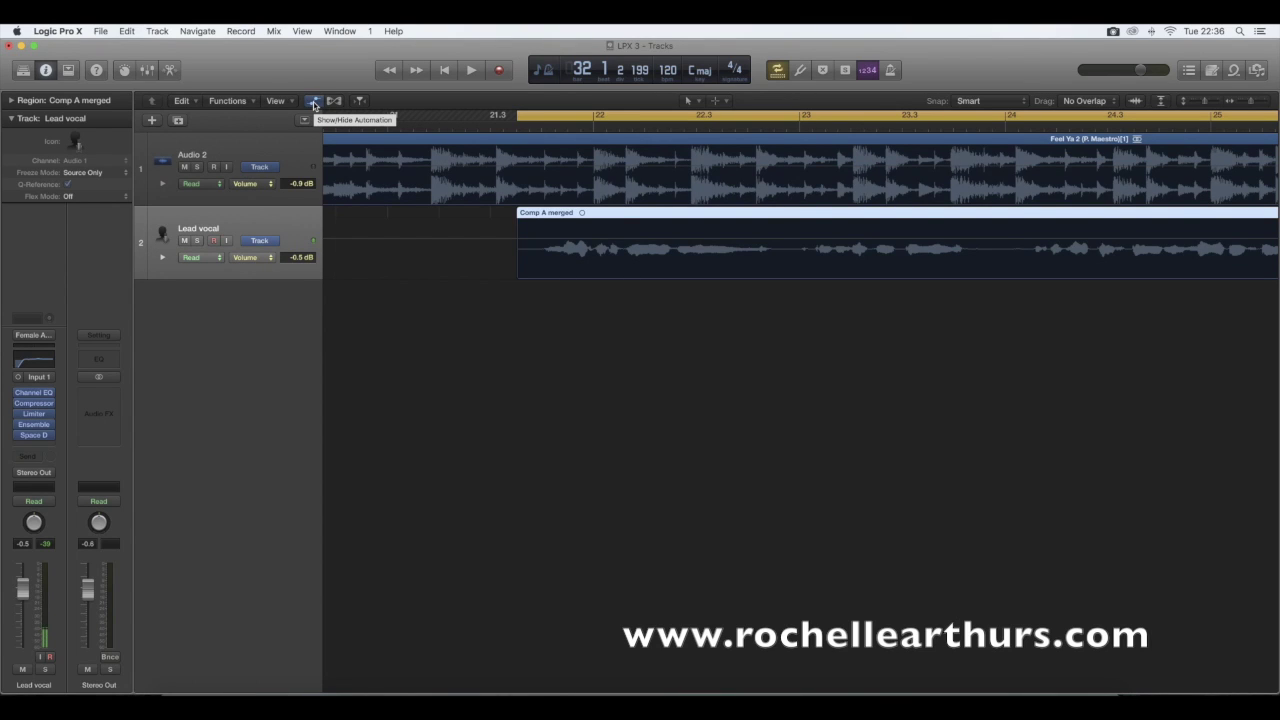
left_click(315, 103)
left_click(315, 103)
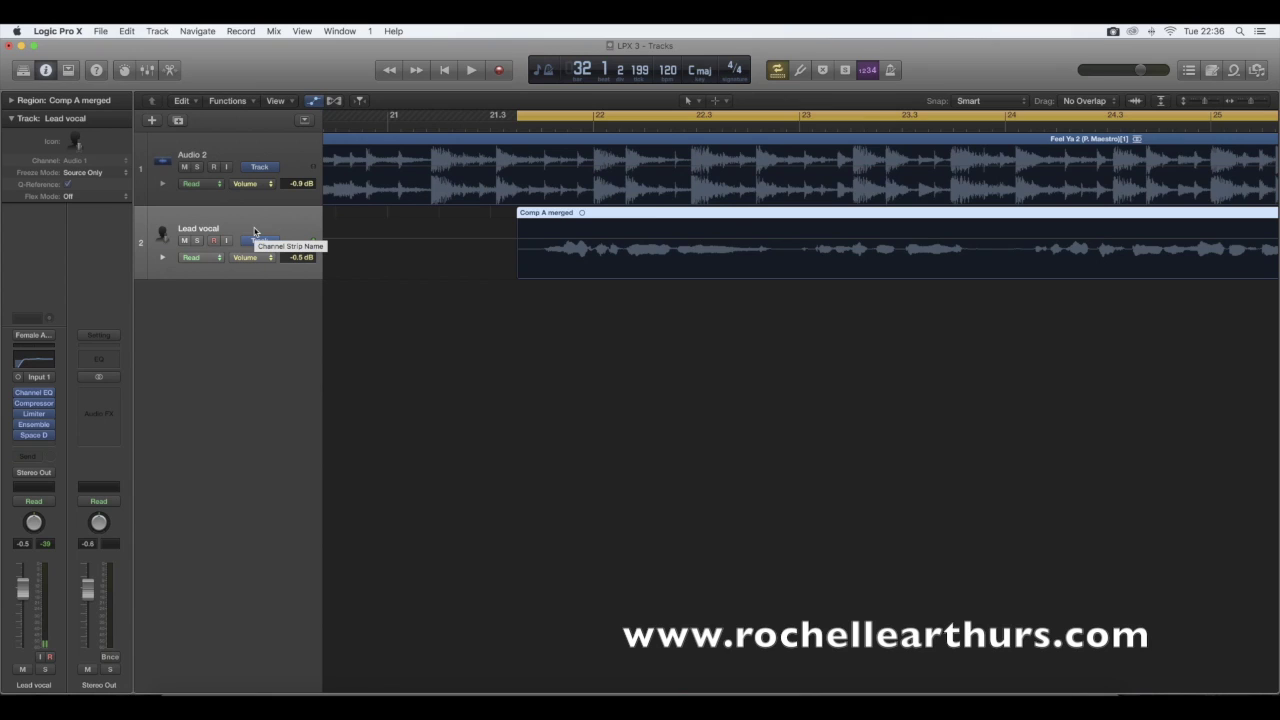
left_click(185, 168)
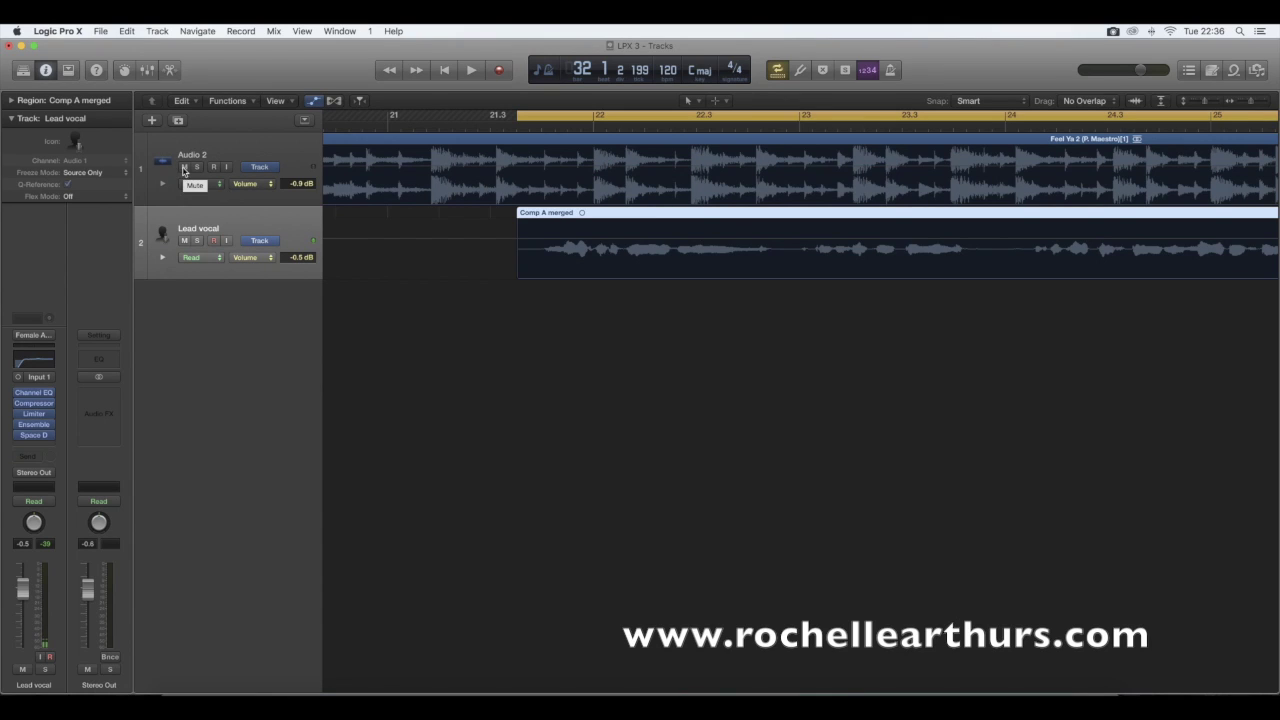
Switch the Lead vocal track's automation mode from Read to Touch
left_click(219, 262)
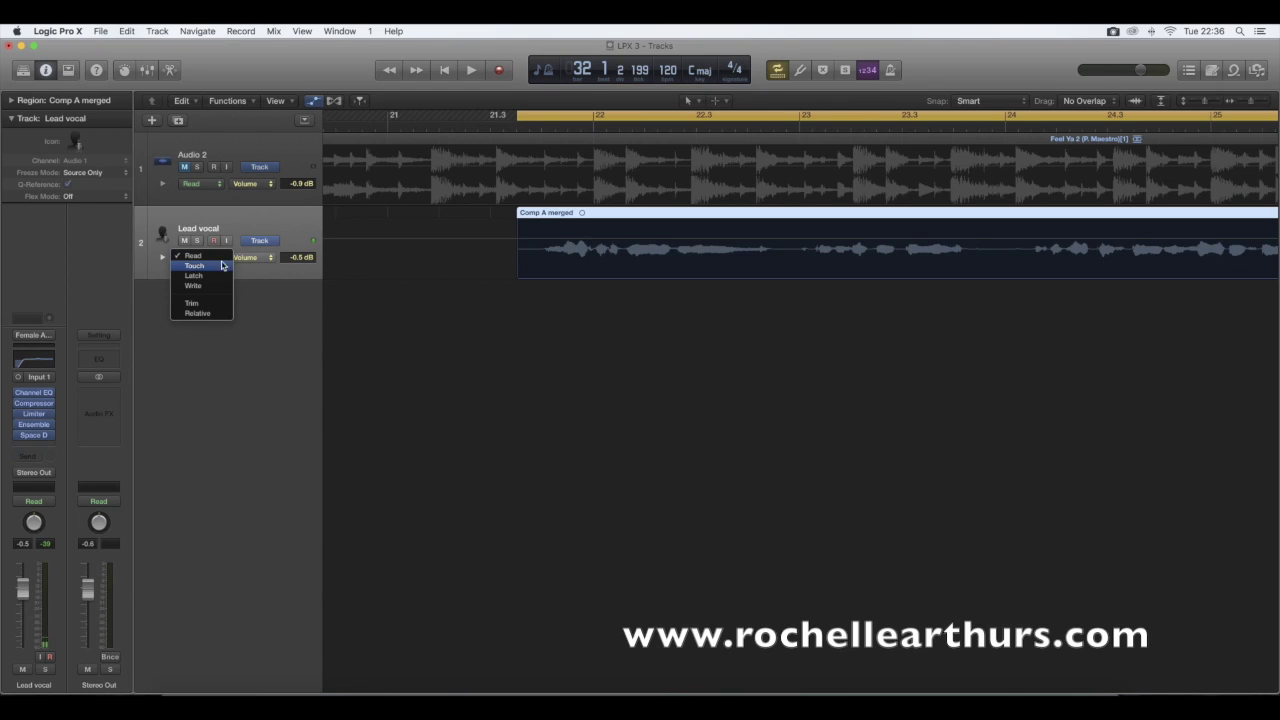
left_click(222, 265)
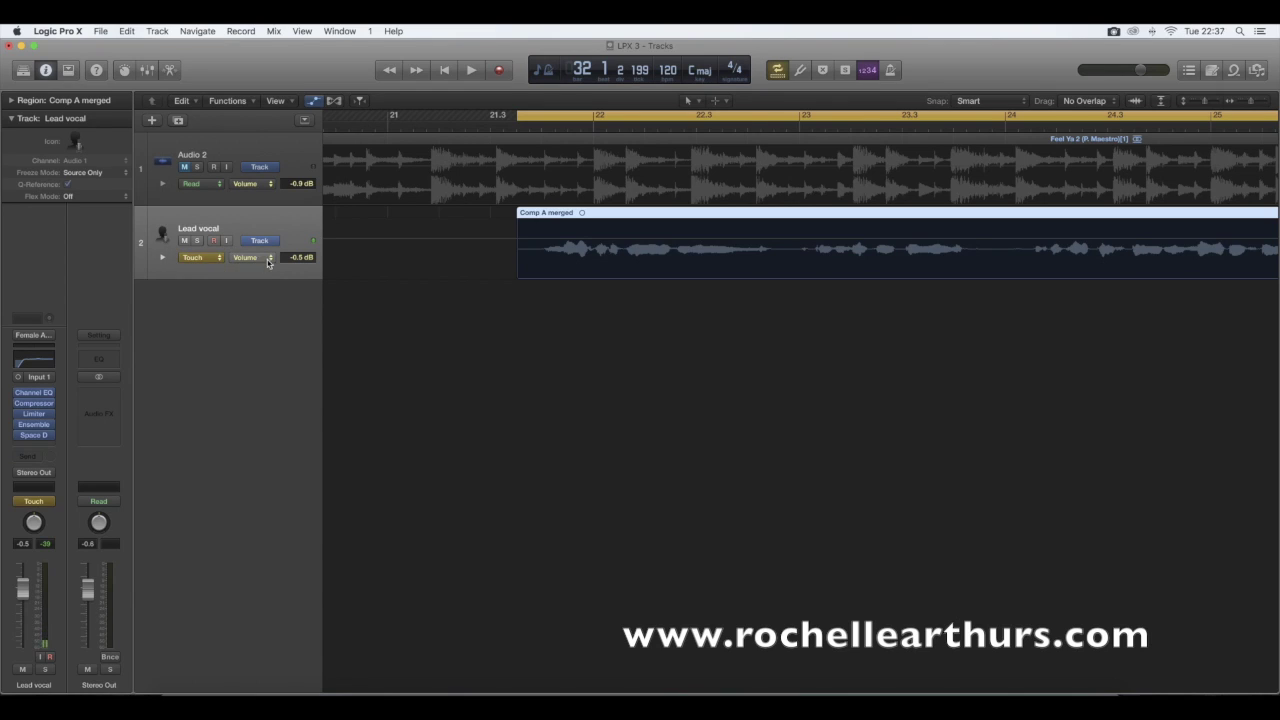
left_click(268, 262)
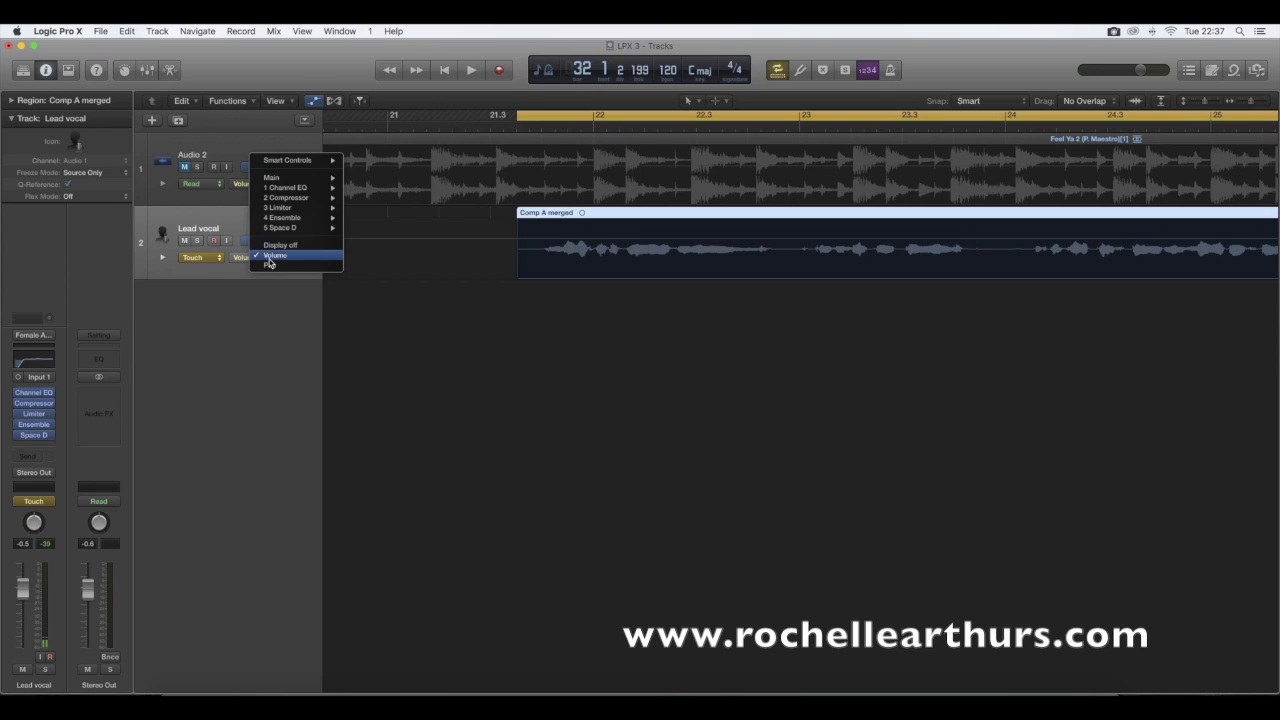
Target the Lead vocal automation at 5 Space D > Reverb Output, reading -22.0 dB
mouse_move(283, 228)
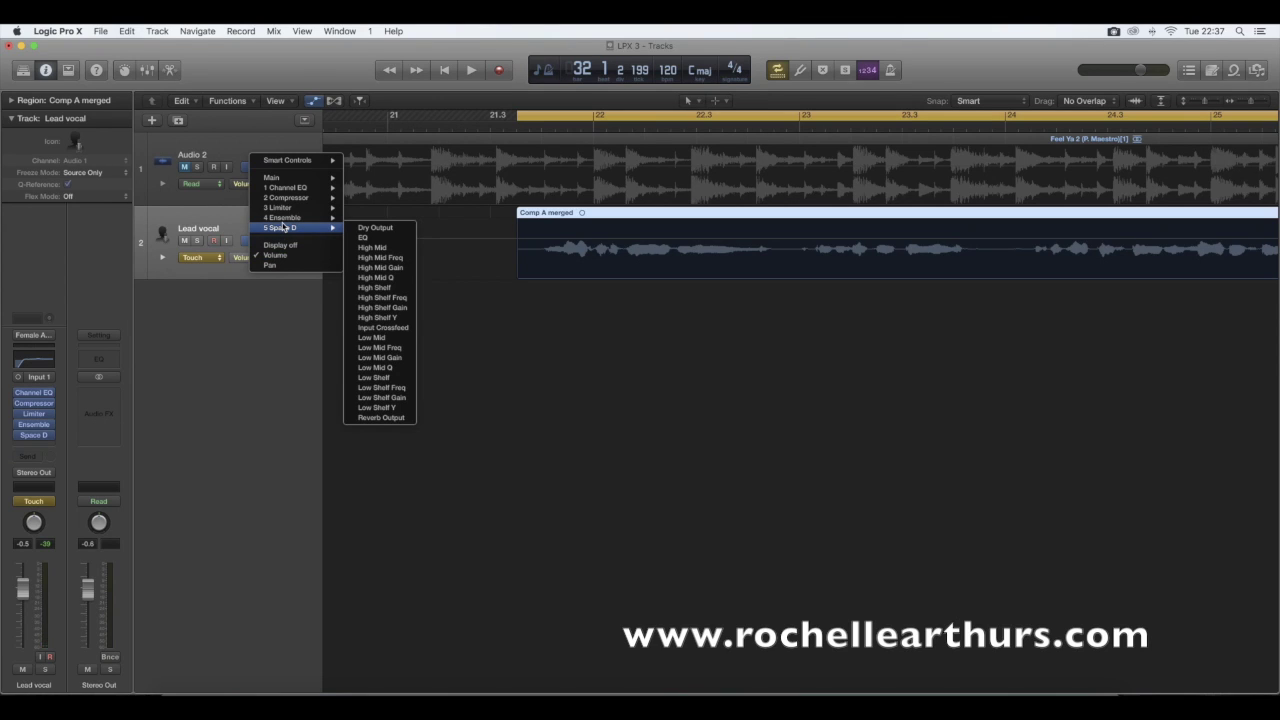
left_click(393, 421)
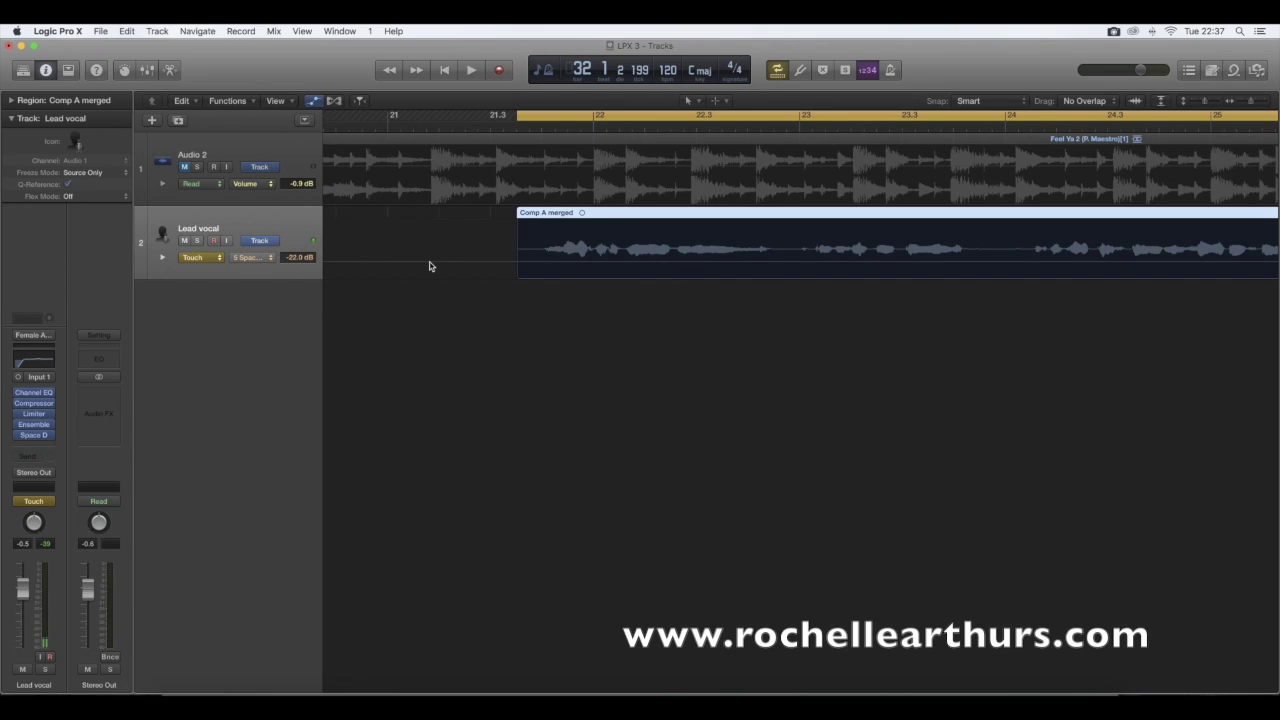
scroll(443, 274, "right", 5)
scroll(445, 277, "right", 2)
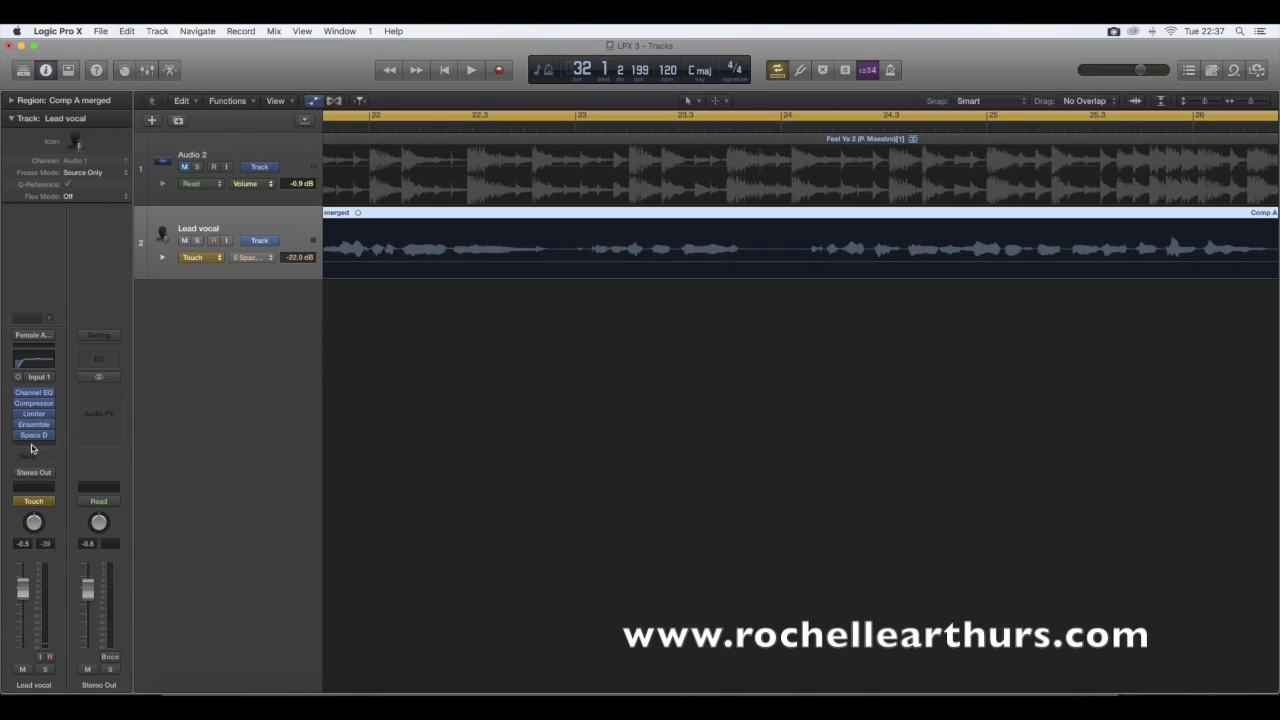
mouse_move(33, 439)
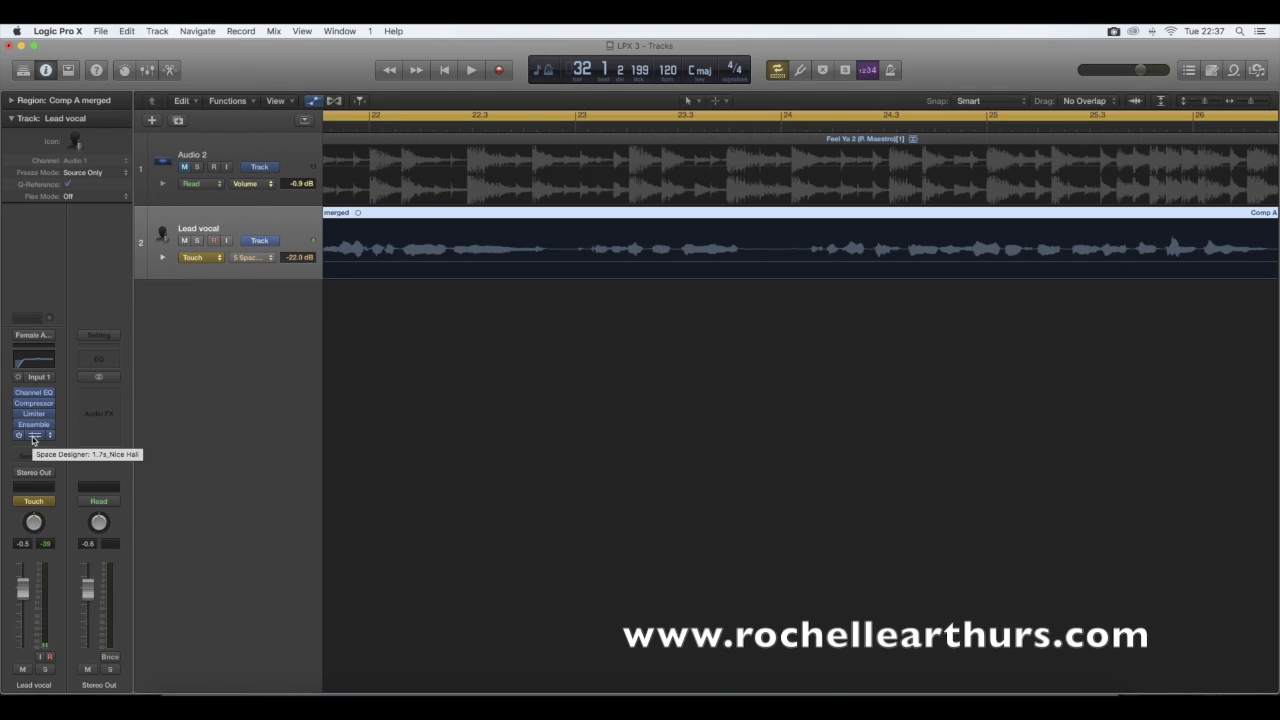
Open Space Designer and ride its reverb output during playback, writing ramps up to about -6.2 dB
left_click(33, 438)
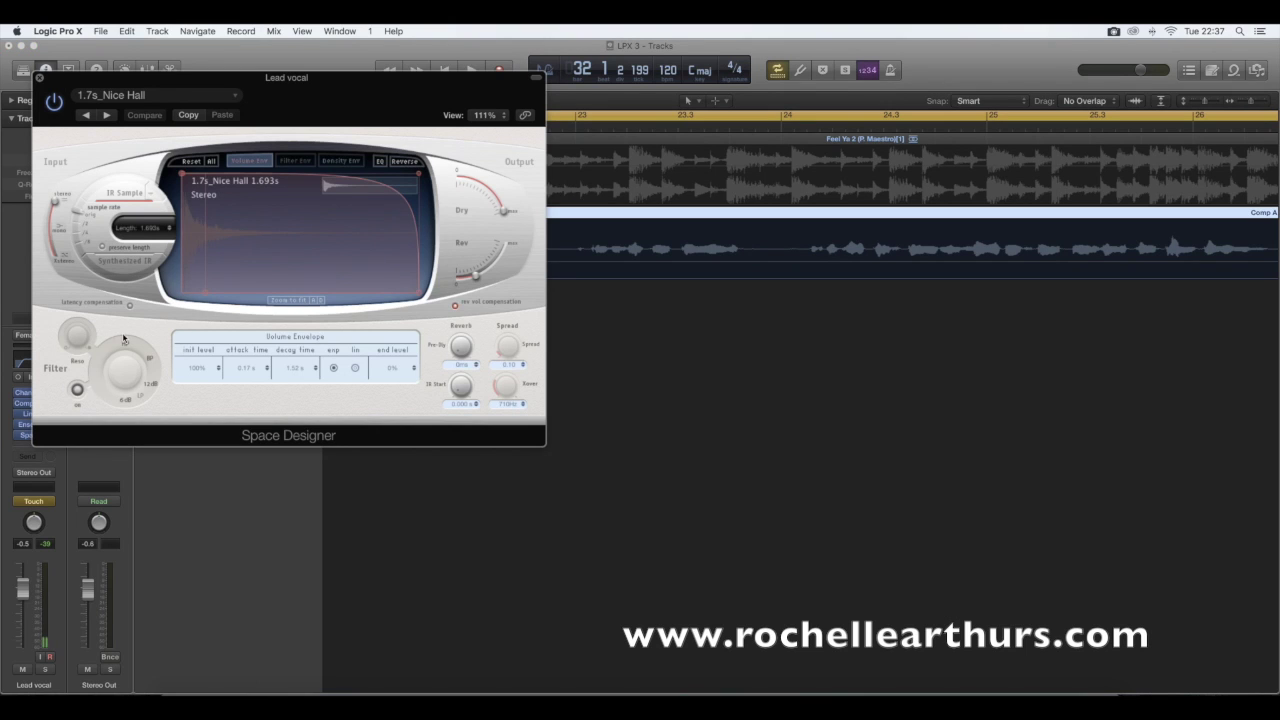
left_click_drag(299, 80, 373, 299)
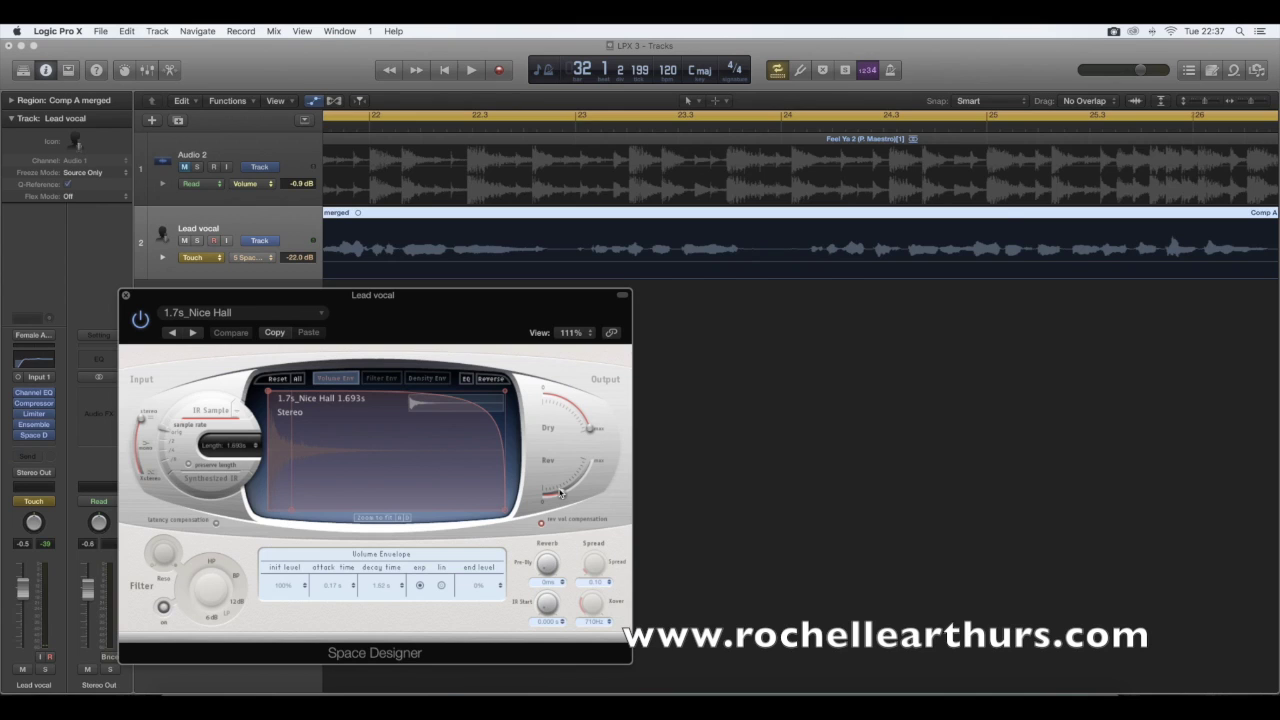
key("space")
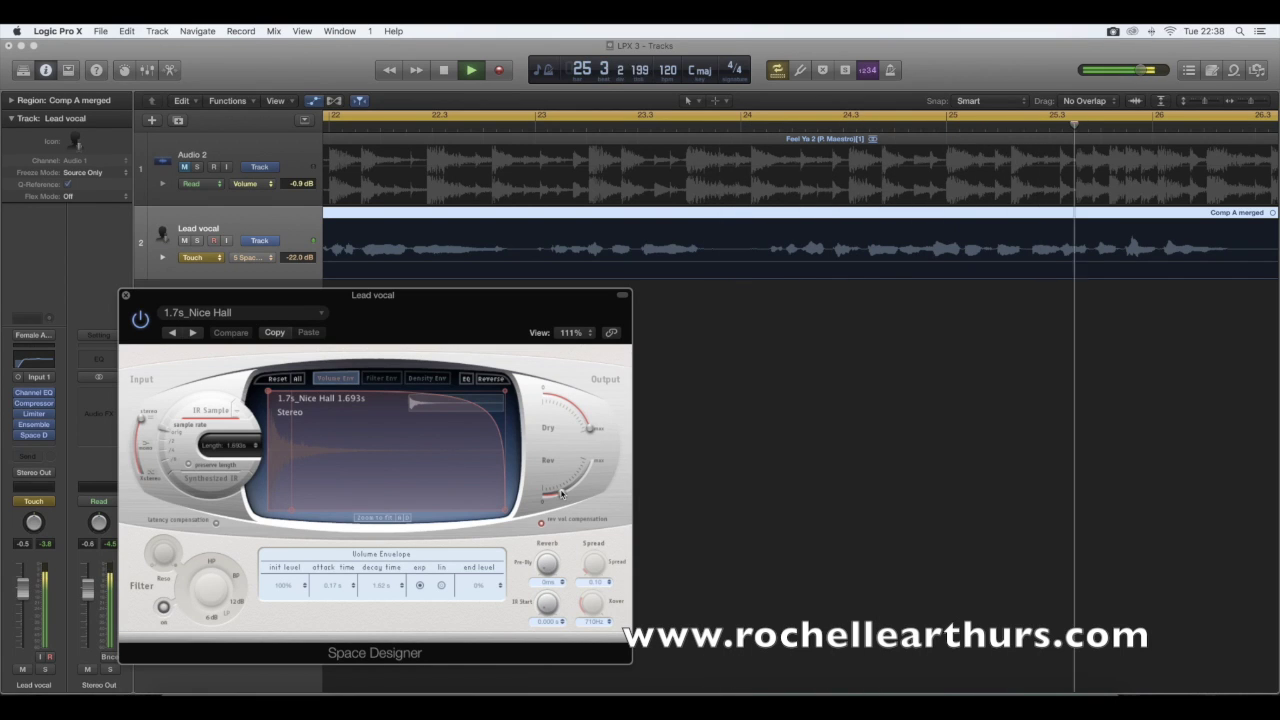
mouse_move(561, 493)
left_mouse_down()
mouse_move(576, 482)
mouse_move(563, 493)
left_mouse_up()
key("space")
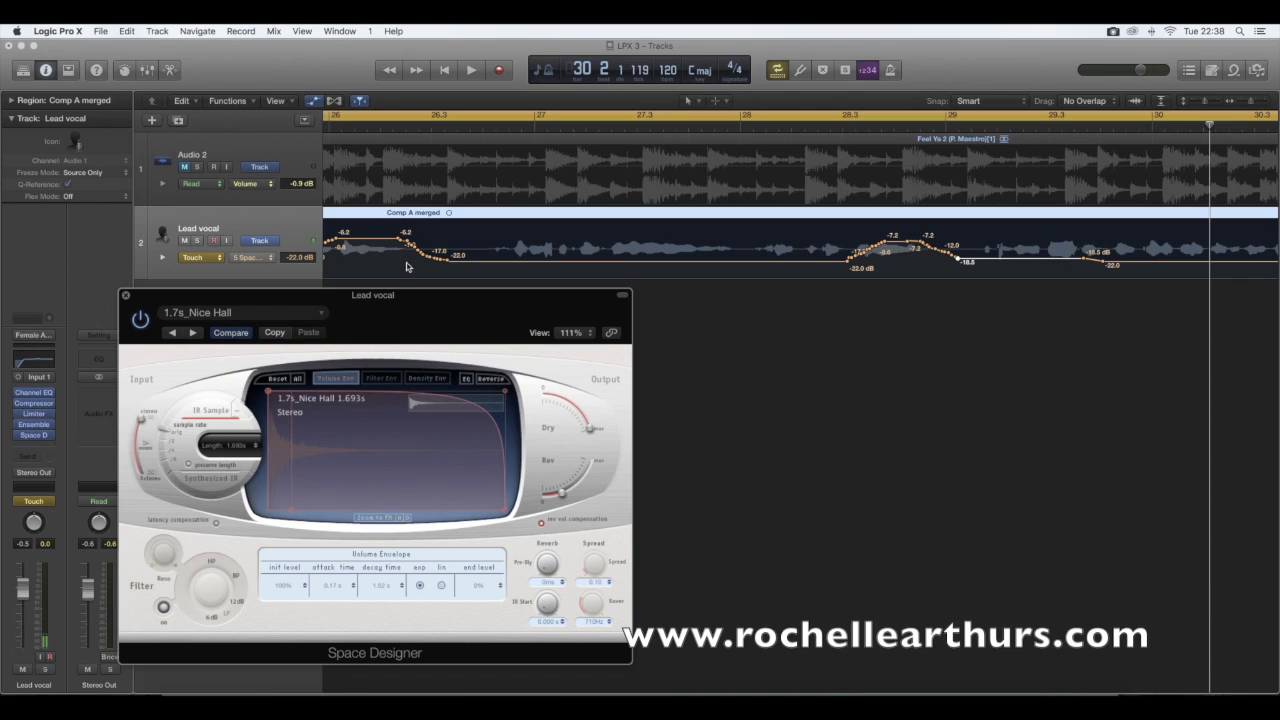
Browse the Large Spaces presets but keep Space Designer on 1.7s_Nice Hall
left_click(323, 317)
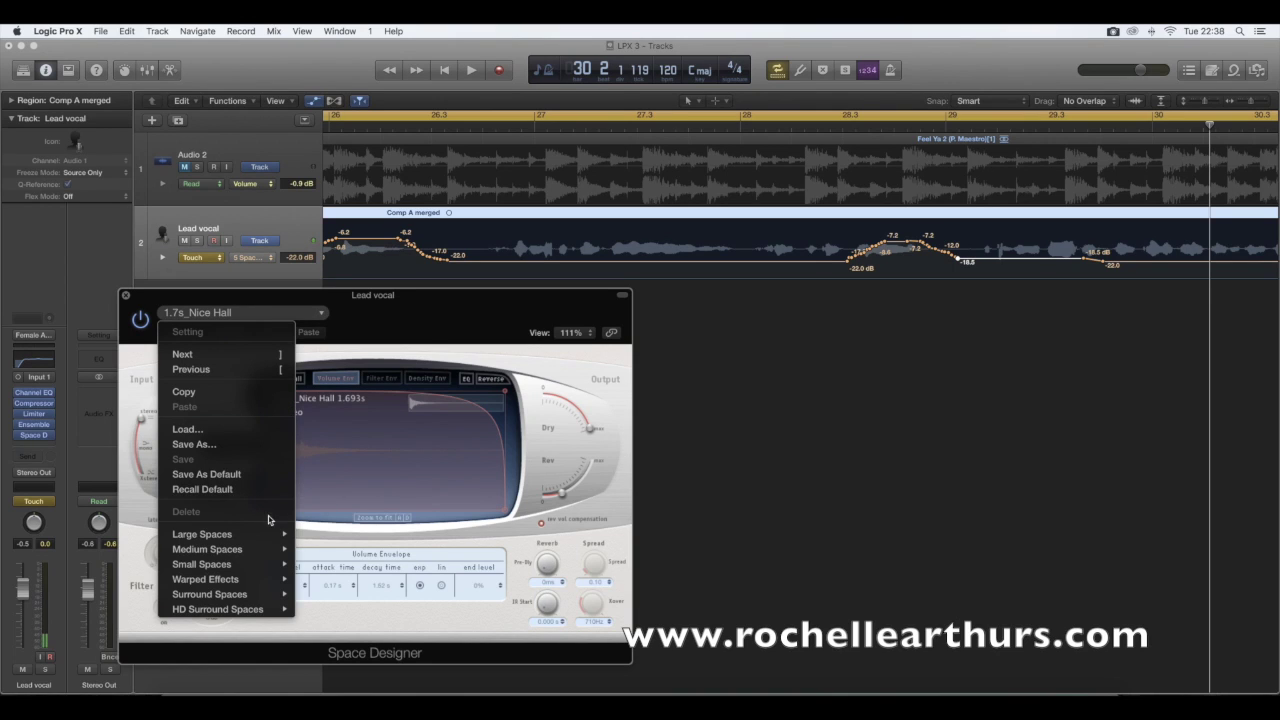
mouse_move(269, 535)
mouse_move(323, 538)
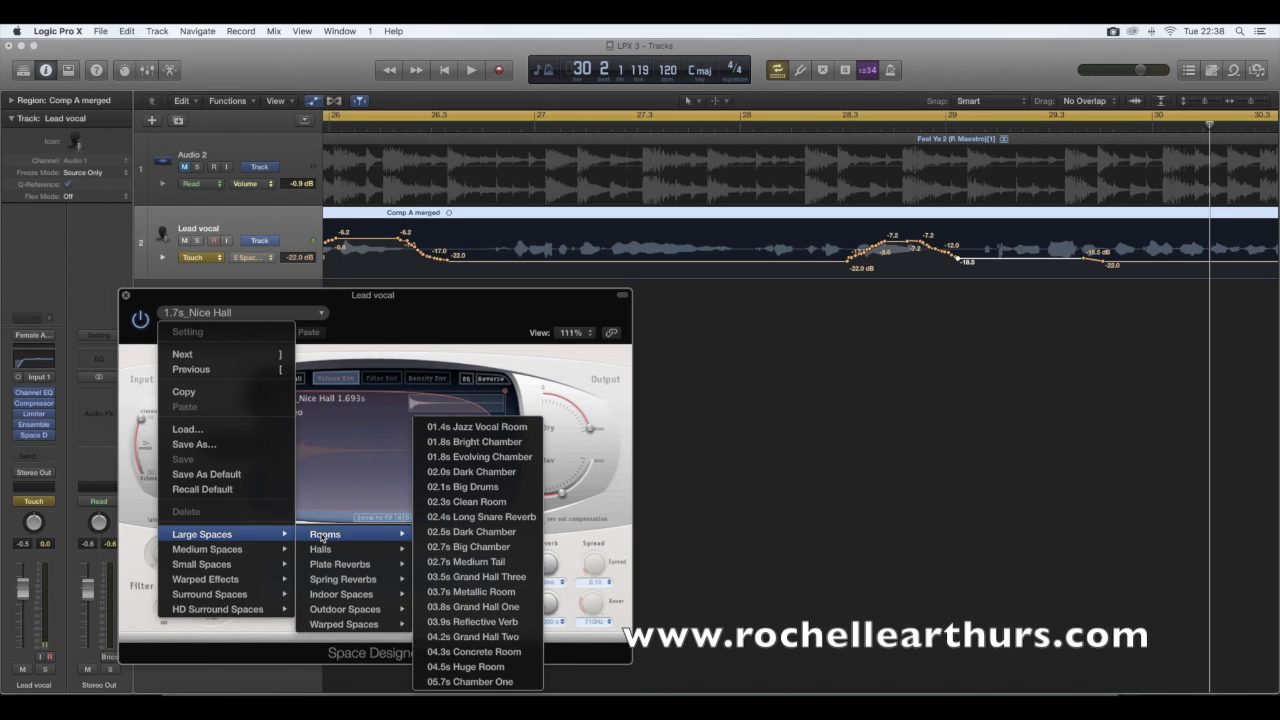
mouse_move(330, 564)
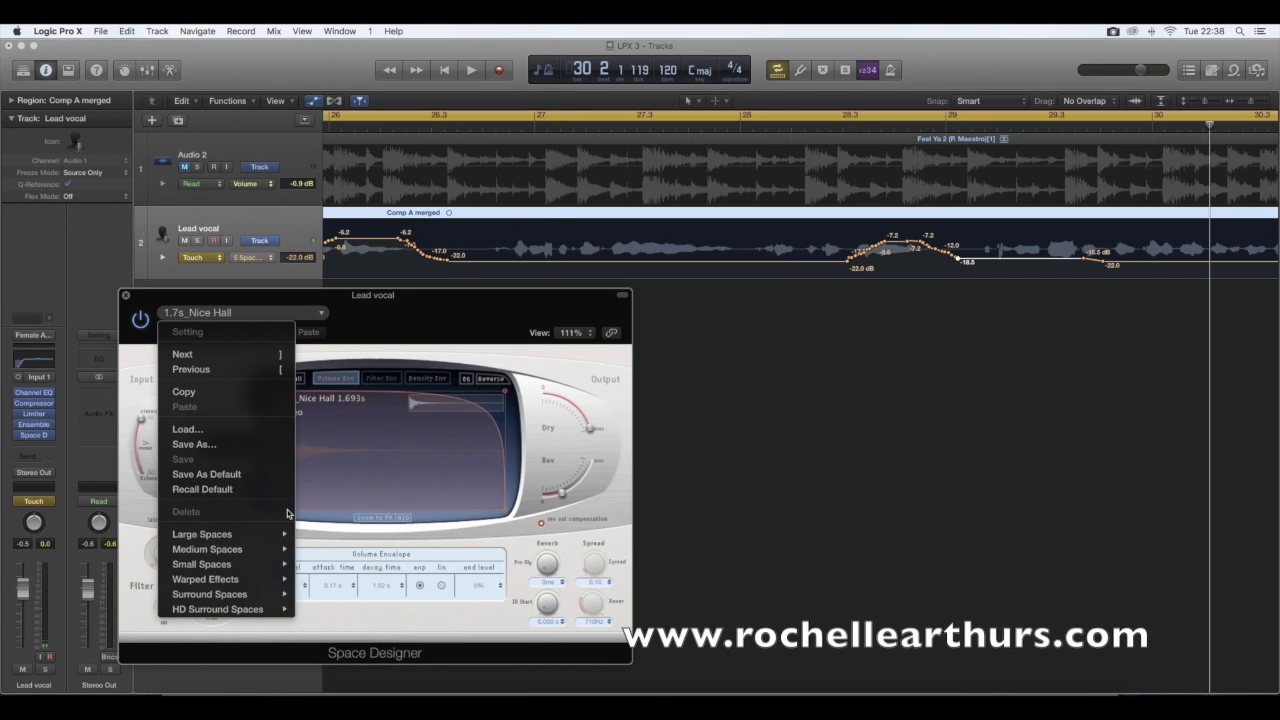
key("Escape")
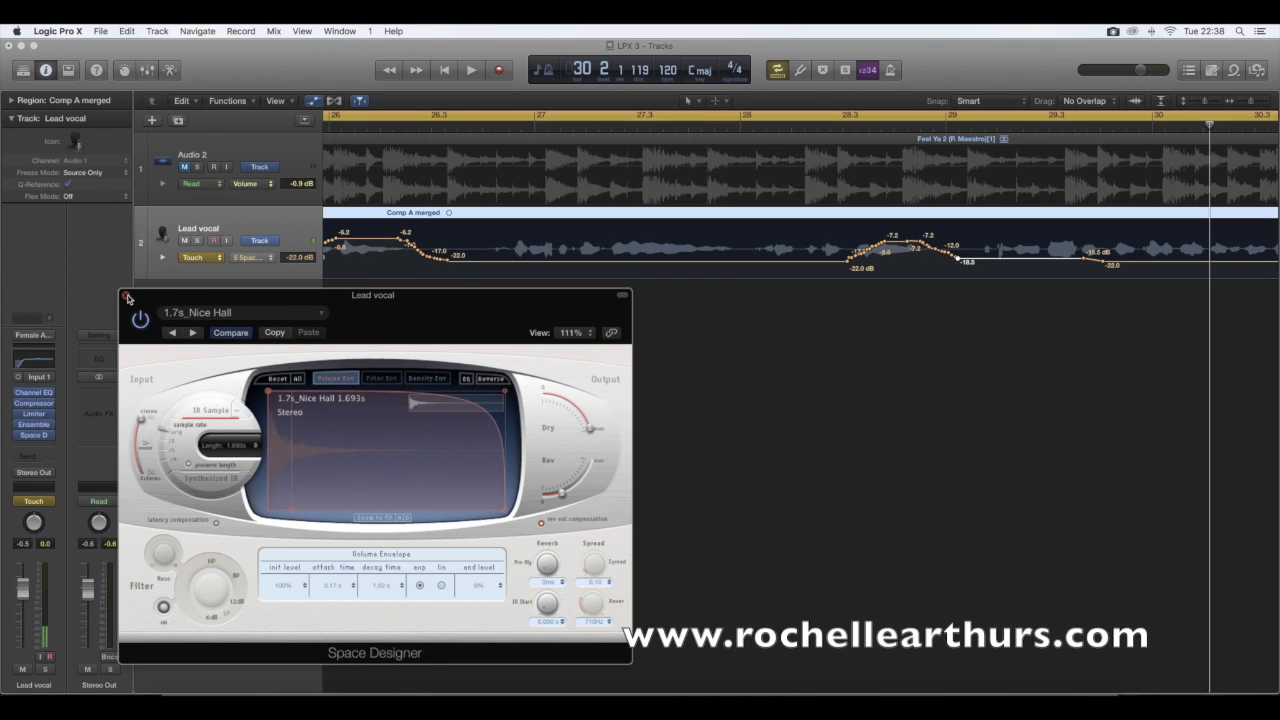
left_click(127, 297)
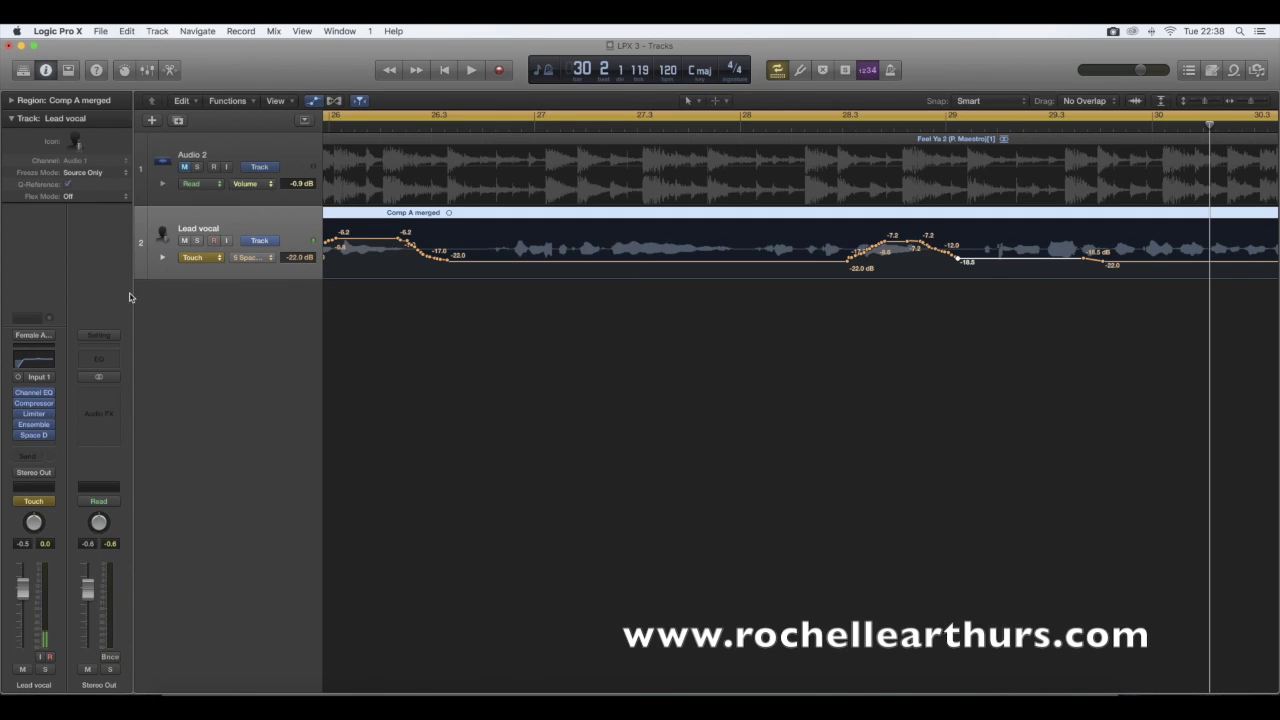
scroll(664, 363, "left", 3)
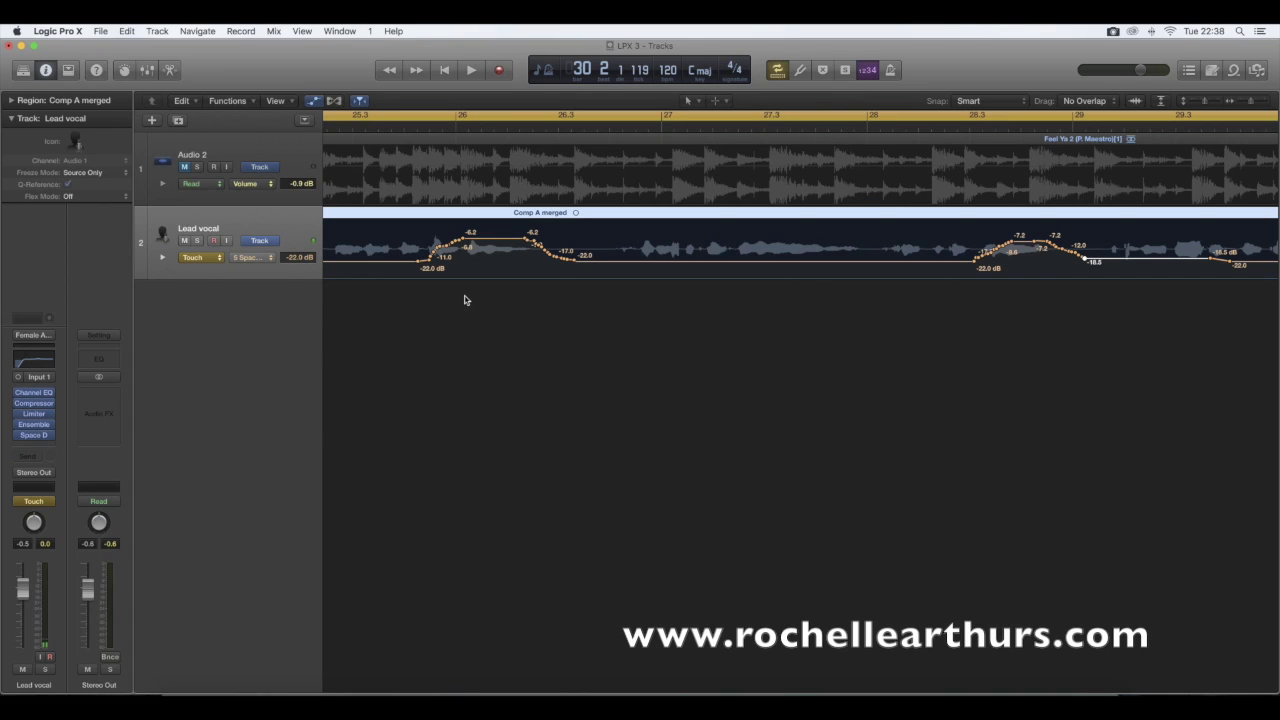
left_click(362, 116)
left_click(362, 117)
left_click_drag(362, 116, 1237, 140)
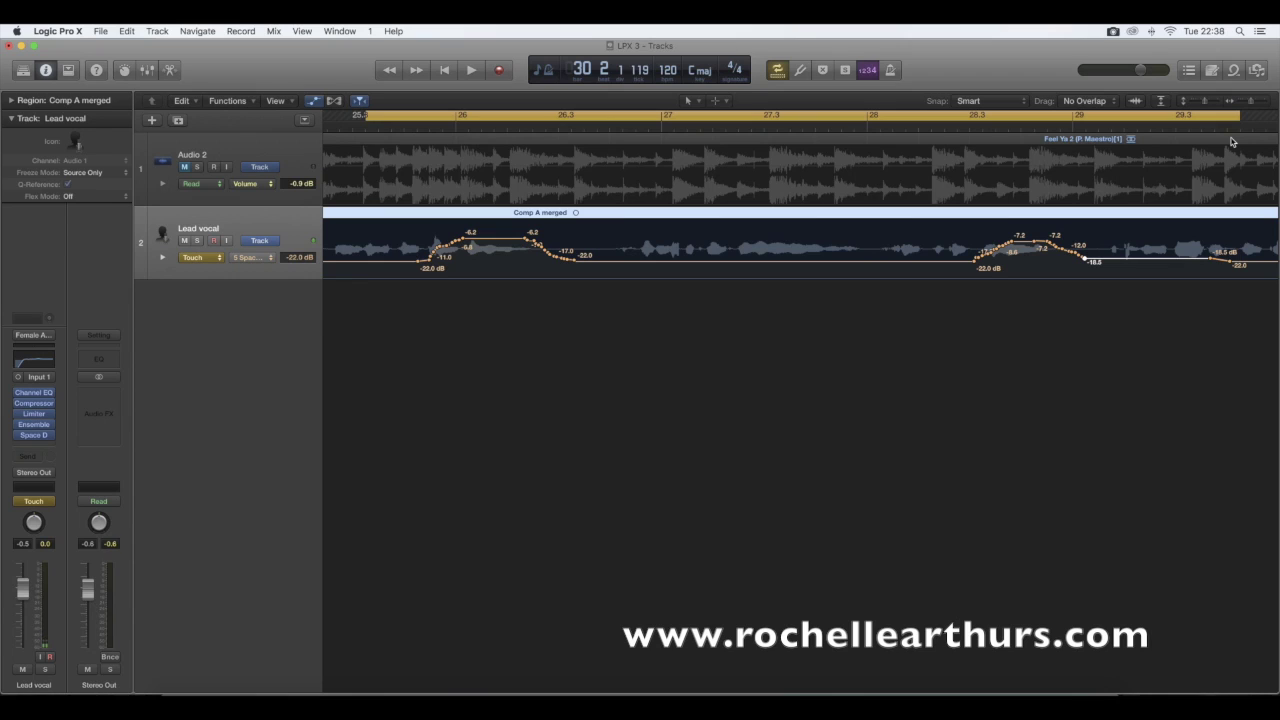
key("space")
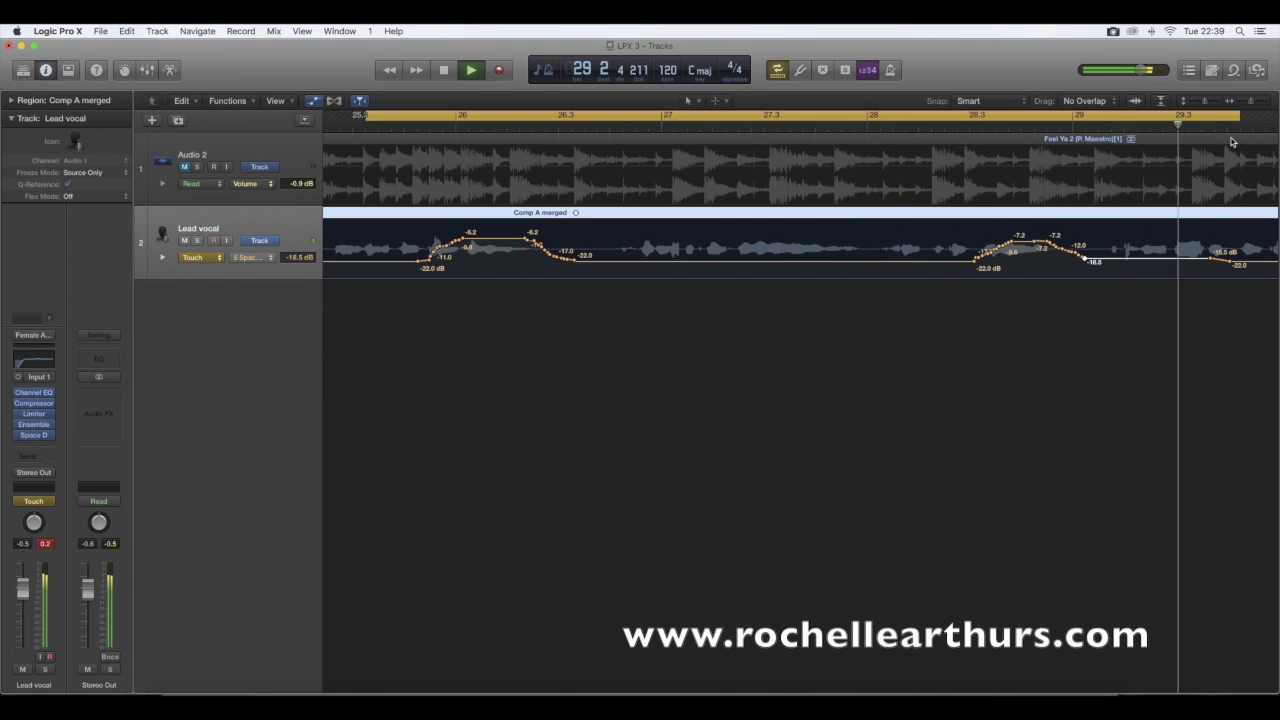
key("space")
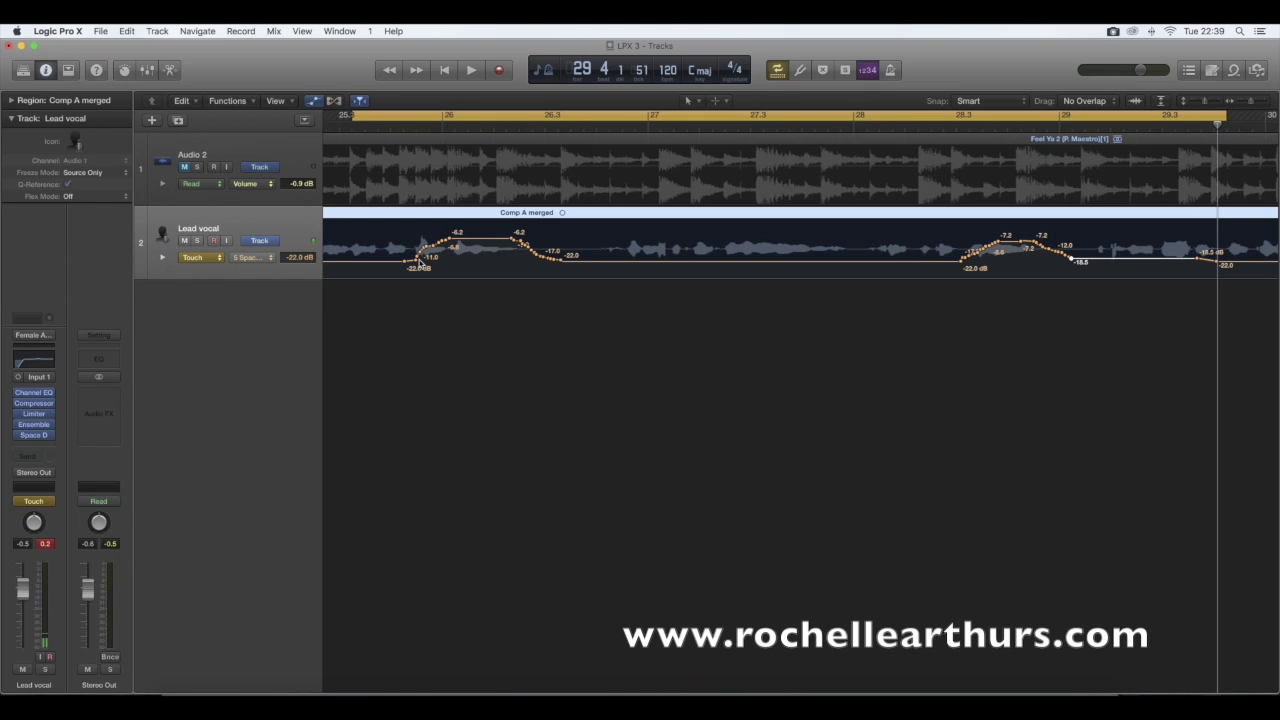
Reposition the first ramp's points so it rises from -22.0 dB to -6.2 dB
scroll(419, 262, "left", 1)
scroll(419, 262, "right", 1)
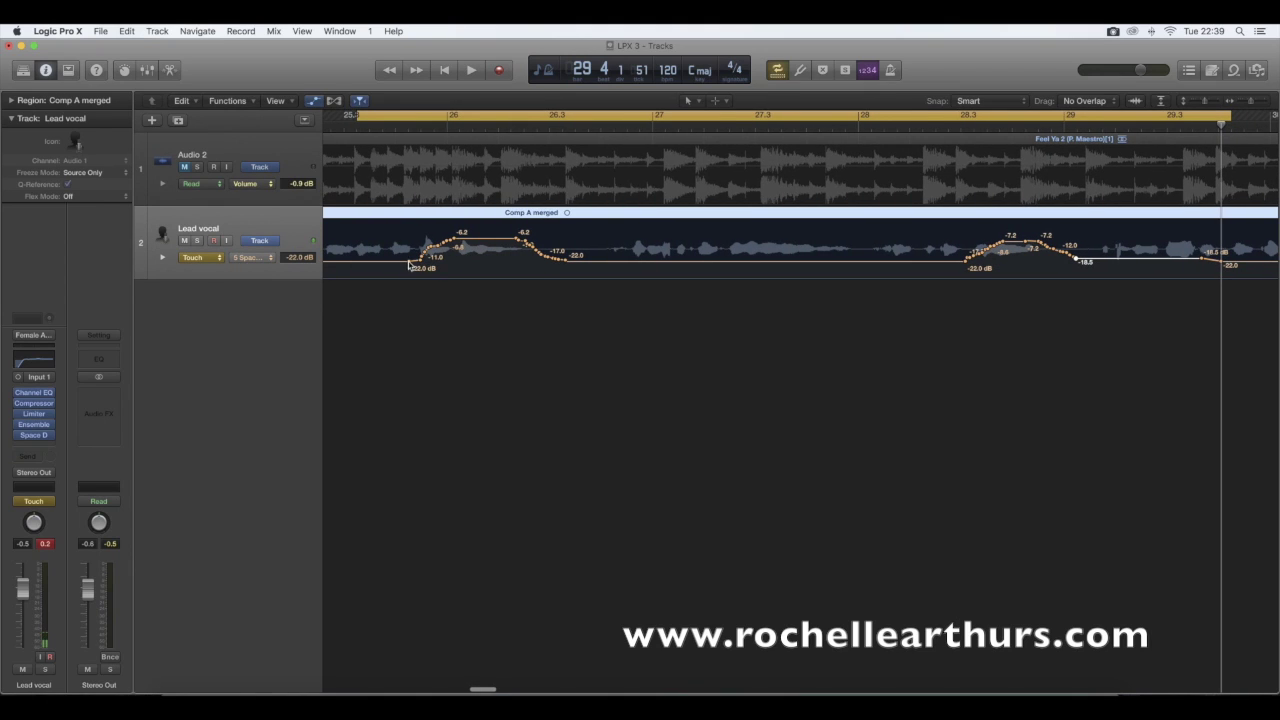
left_click_drag(421, 261, 454, 261)
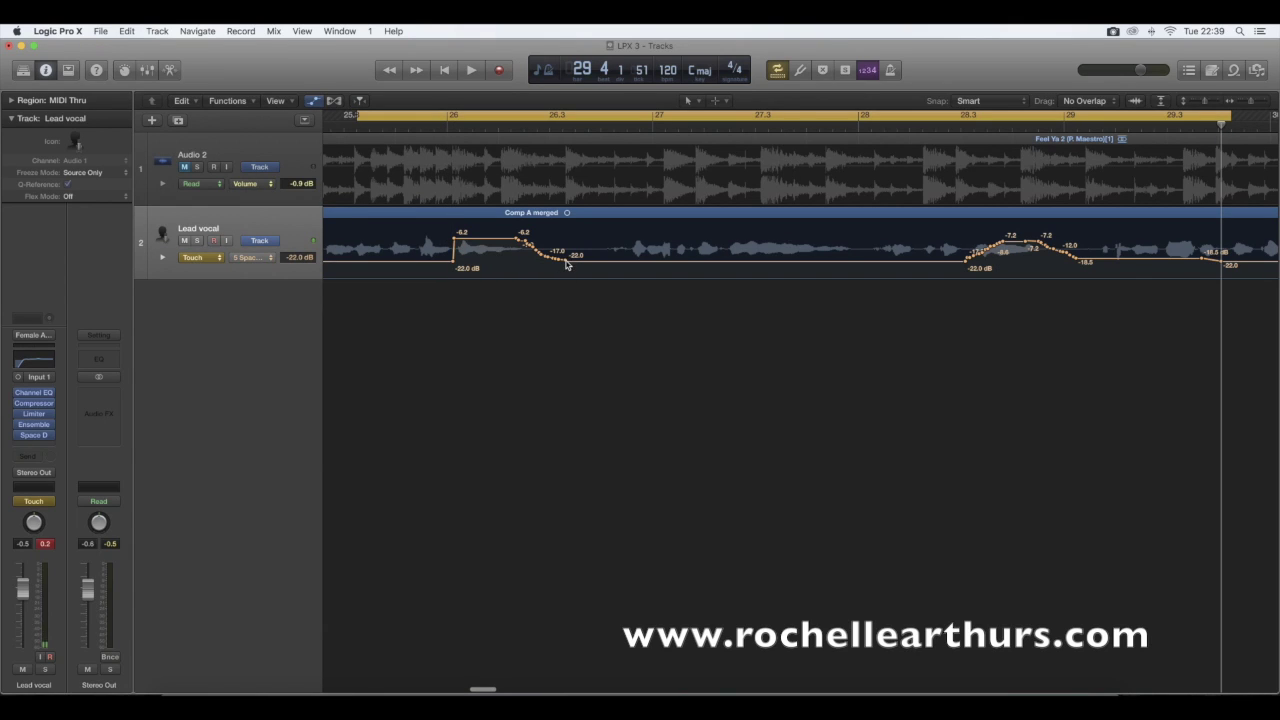
left_click_drag(567, 263, 523, 261)
left_click_drag(964, 265, 959, 263)
left_click_drag(1075, 262, 1075, 262)
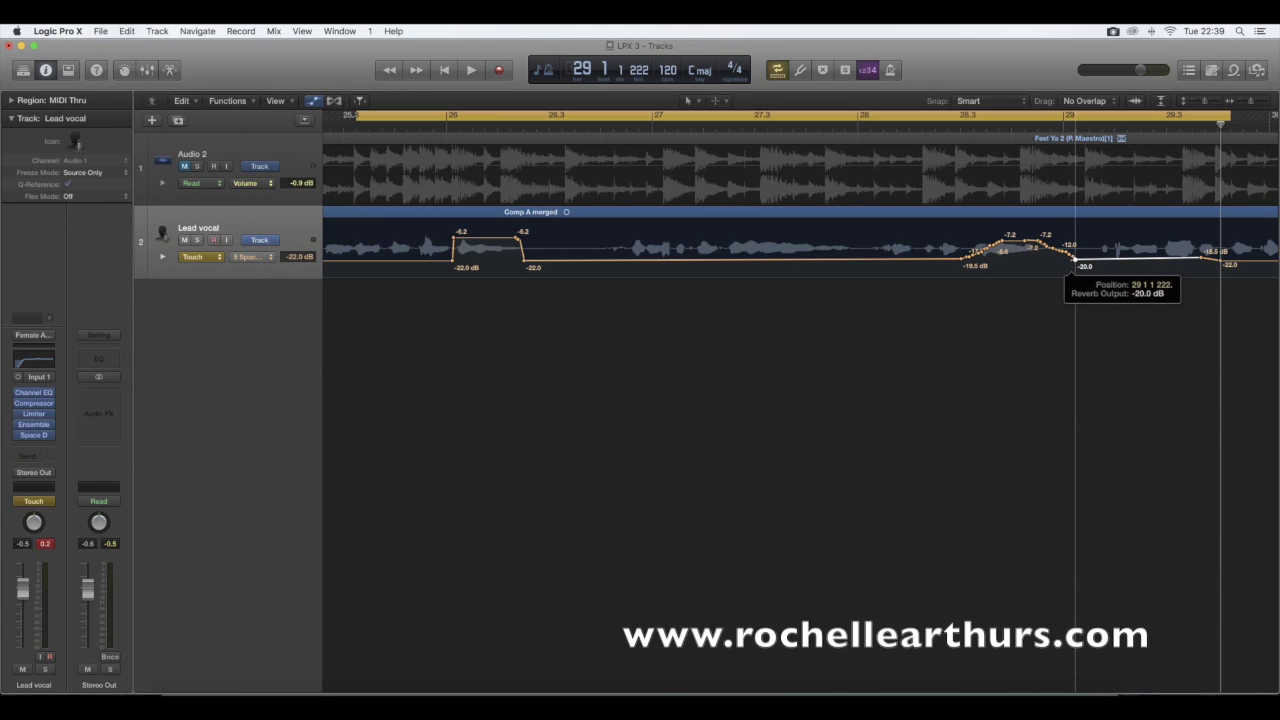
left_click_drag(1075, 266, 965, 244)
left_click_drag(455, 245, 497, 244)
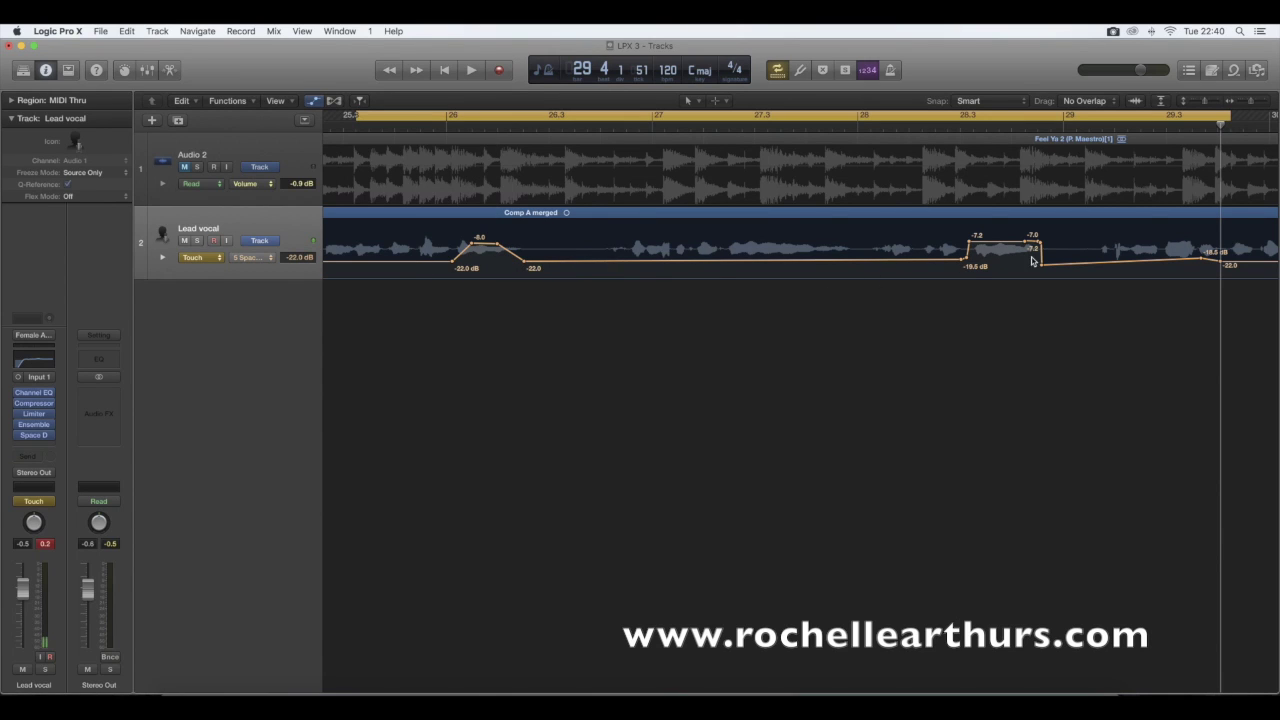
Shape the second ramp to an -8.4 dB plateau and flatten the later bump to -22.0 dB
scroll(980, 262, "right", 5)
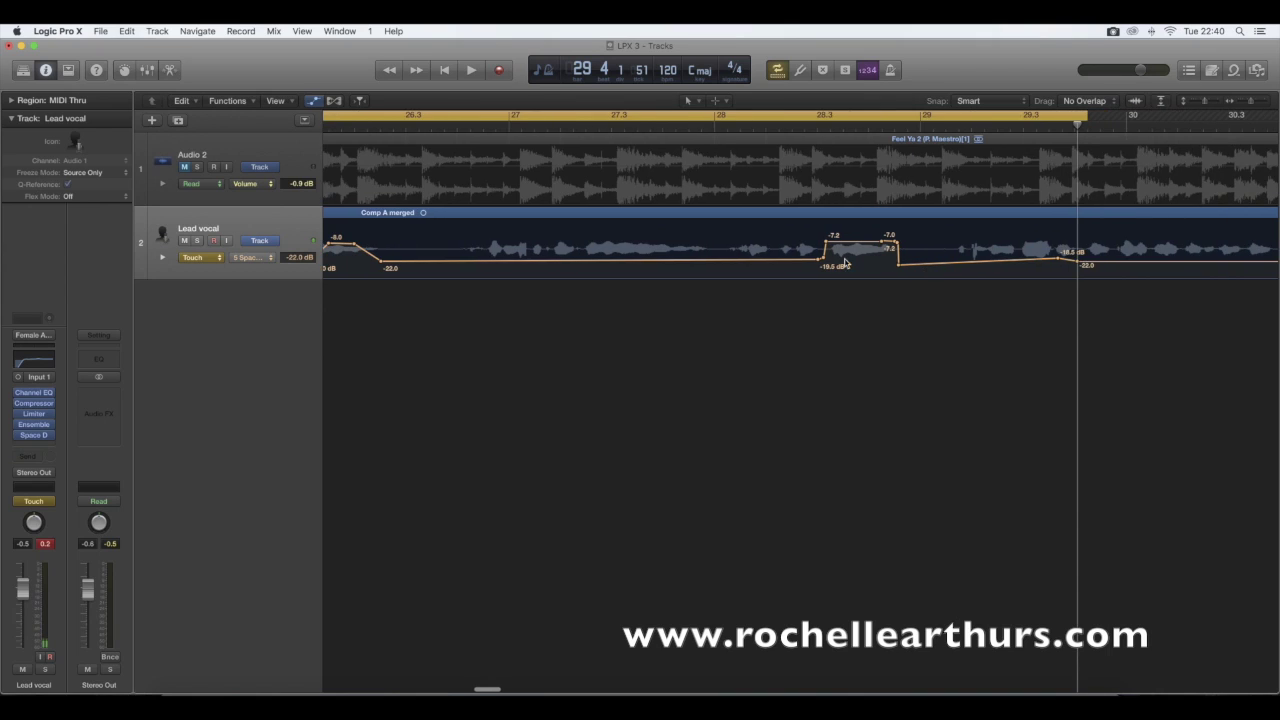
mouse_move(810, 262)
left_mouse_down()
mouse_move(760, 264)
mouse_move(818, 265)
left_mouse_up()
left_click_drag(383, 264, 384, 259)
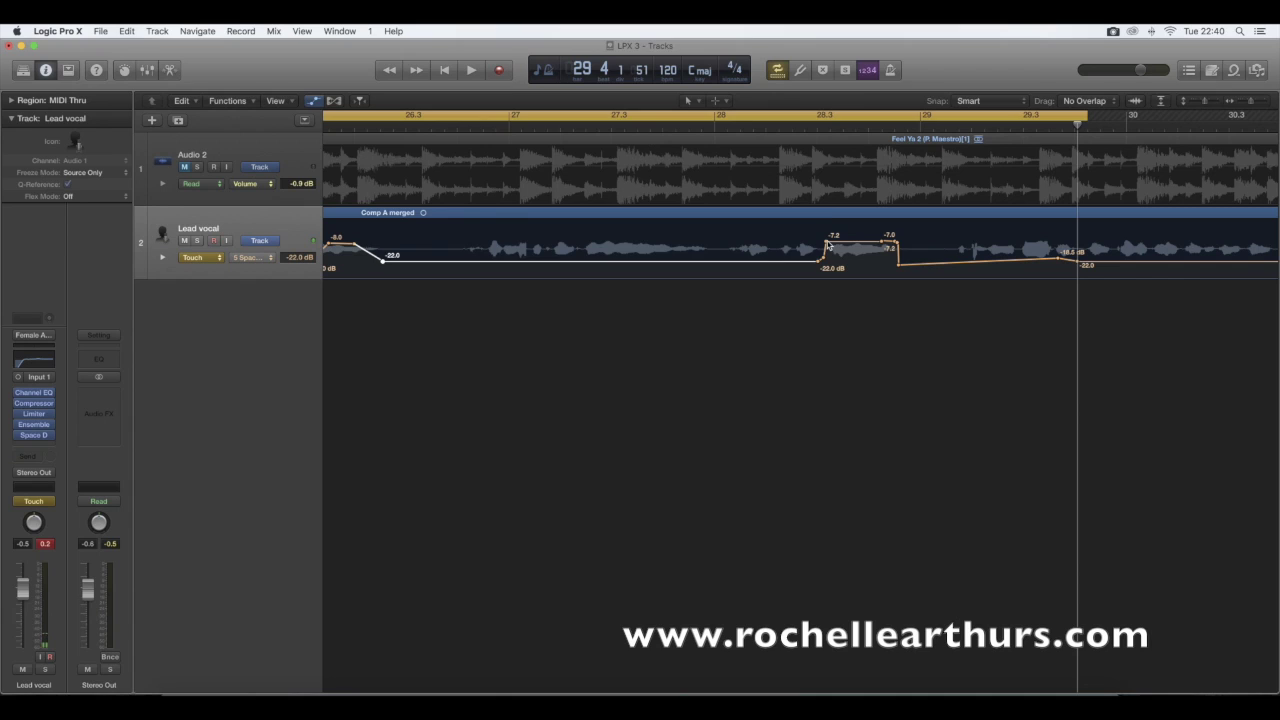
mouse_move(828, 246)
left_mouse_down()
mouse_move(881, 244)
mouse_move(841, 243)
left_mouse_up()
left_click_drag(895, 262, 897, 271)
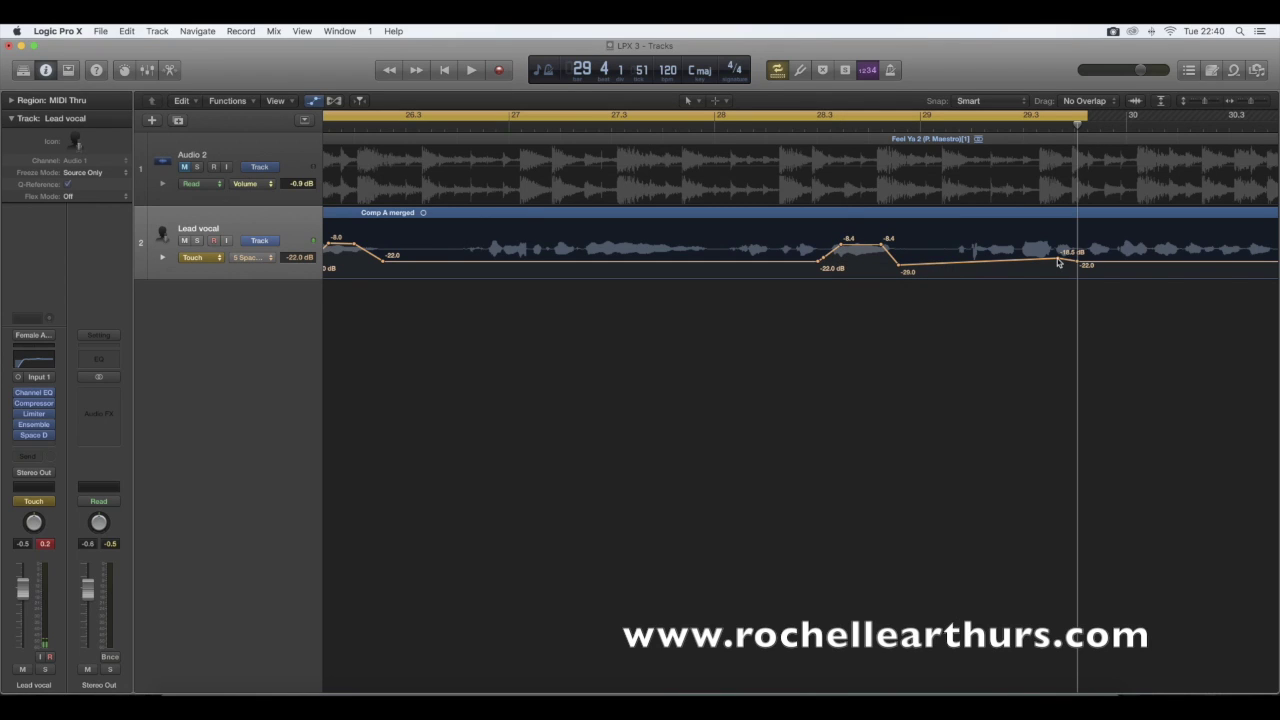
left_click_drag(1058, 259, 1058, 259)
left_click_drag(898, 271, 898, 262)
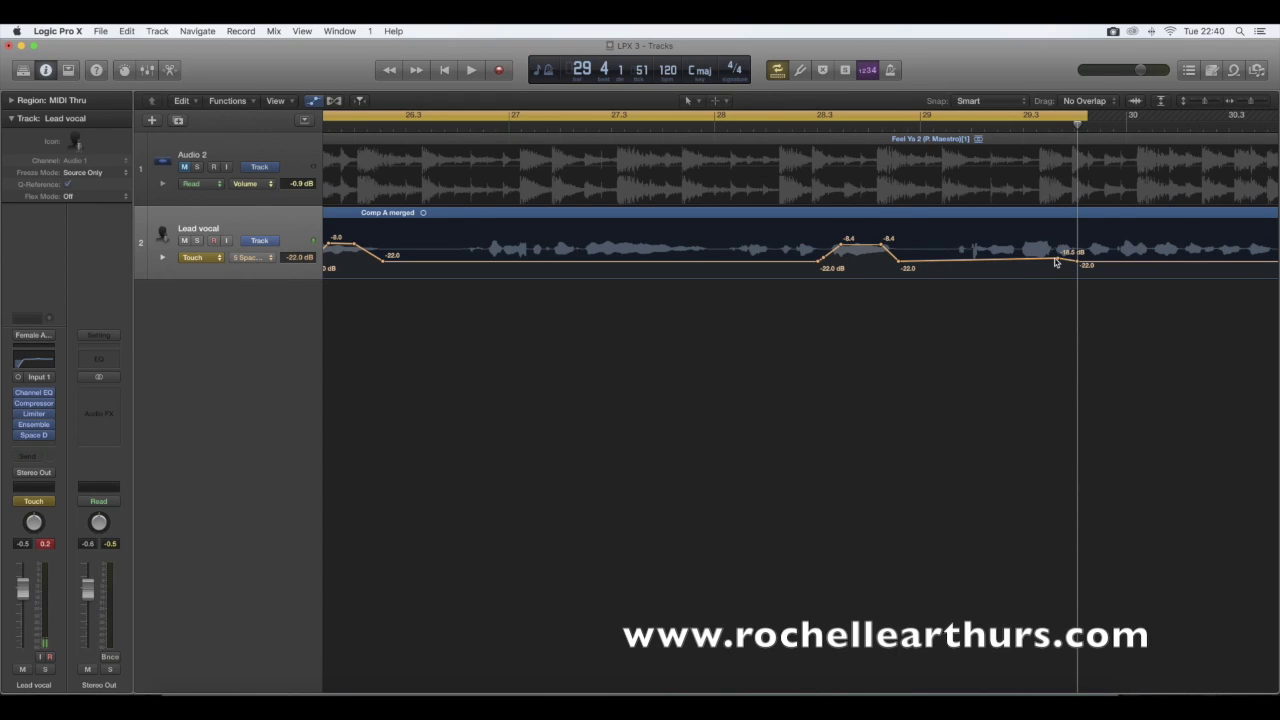
left_click_drag(1058, 259, 1058, 262)
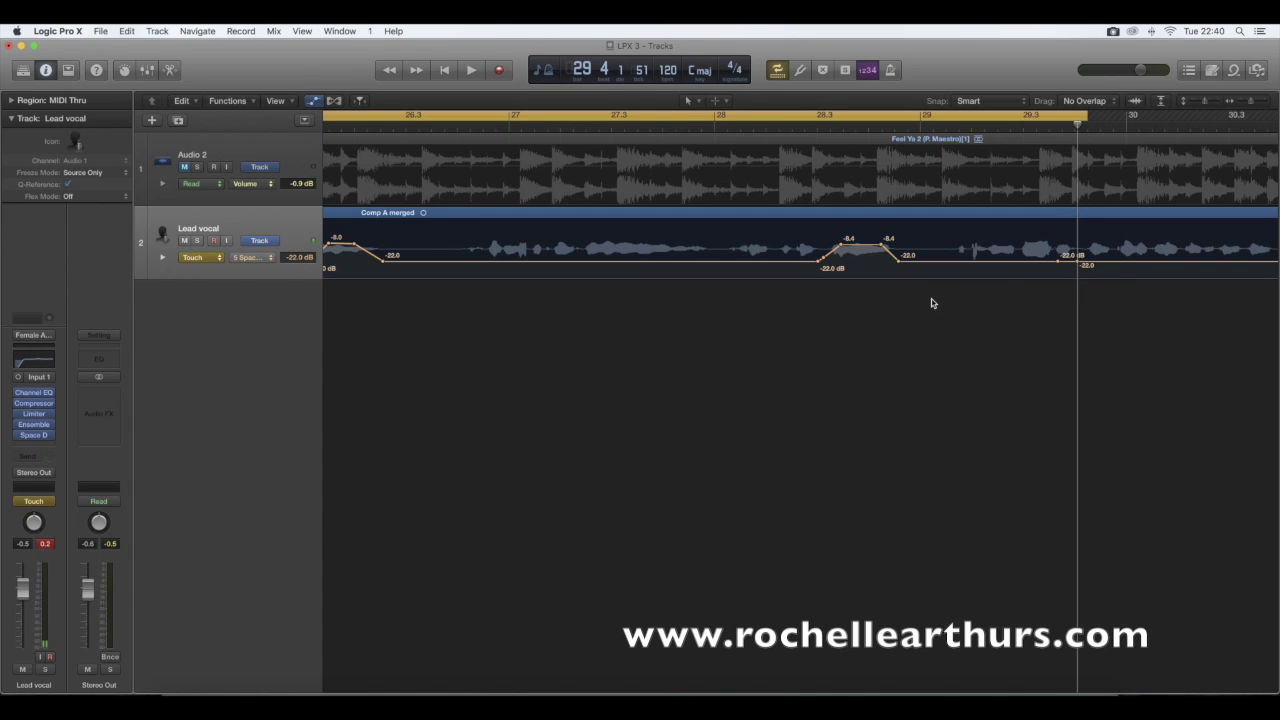
Flatten the first ramp's top to -8.6 dB, nudging its right point later and replaying to check
key("space")
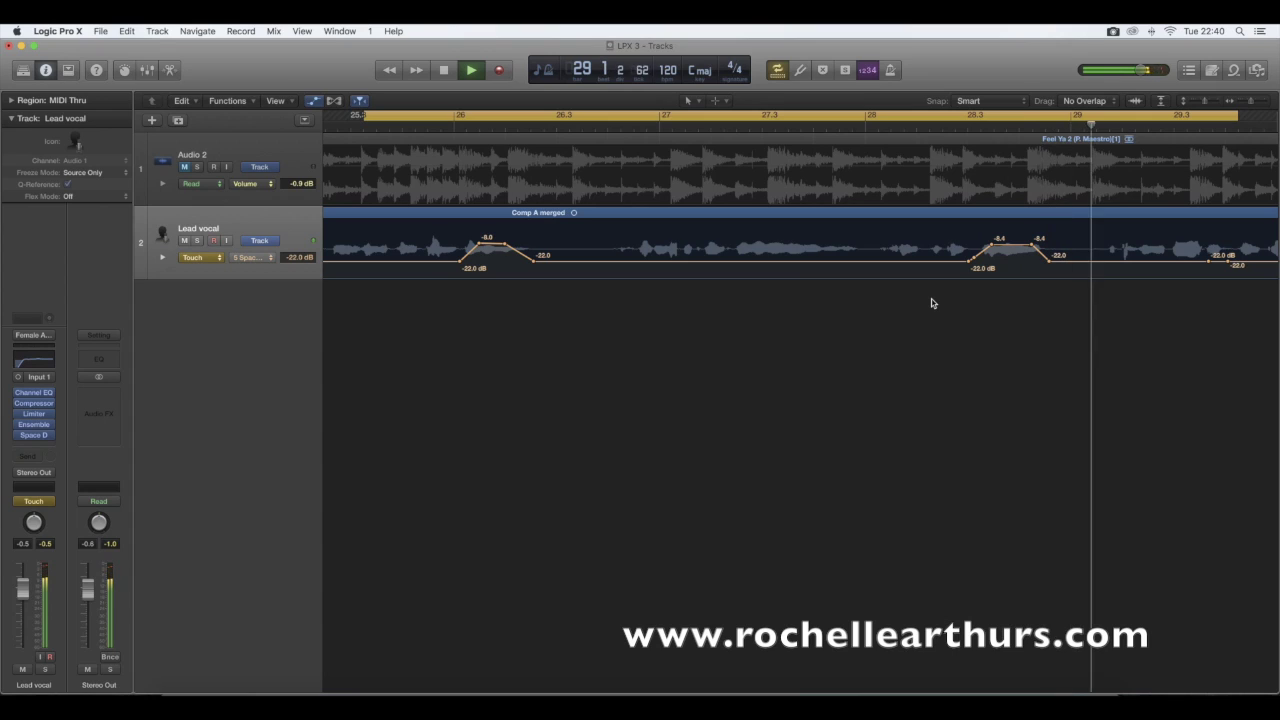
key("space")
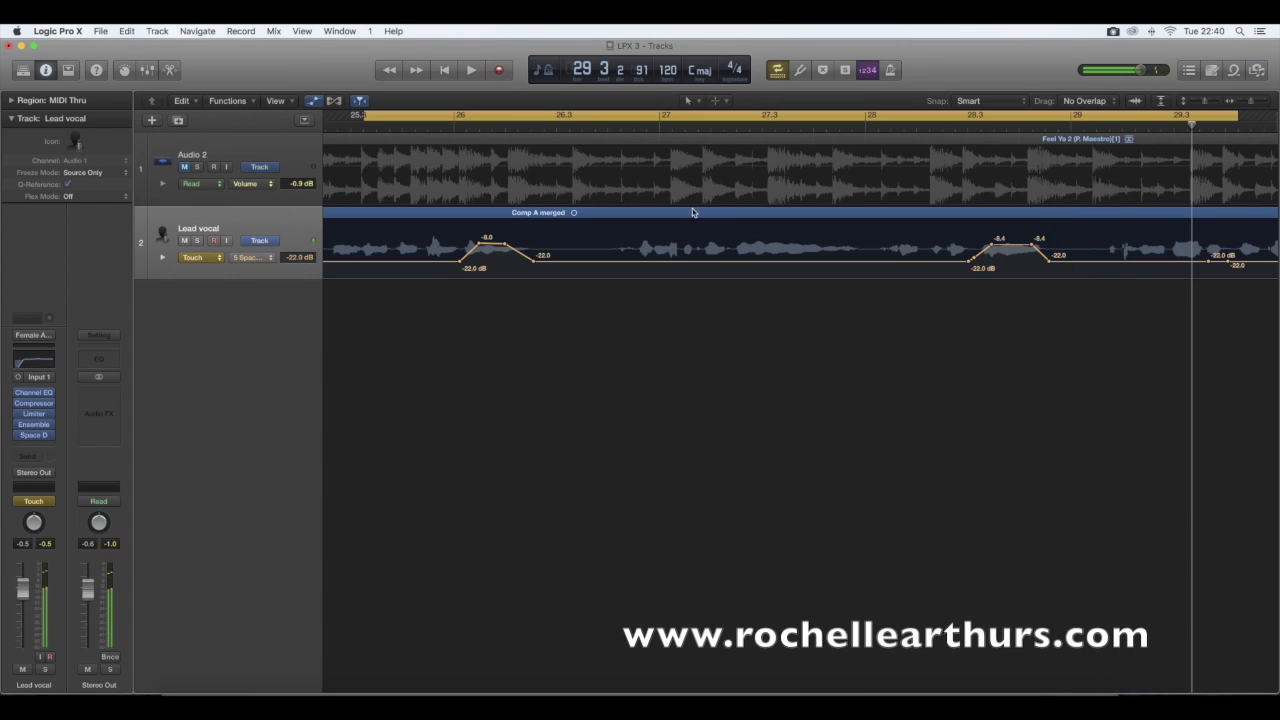
left_click_drag(480, 242, 471, 246)
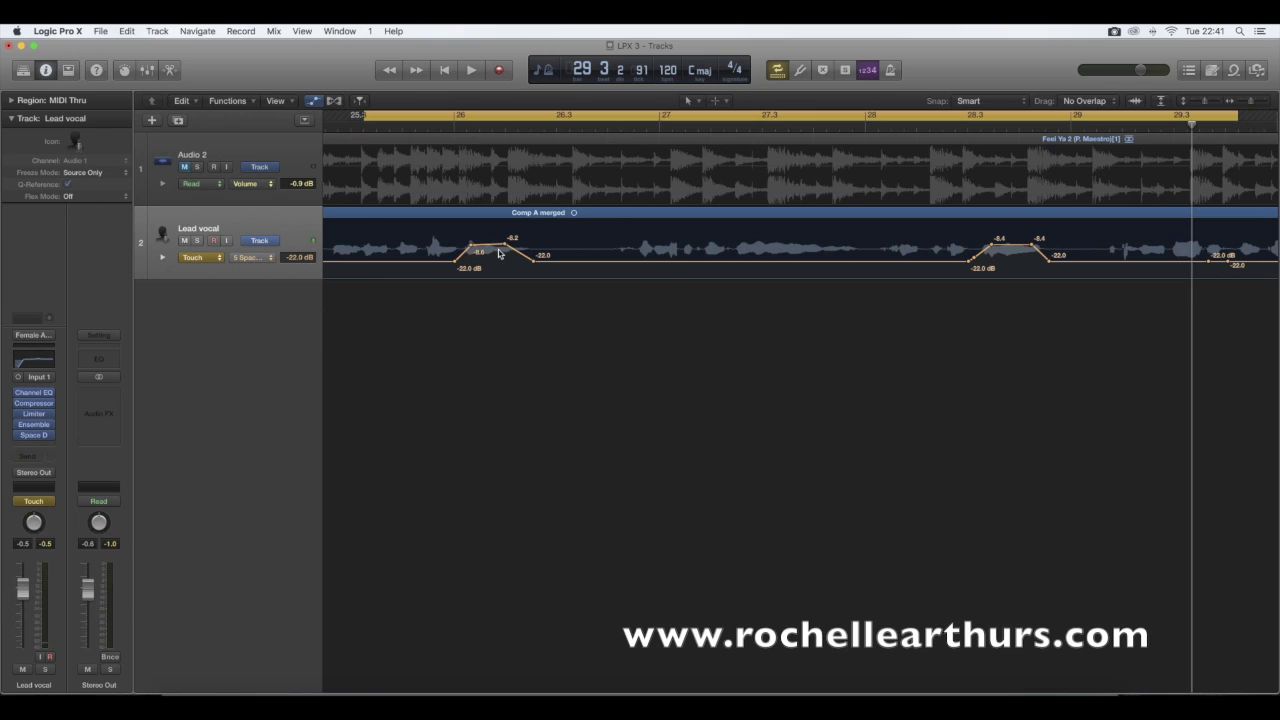
key("space")
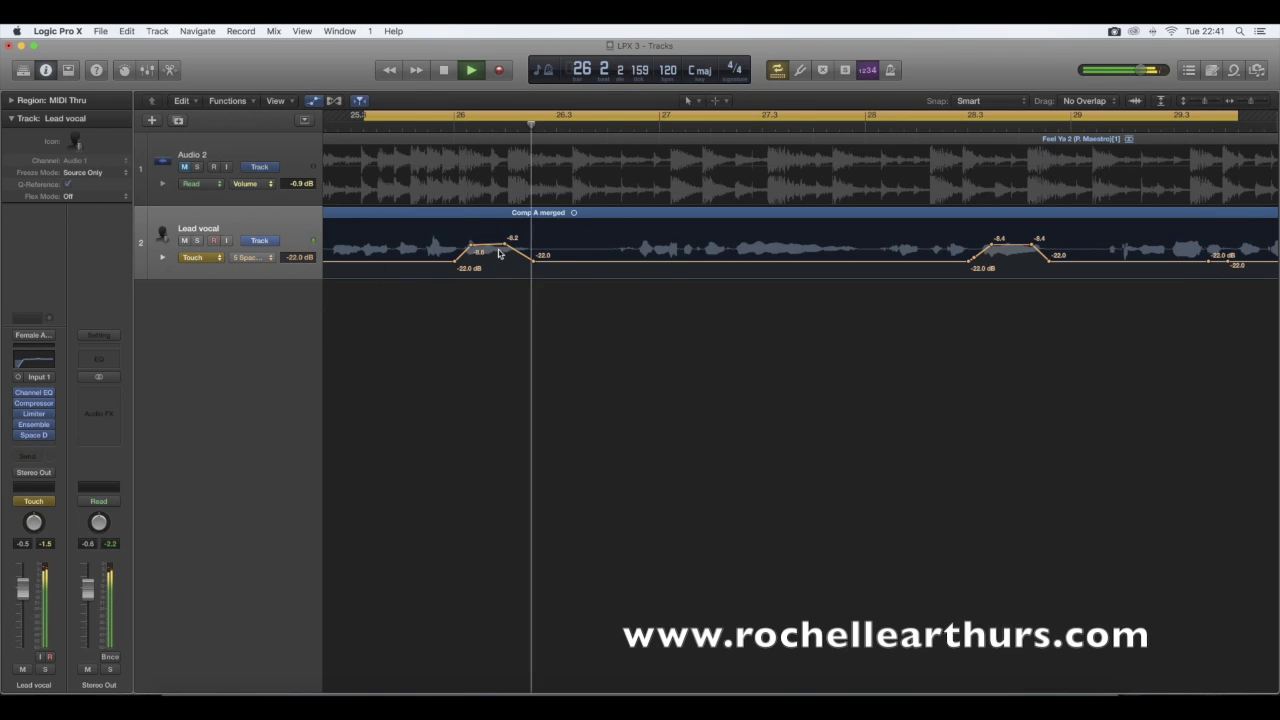
key("space")
left_click_drag(504, 247, 504, 244)
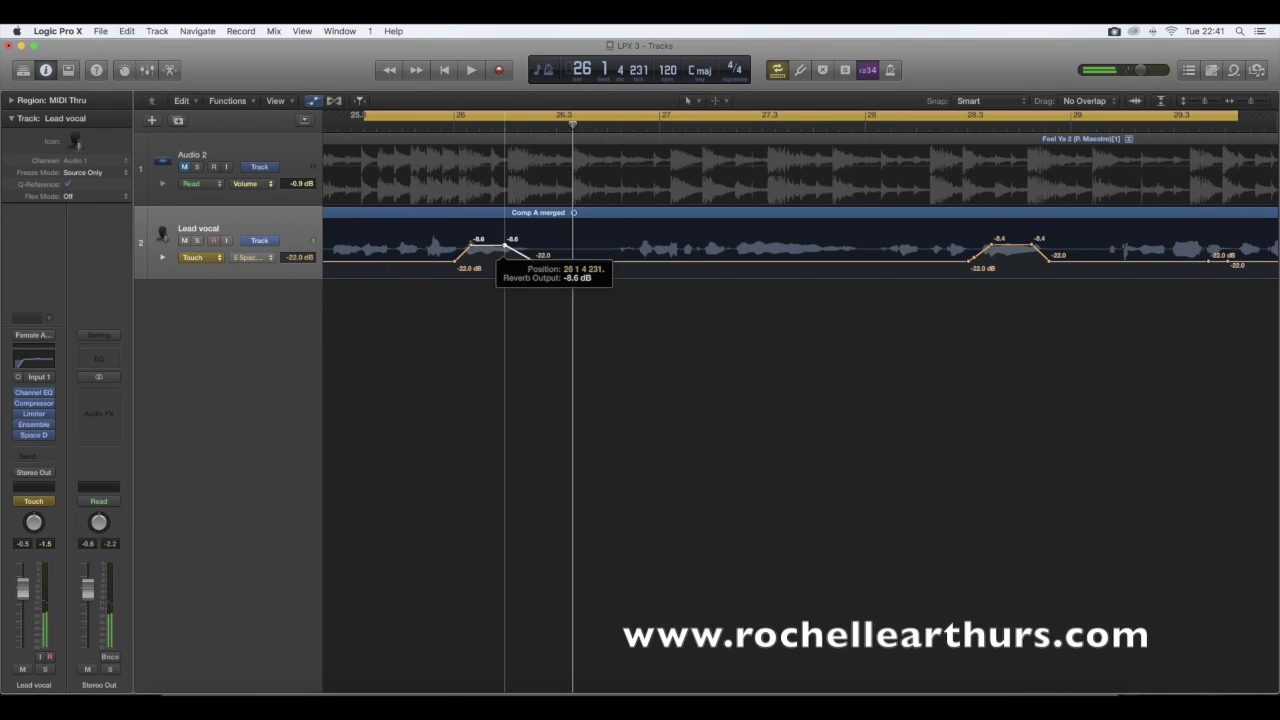
key("space")
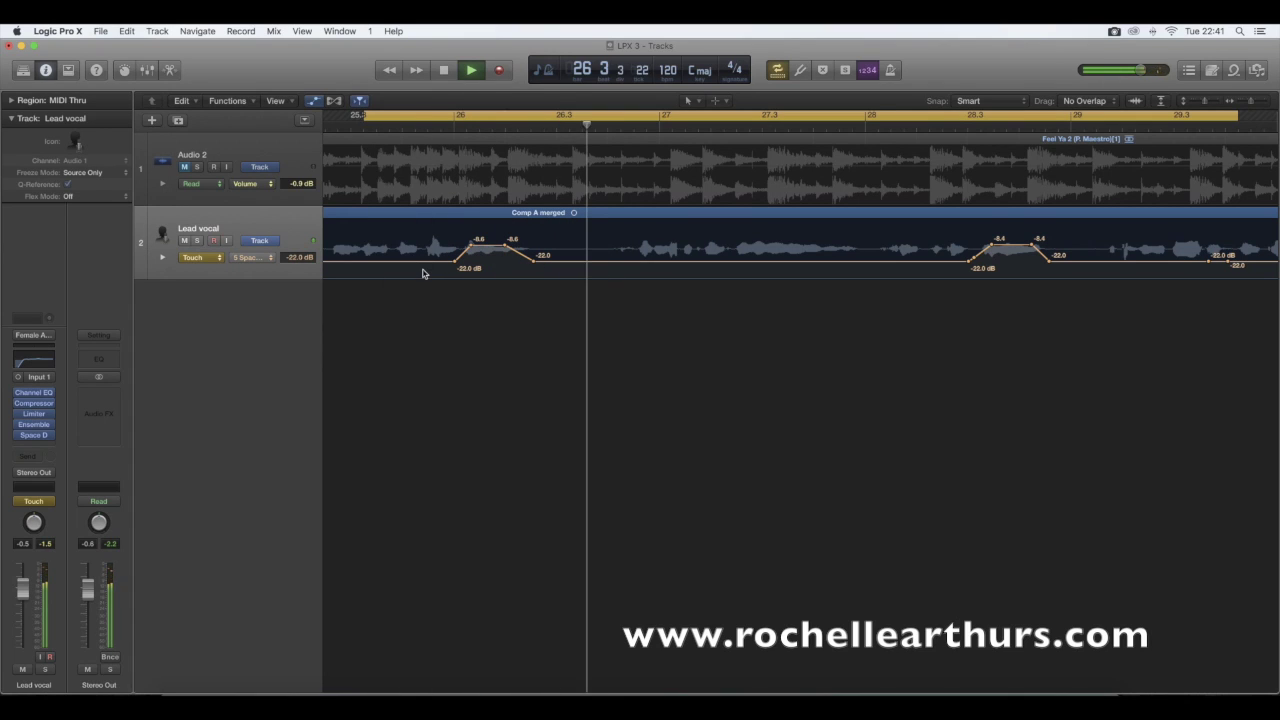
key("space")
left_click_drag(506, 246, 517, 247)
key("space")
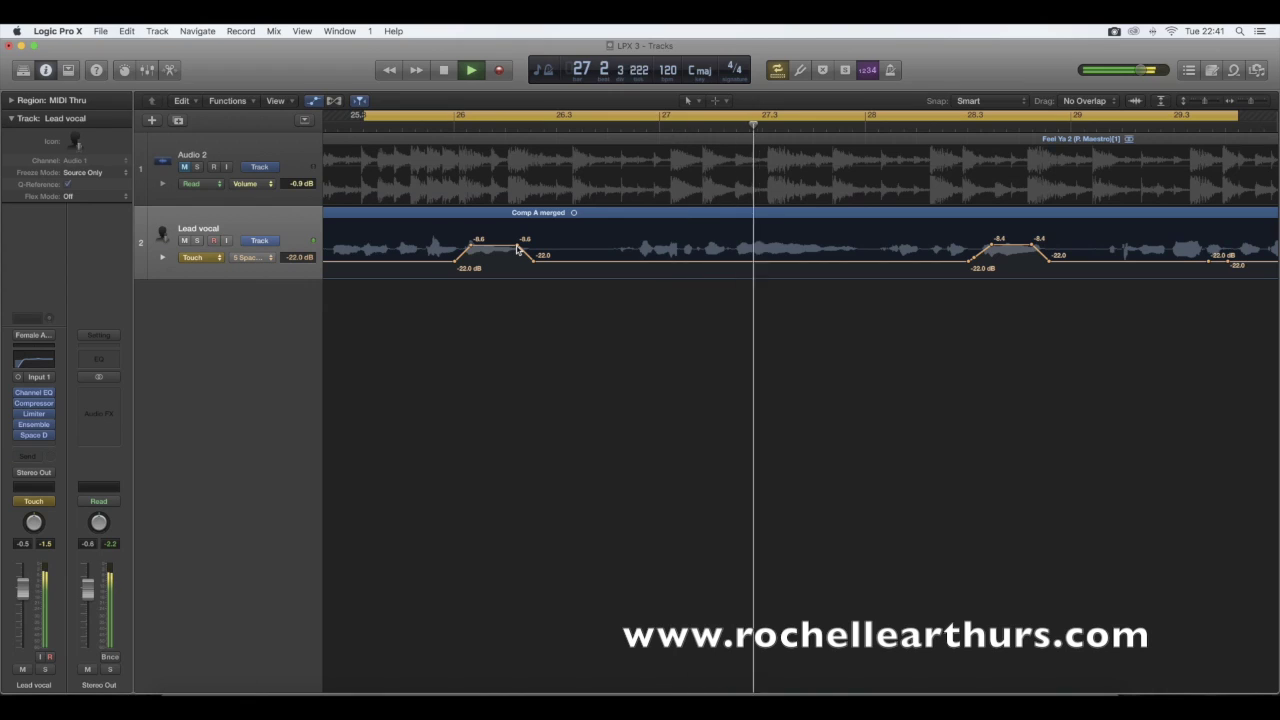
key("space")
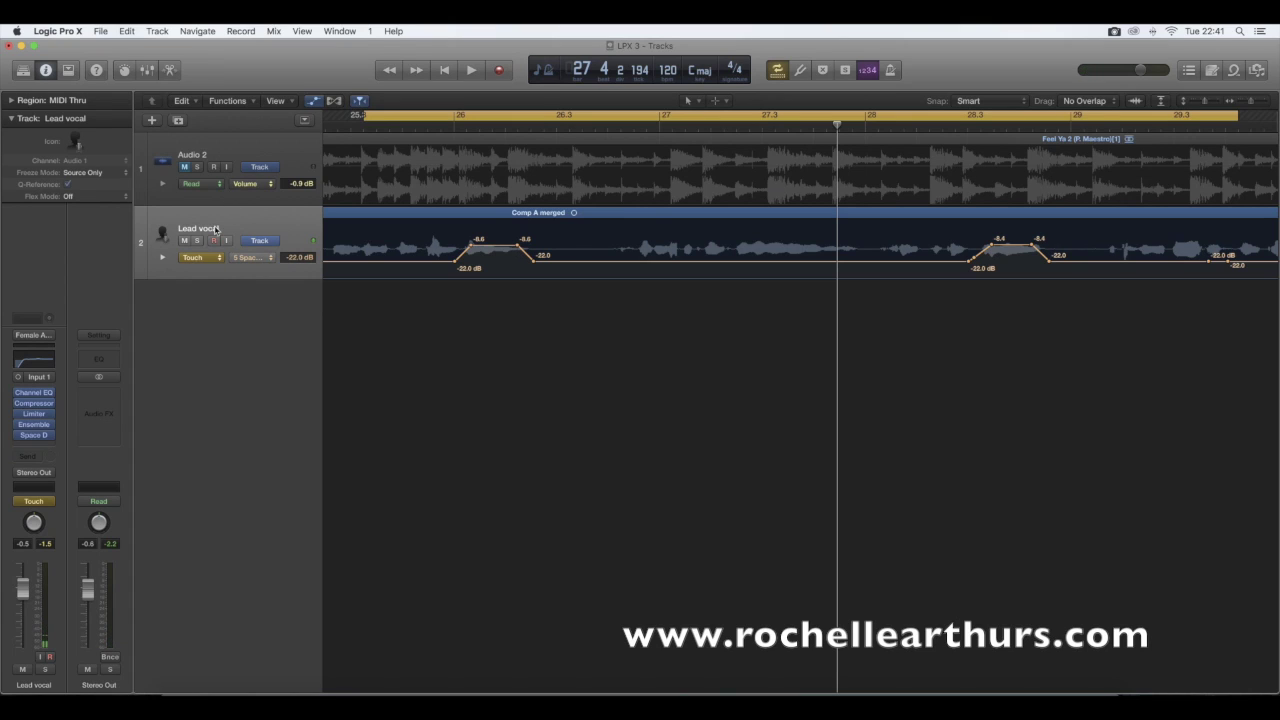
Switch the Lead vocal automation mode from Touch back to Read
left_click(218, 258)
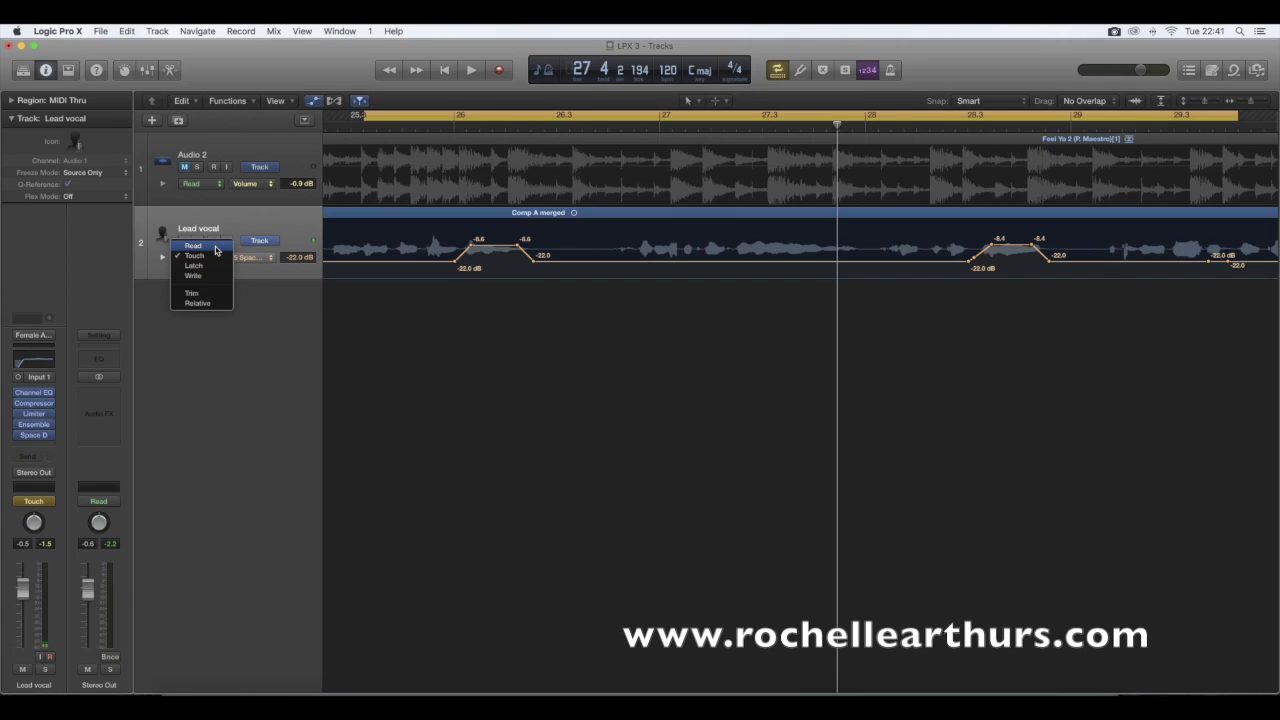
left_click(215, 247)
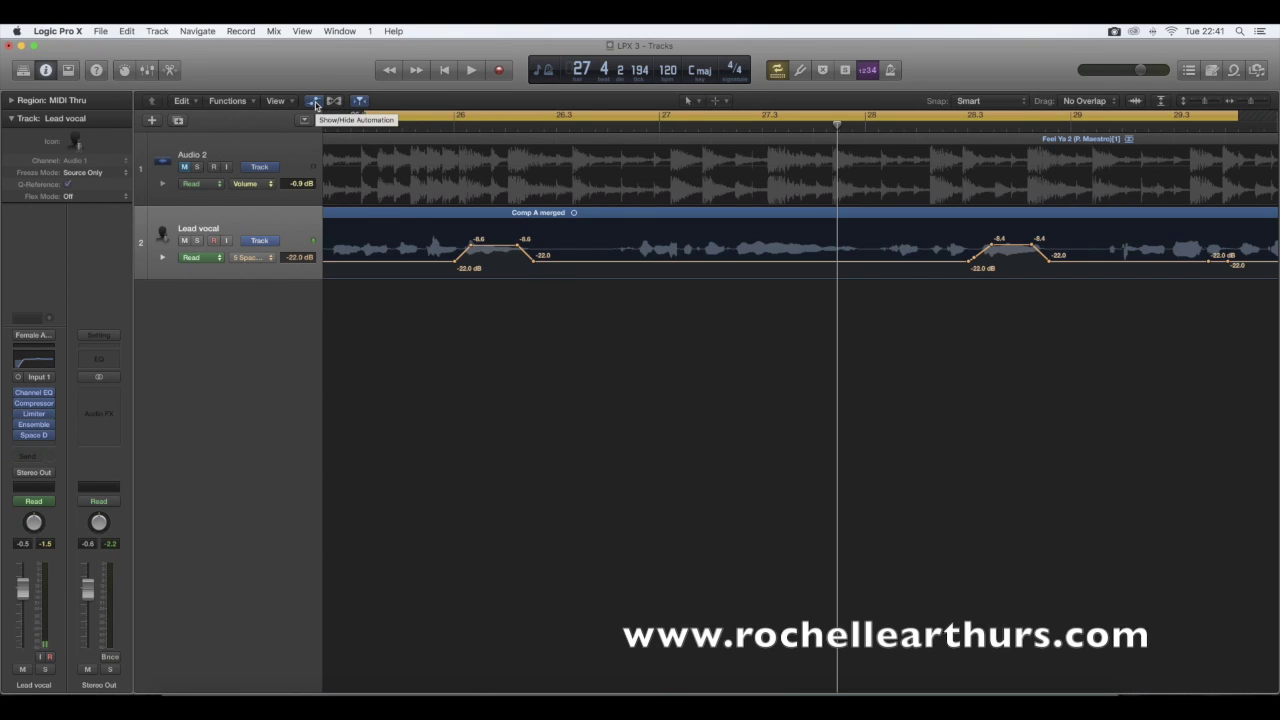
Hide the automation lanes, zoom out, and stretch the cycle range to about bars 21–32
left_click(315, 103)
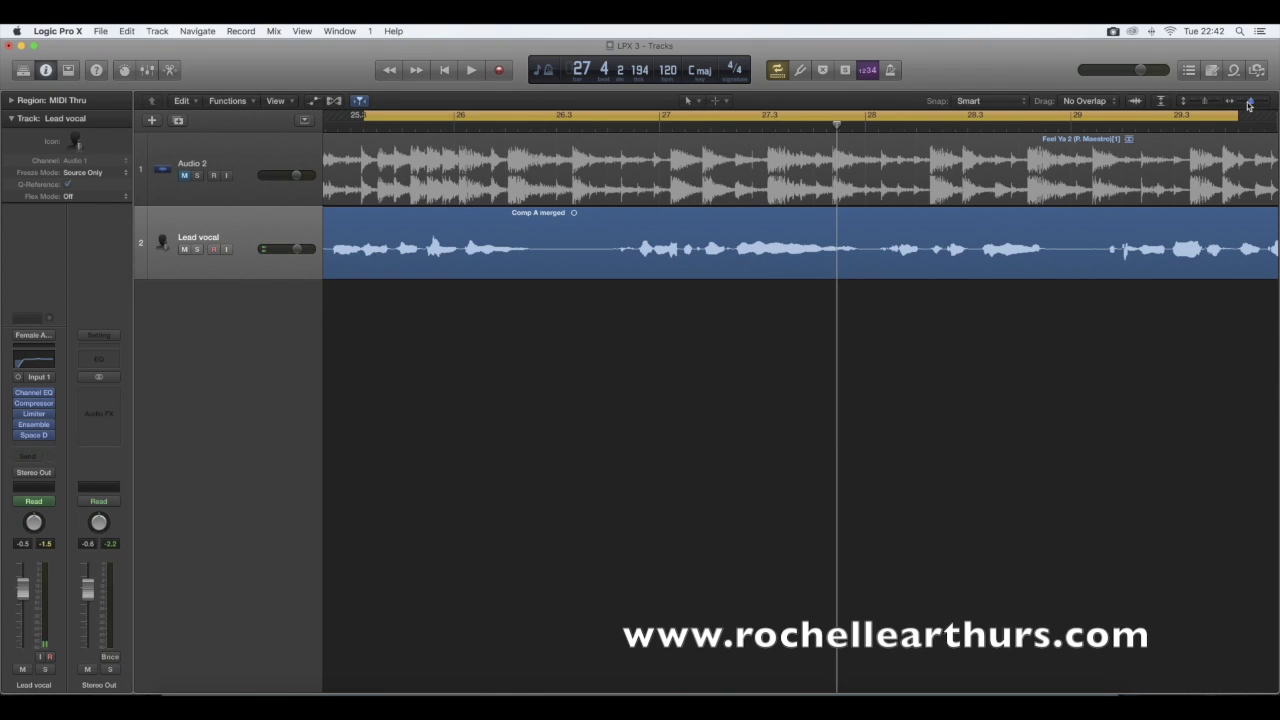
key("super+Left")
key("super+Left")
key("super+Left")
key("super+Left")
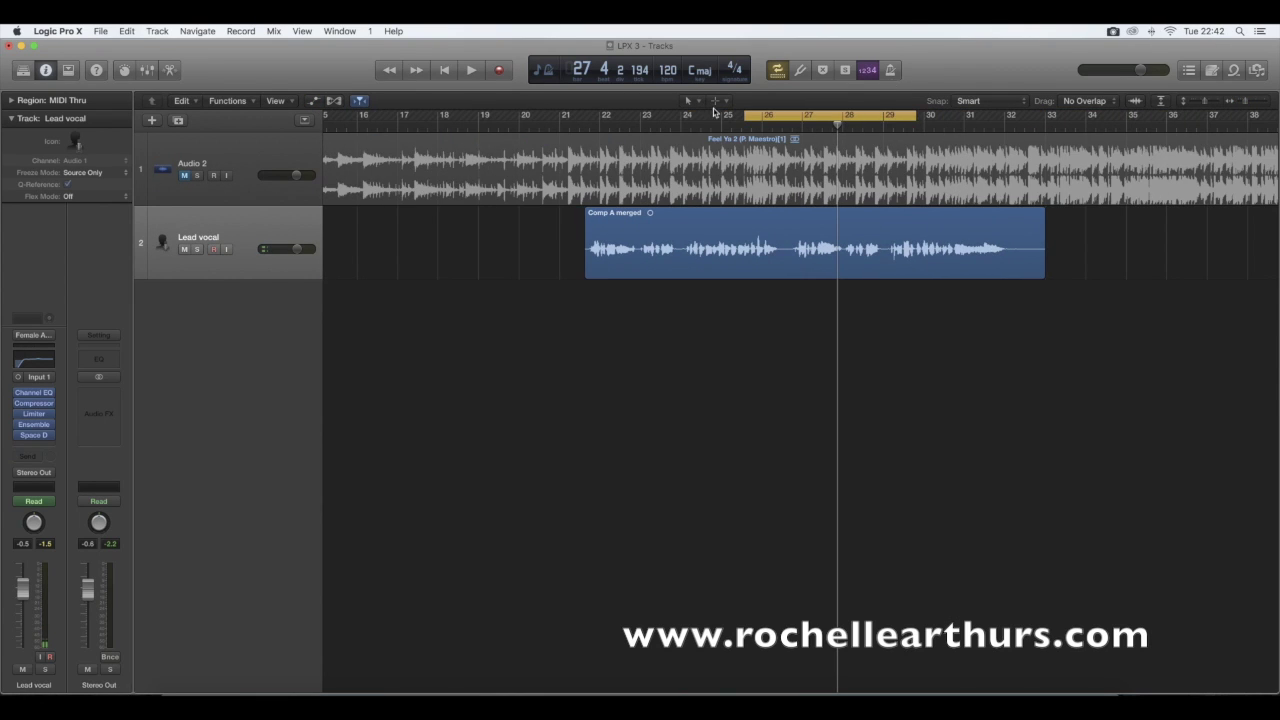
left_click_drag(735, 117, 602, 108)
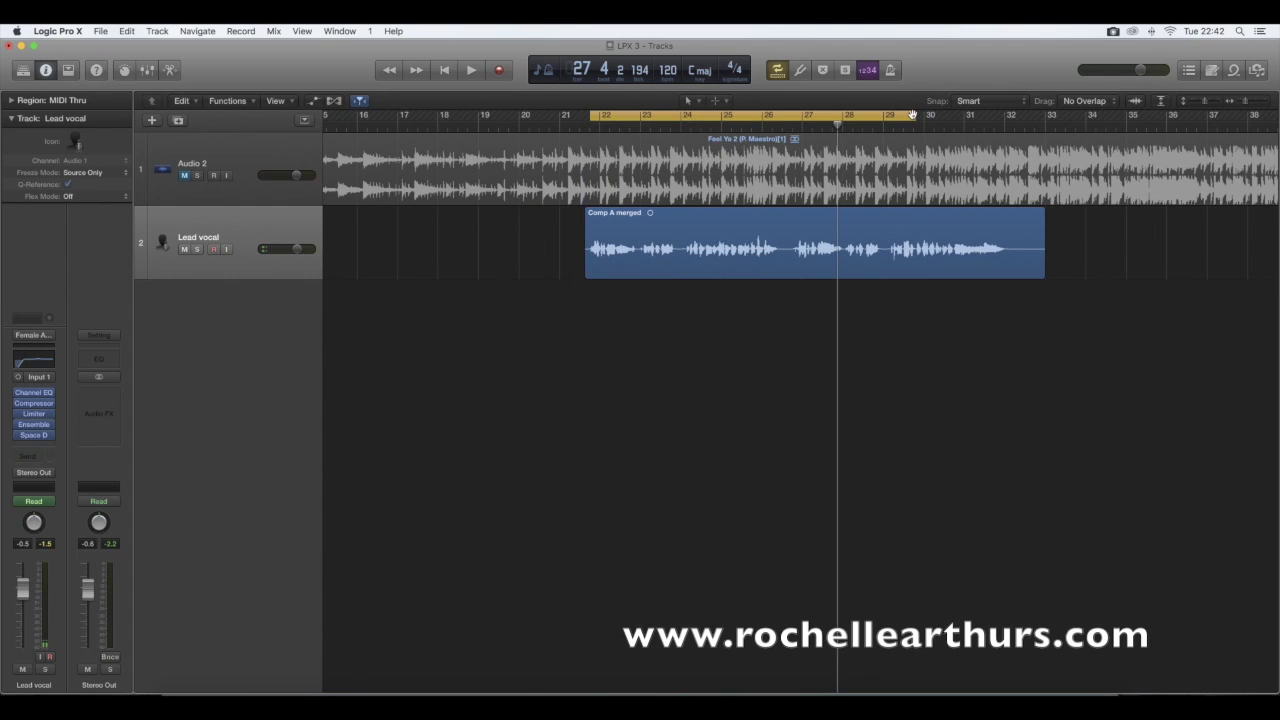
left_click_drag(915, 116, 1012, 116)
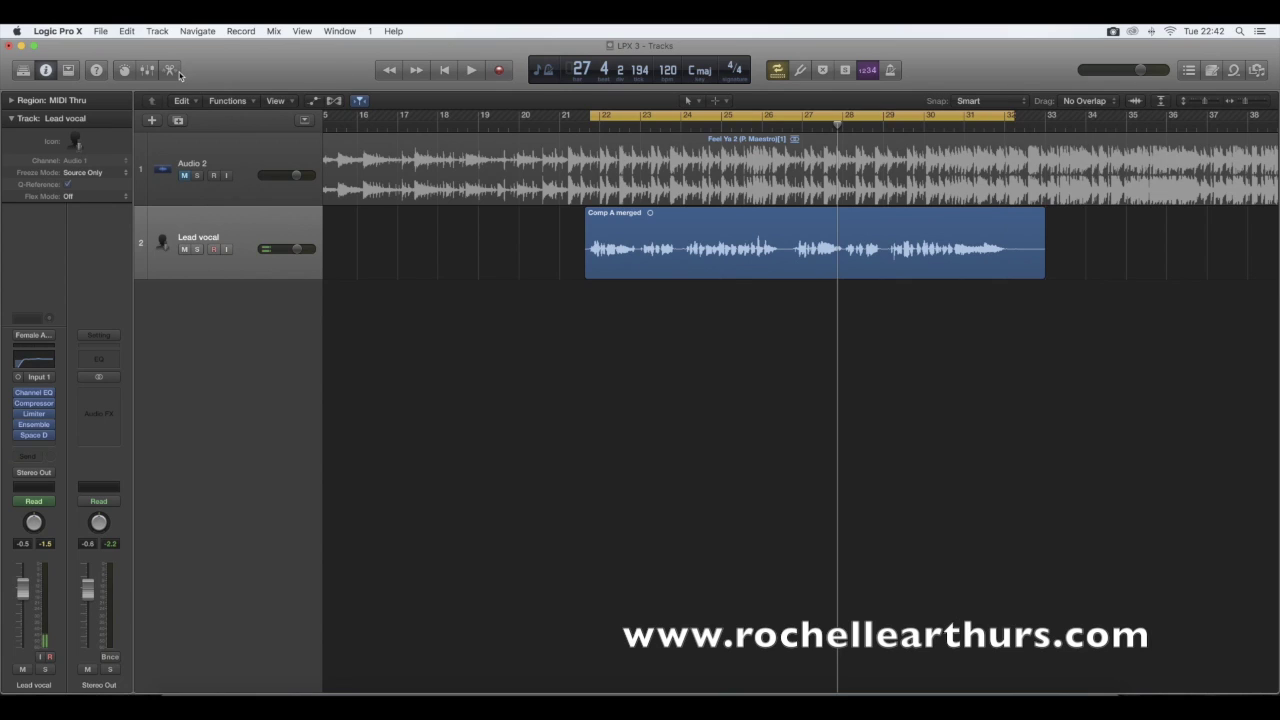
key("space")
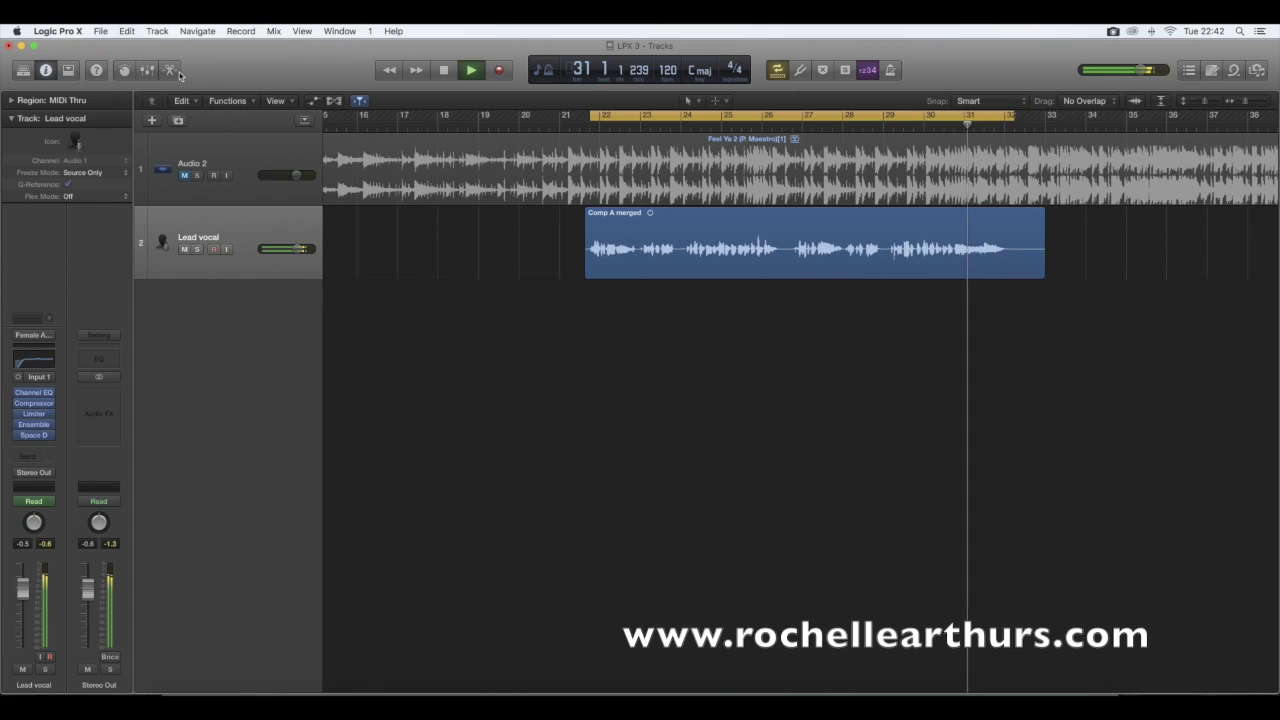
key("space")
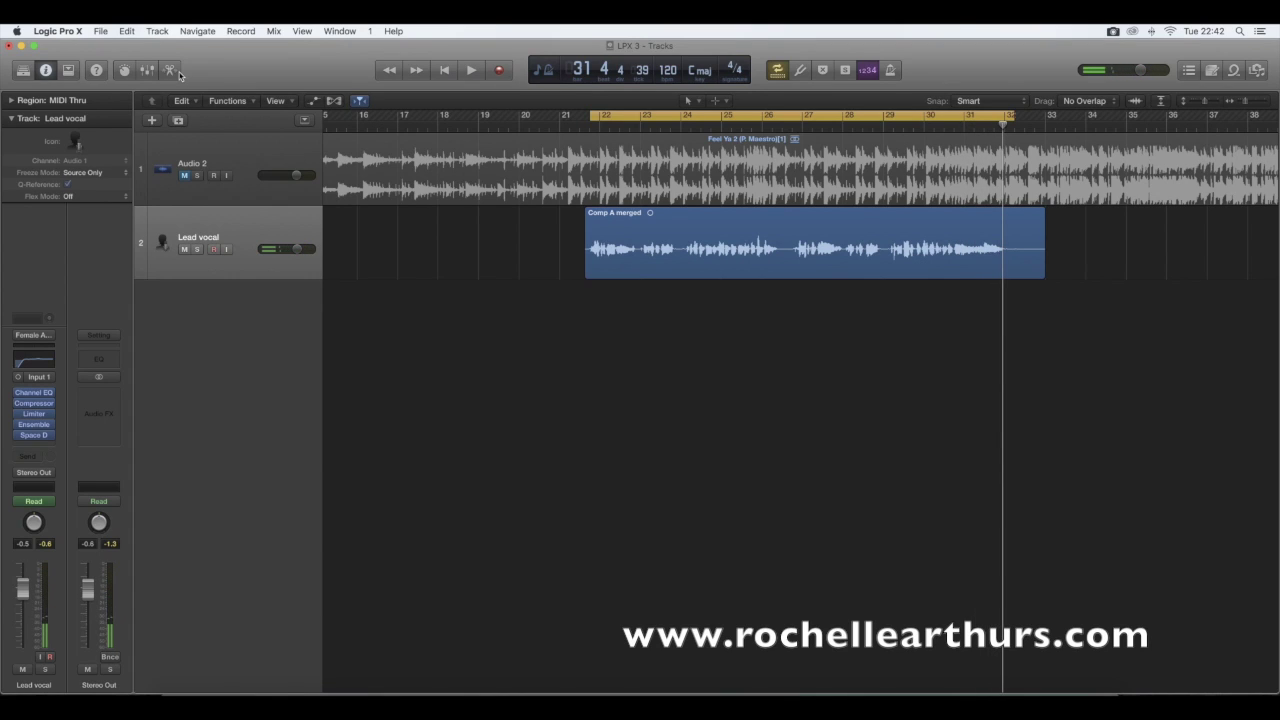